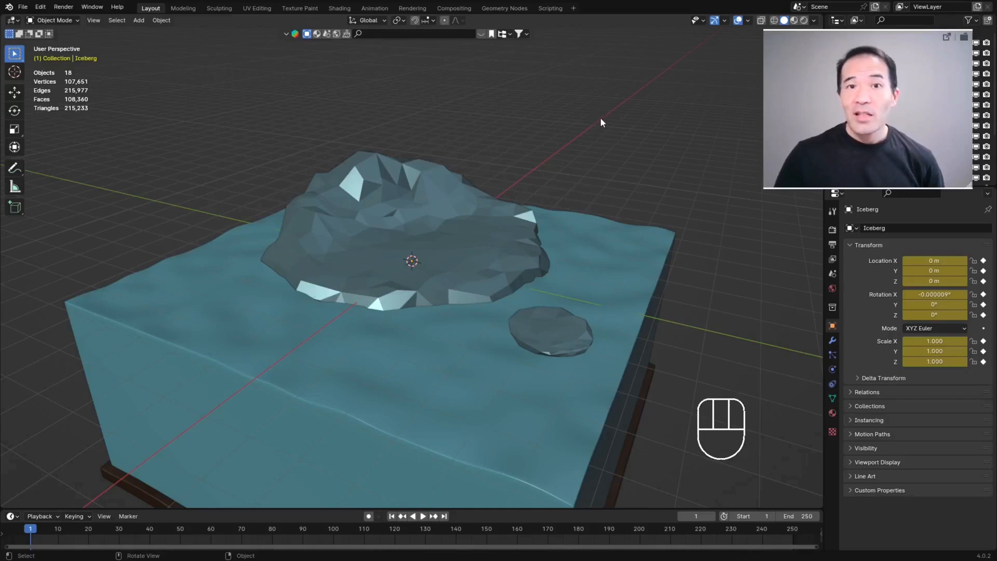
Step: Examine the iceberg and the surrounding water block from several angles and distances
middle_click_drag(447, 240, 334, 198)
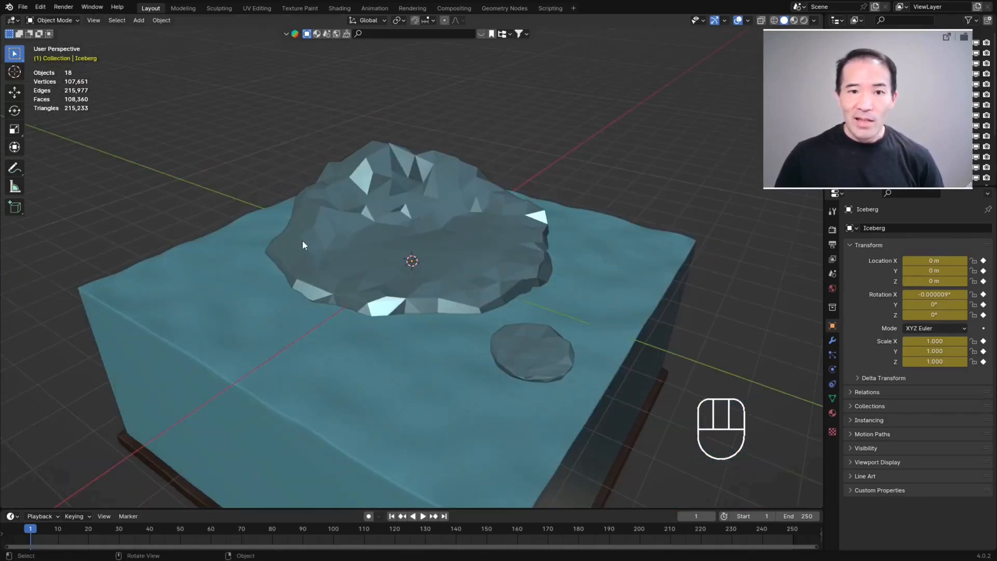
middle_click_drag(372, 224, 561, 272)
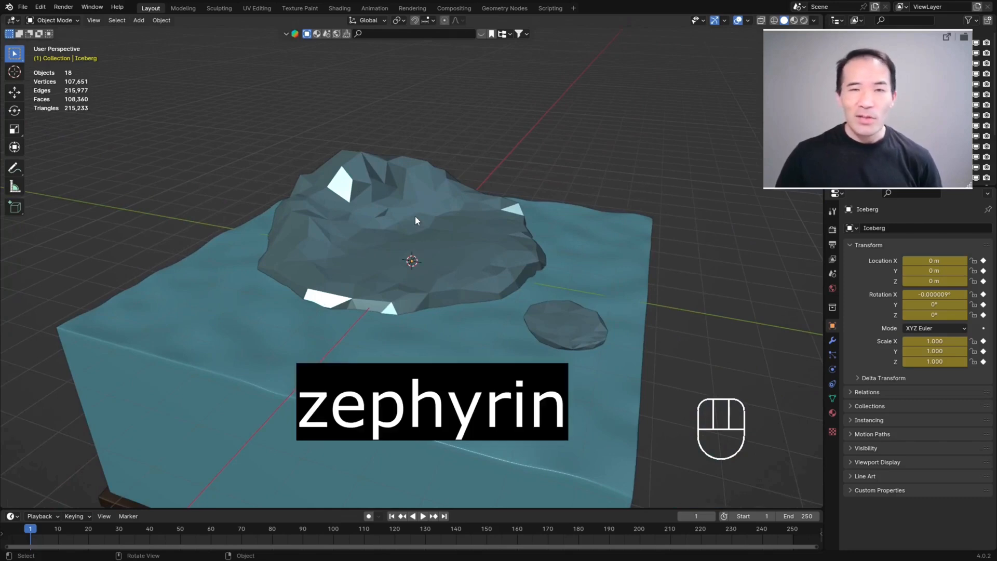
middle_click_drag(425, 207, 427, 253)
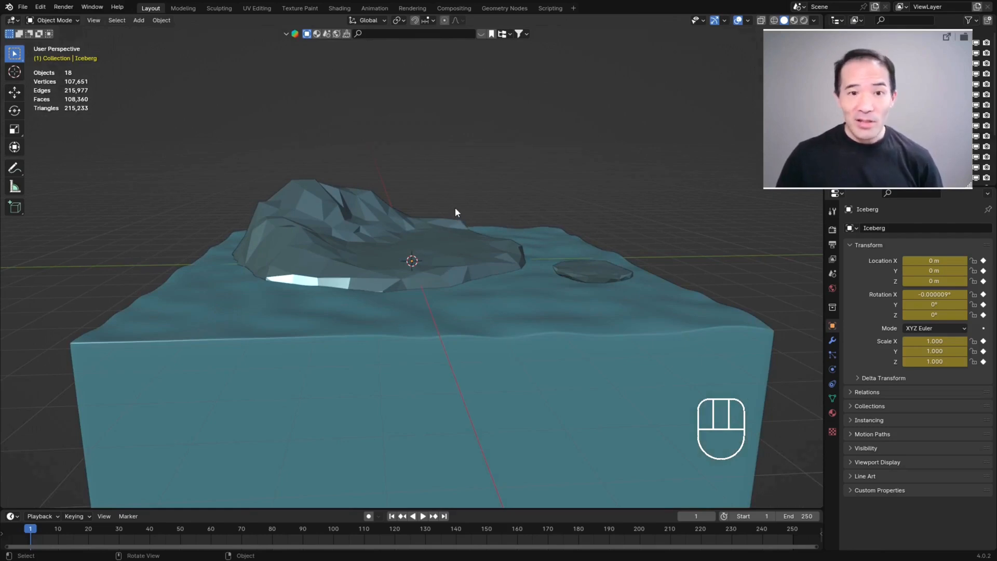
middle_click_drag(456, 210, 495, 198)
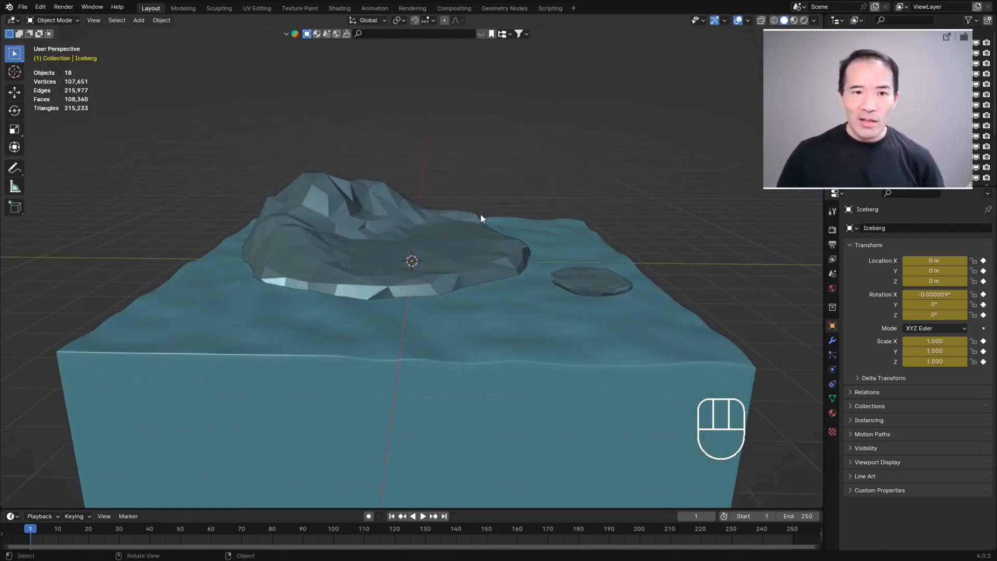
middle_click_drag(468, 250, 522, 163)
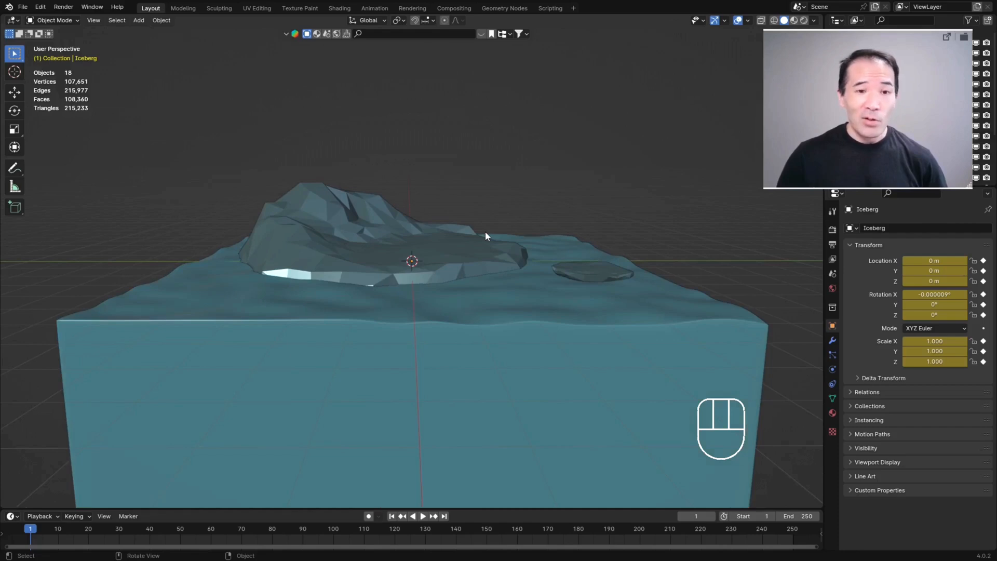
scroll(479, 253, "up", 2)
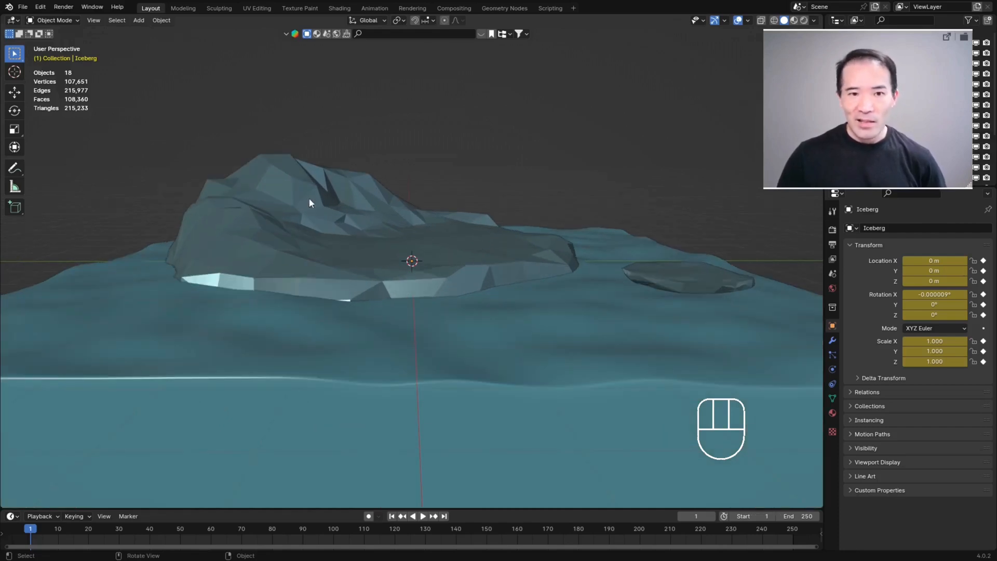
scroll(434, 247, "up", 1)
scroll(422, 237, "down", 6)
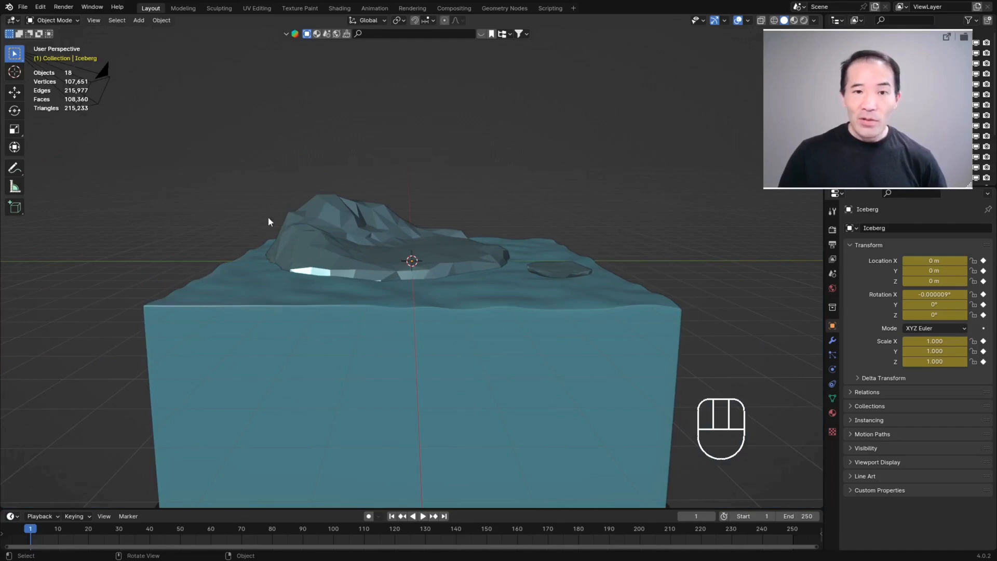
scroll(579, 179, "up", 2)
scroll(478, 221, "down", 2)
left_click(401, 239)
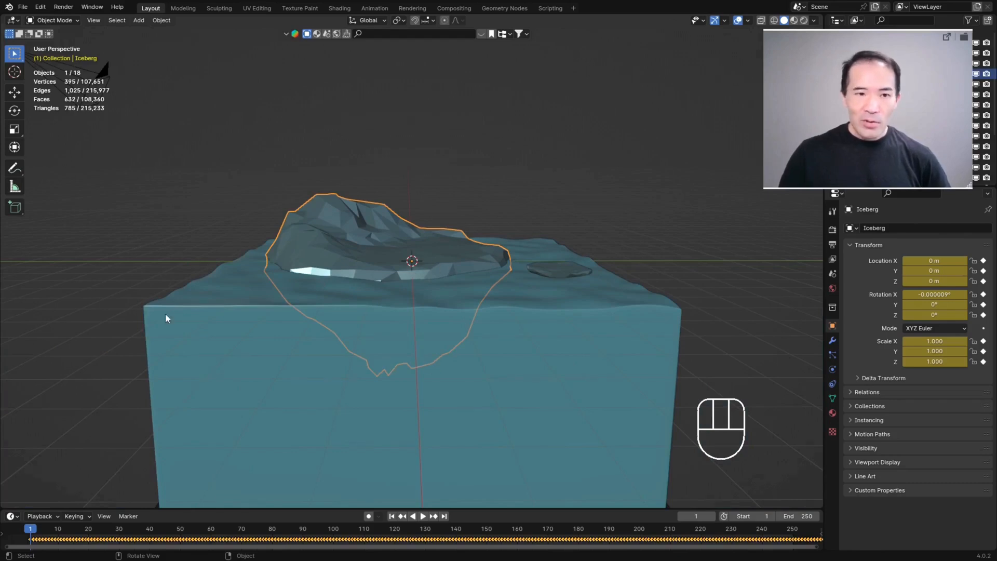
scroll(541, 262, "up", 2)
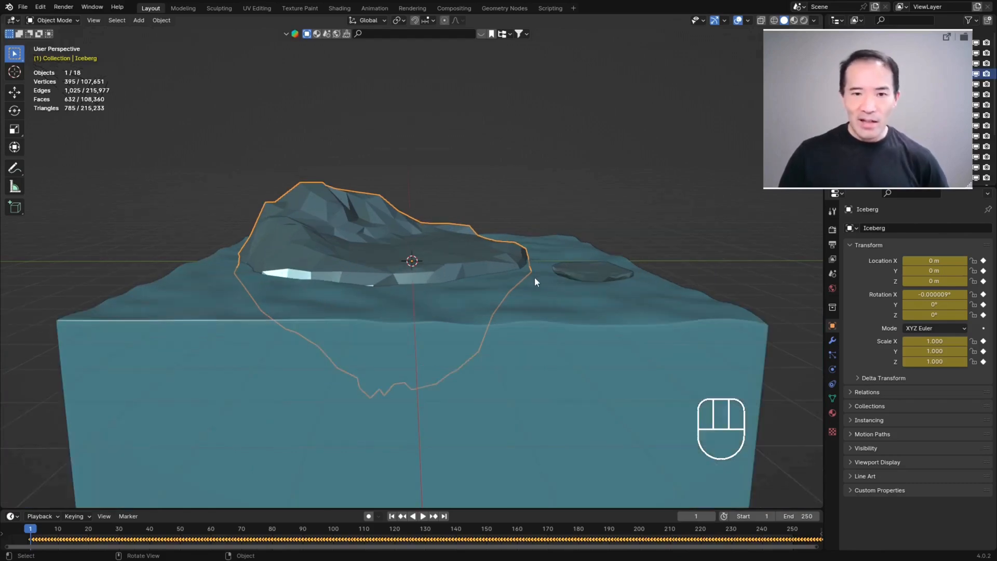
scroll(548, 320, "down", 5)
scroll(535, 302, "up", 2)
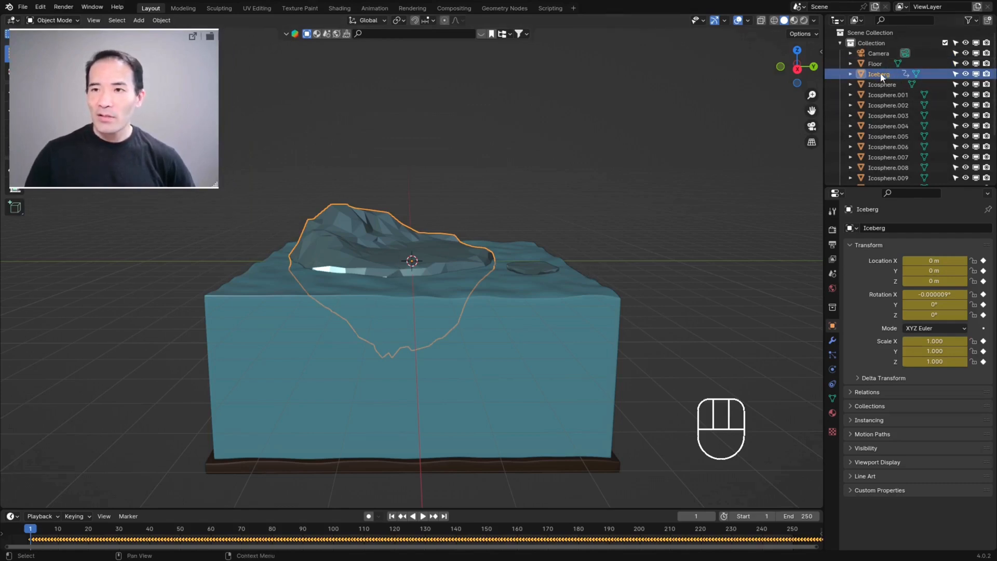
Step: Hide the floor, the water and all icospheres in the viewport, leaving the iceberg shown
left_click(889, 106)
left_click(885, 84)
left_click(536, 269)
left_click(901, 115)
left_click(889, 147)
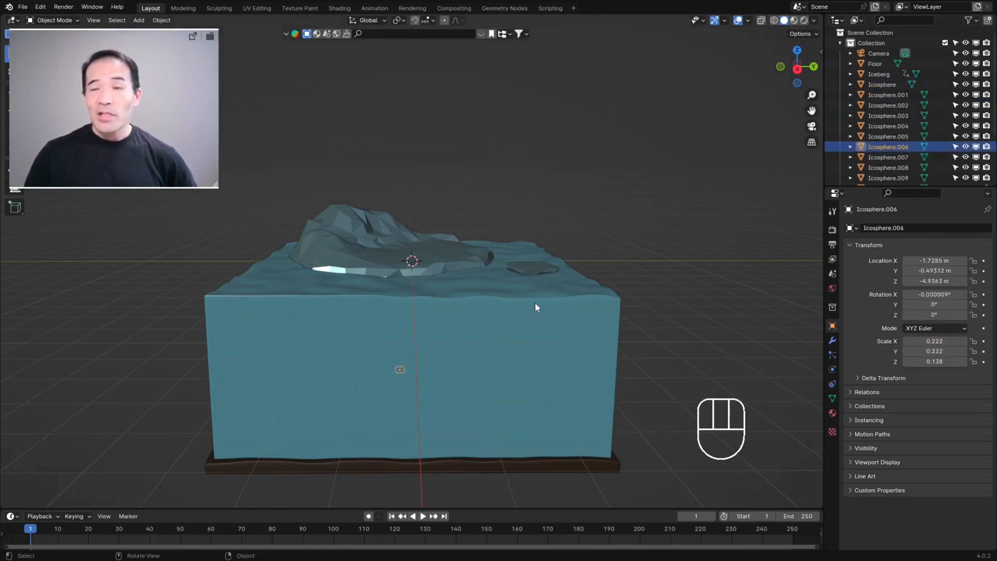
left_click(965, 84)
left_click_drag(965, 89, 964, 142)
scroll(962, 137, "down", 3)
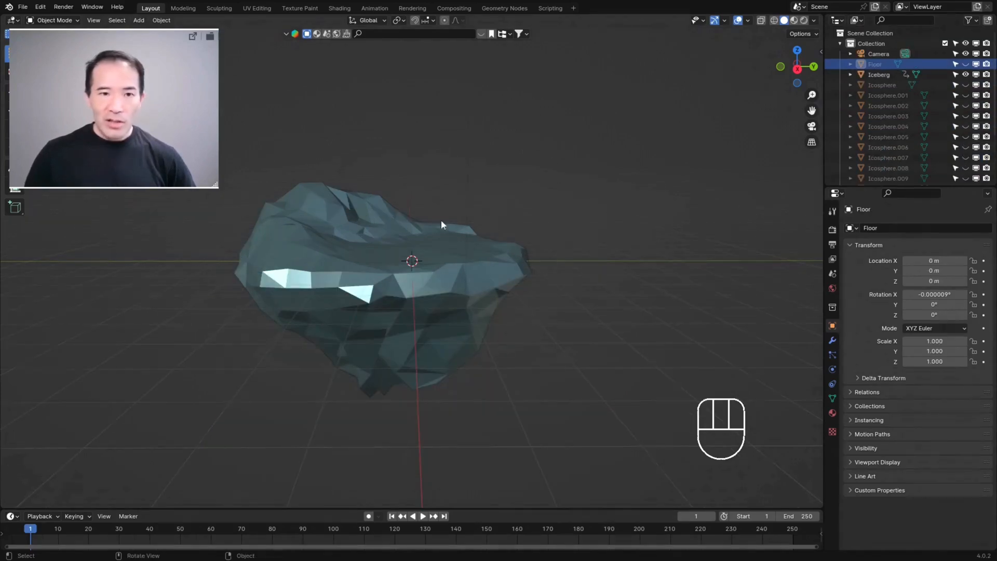
middle_click_drag(442, 222, 249, 257)
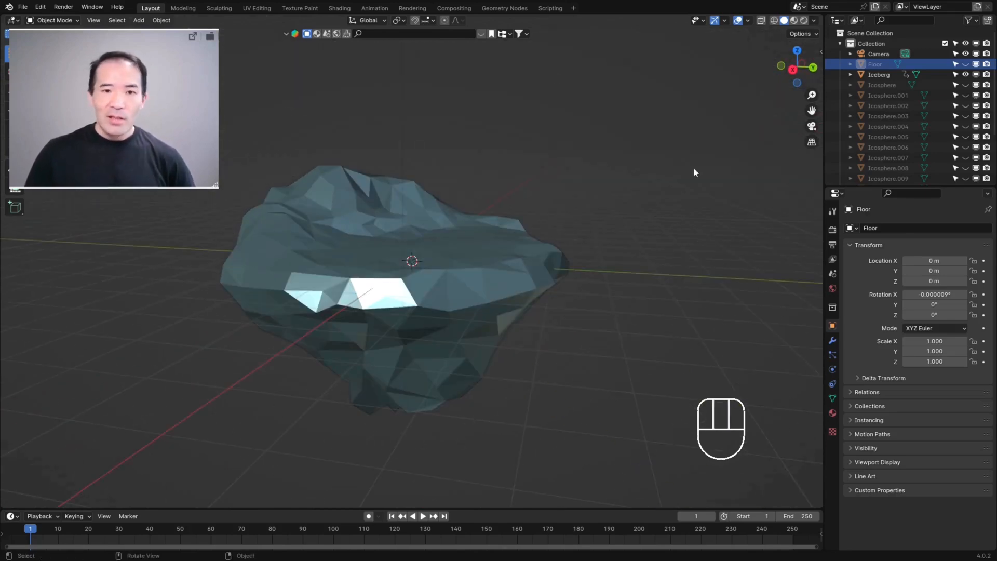
Step: Select the iceberg and set up a new geometry node tree for it in the Geometry Nodes workspace
left_click(480, 235)
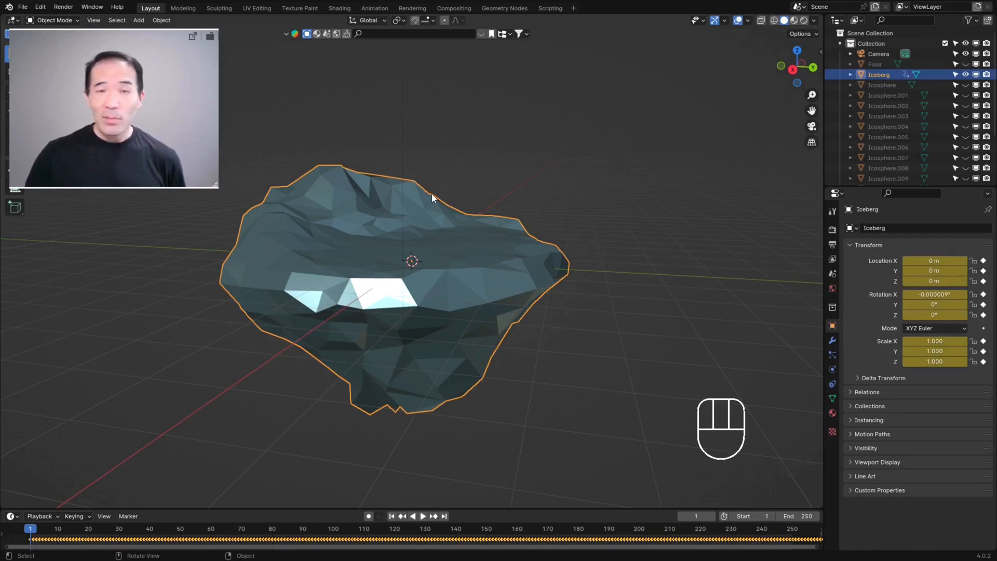
left_click(501, 8)
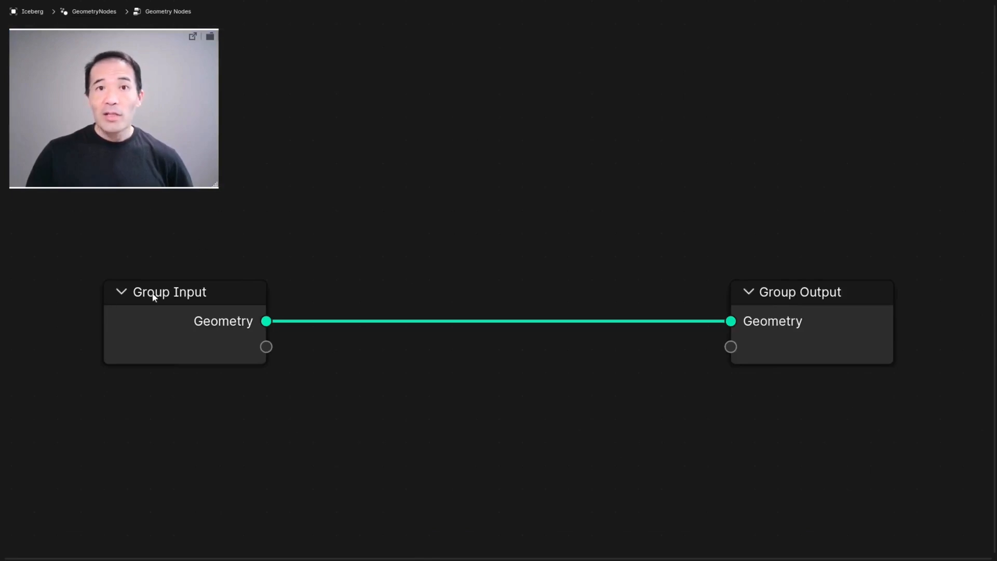
key("ctrl+alt+space")
middle_click_drag(564, 168, 568, 156)
scroll(595, 136, "down", 3)
scroll(520, 127, "up", 3)
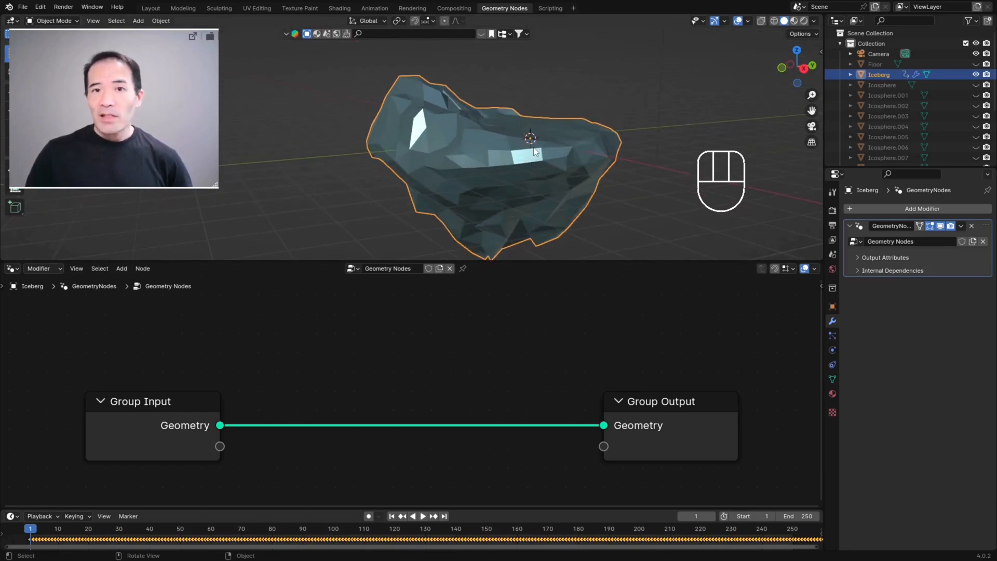
scroll(537, 159, "down", 3)
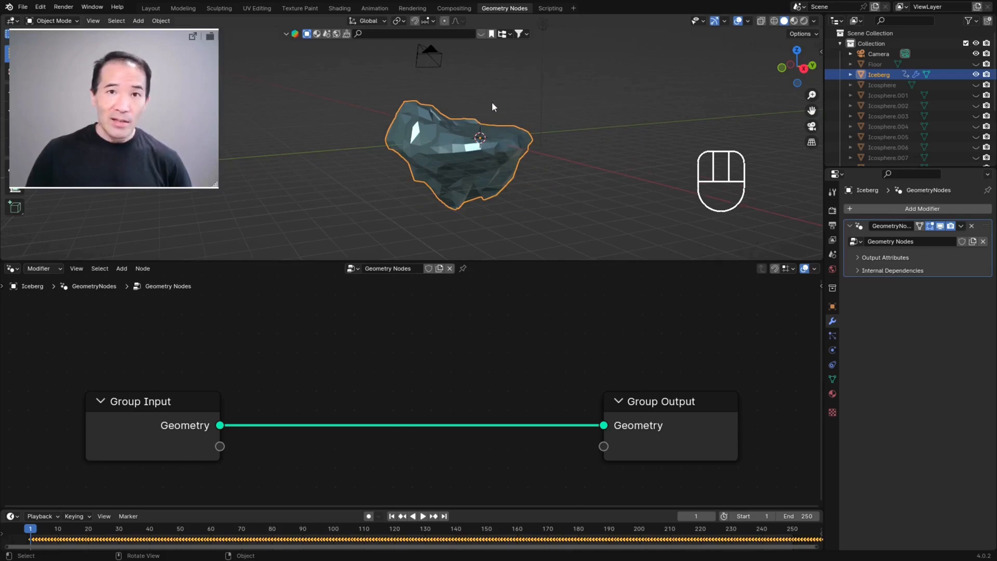
scroll(525, 114, "up", 4)
scroll(576, 122, "down", 1)
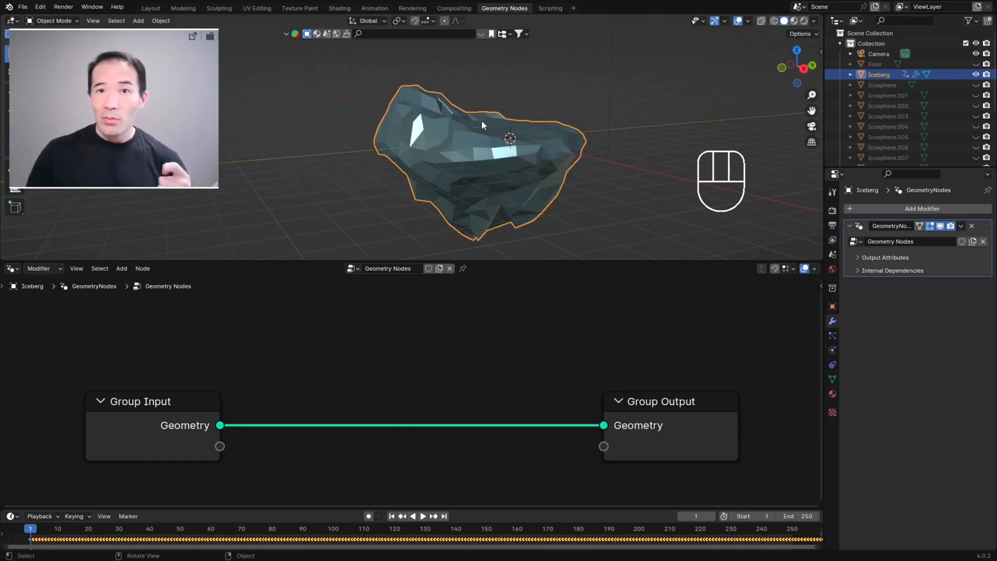
Step: Add a UV sphere at the origin and scale it up to about 4.16, roughly as wide as the iceberg
key("shift+a")
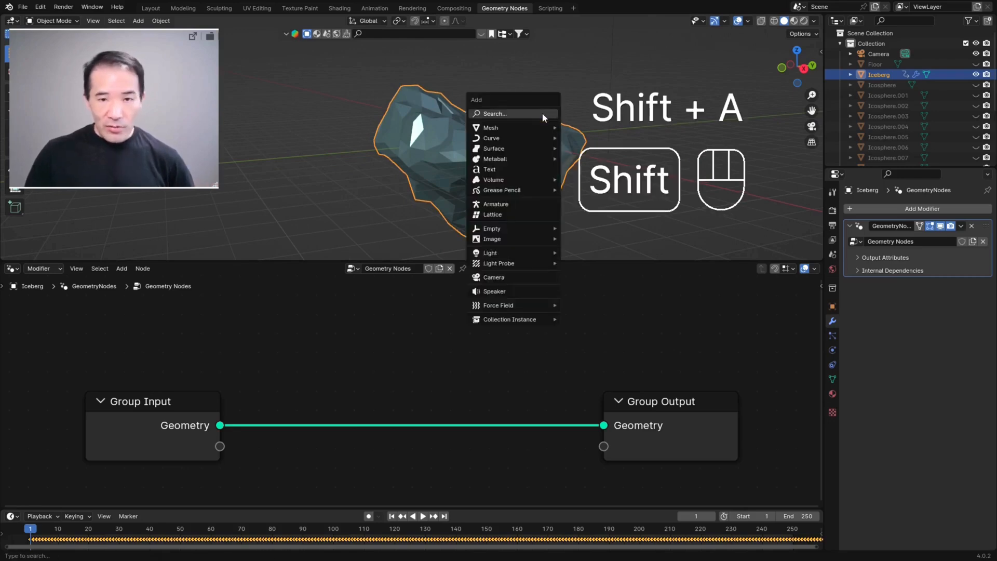
mouse_move(528, 130)
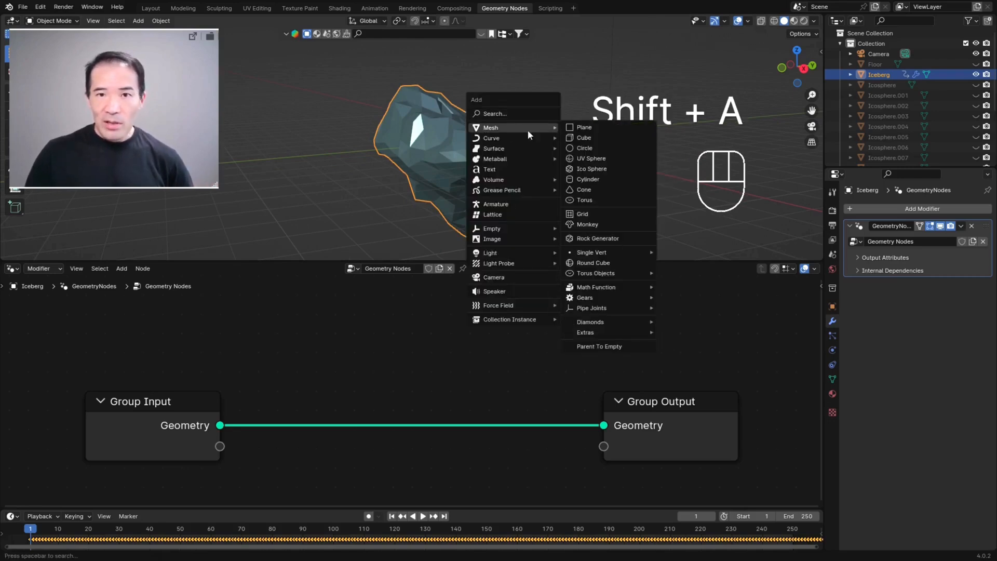
left_click(612, 158)
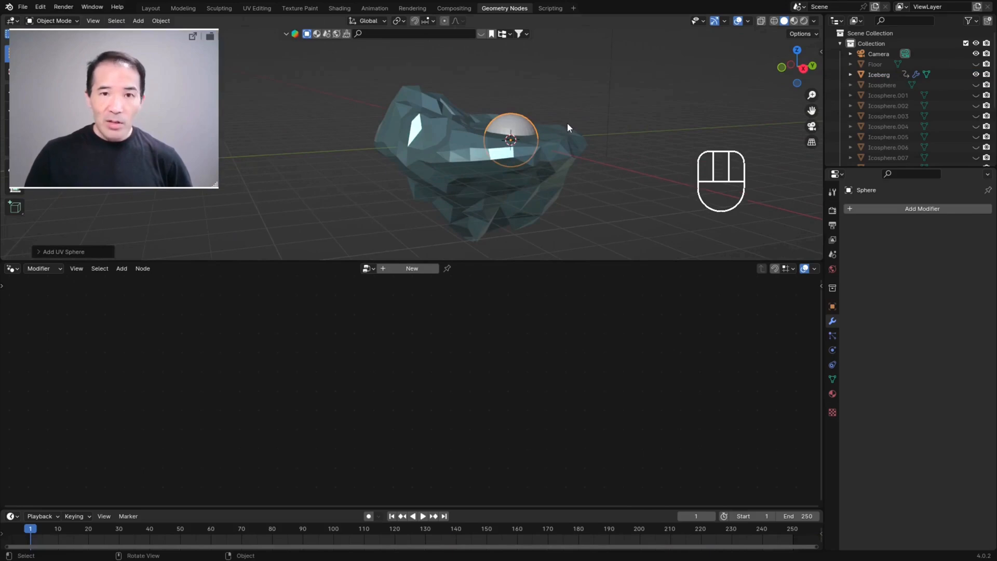
key("s")
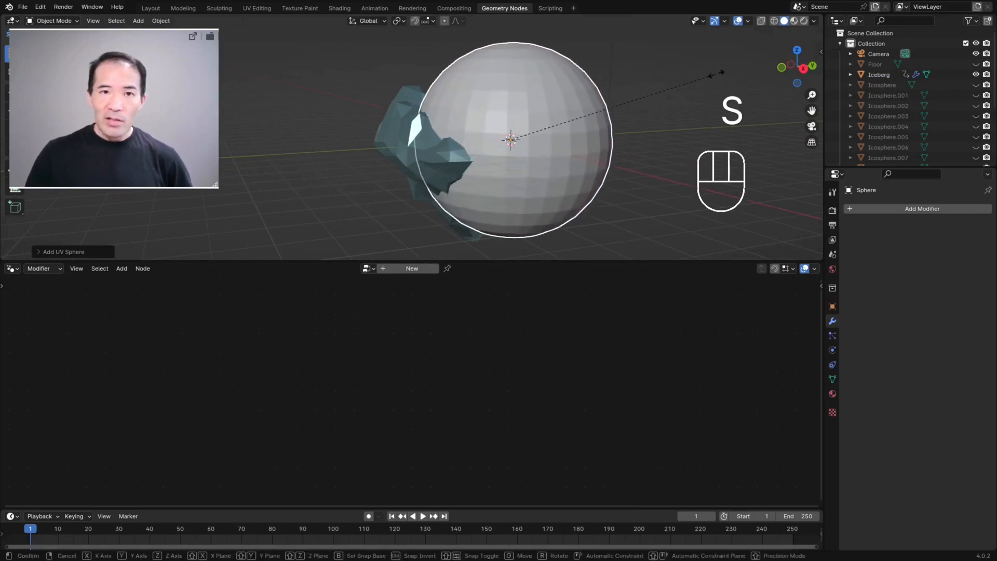
left_click(748, 74)
mouse_move(588, 101)
middle_mouse_down()
mouse_move(603, 104)
mouse_move(593, 102)
middle_mouse_up()
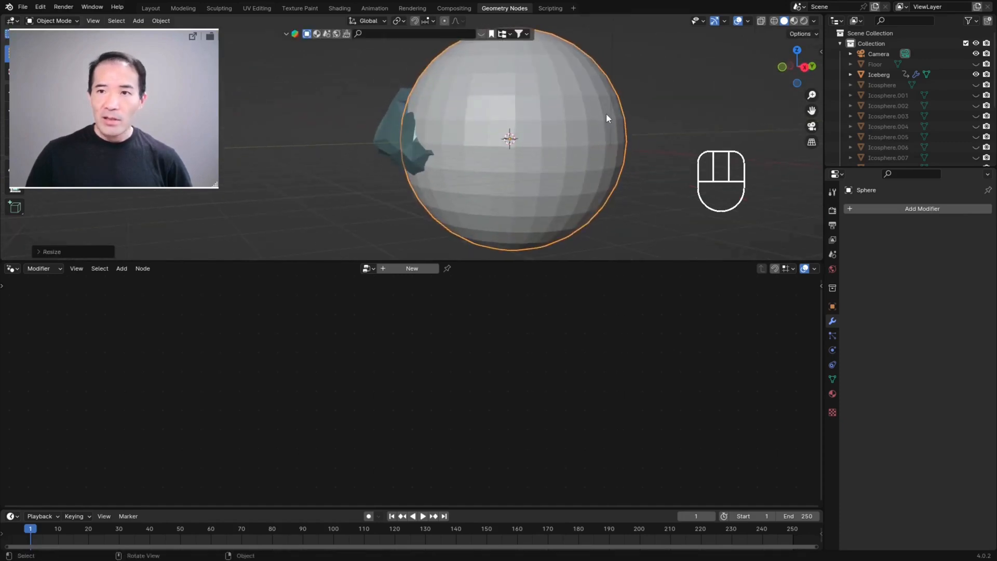
Step: Display the sphere's transform values in the viewport and apply its scale
left_click(821, 50)
left_click(819, 58)
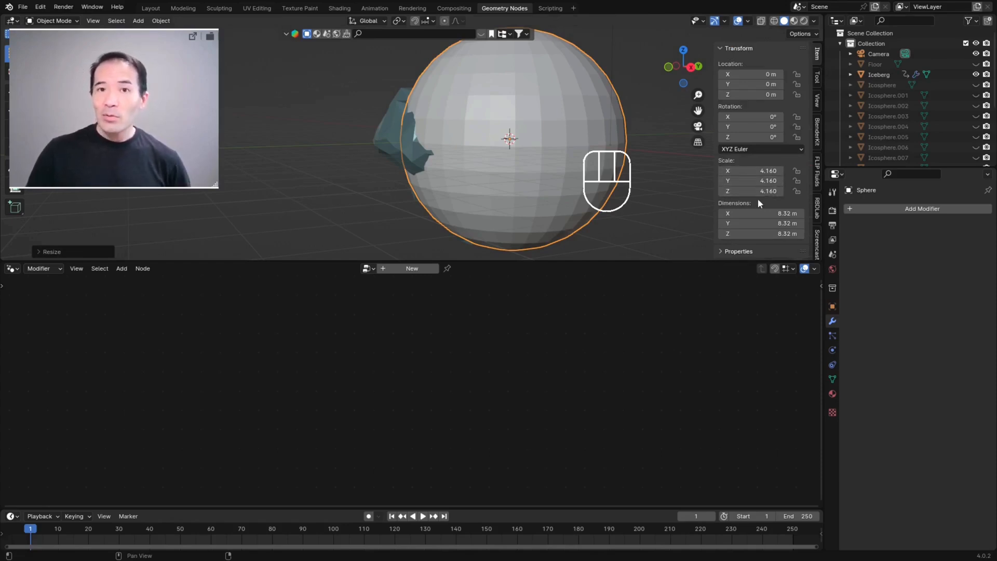
key("ctrl+a")
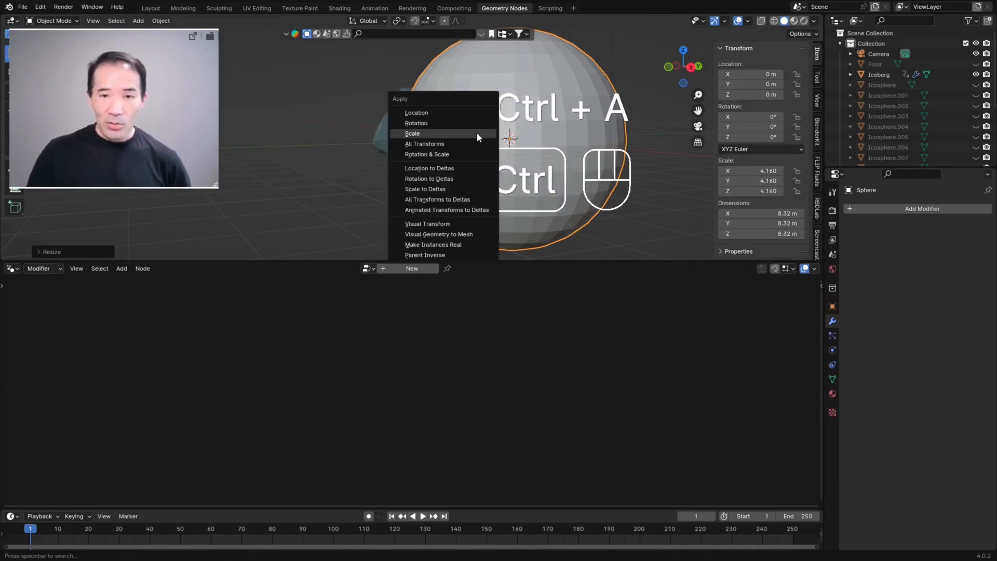
left_click(406, 133)
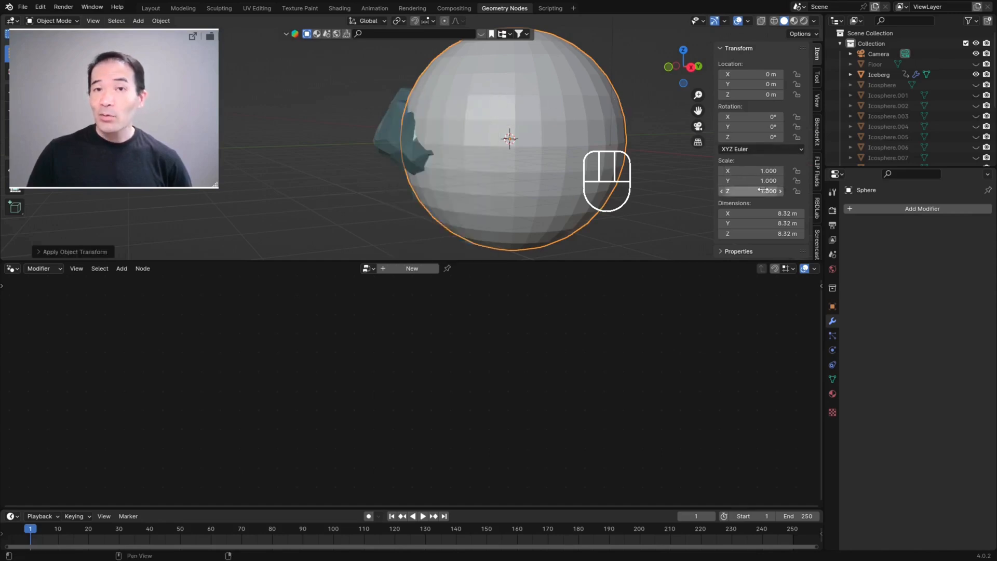
scroll(613, 229, "down", 1)
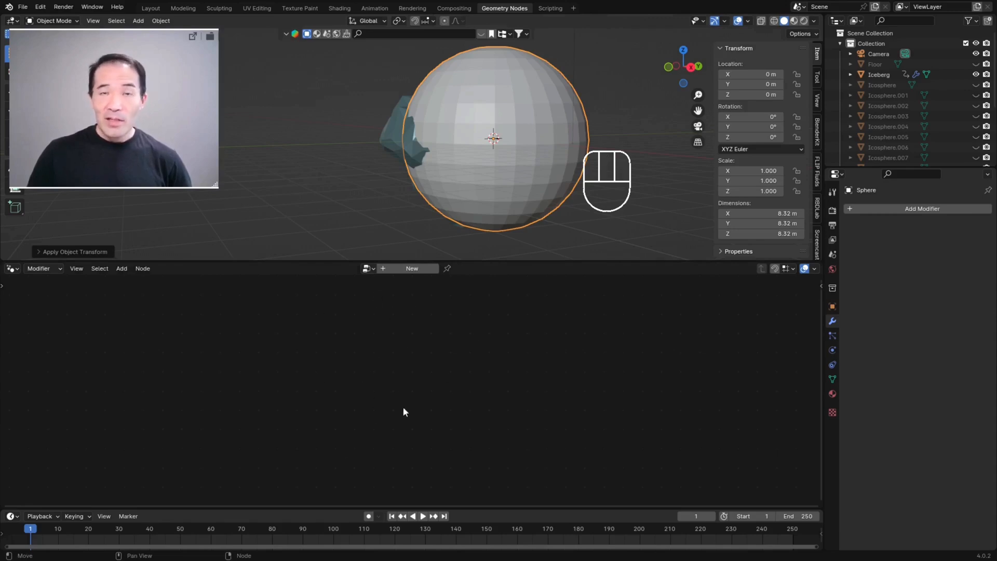
Step: Select the iceberg and pin its Geometry Nodes tree in the node editor
left_click(394, 125)
key("Home")
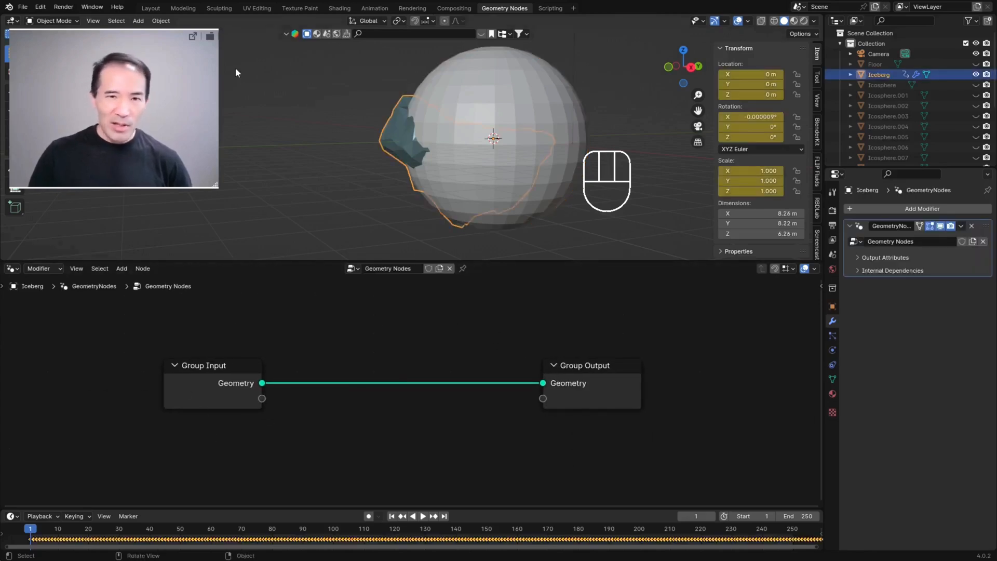
left_click(463, 268)
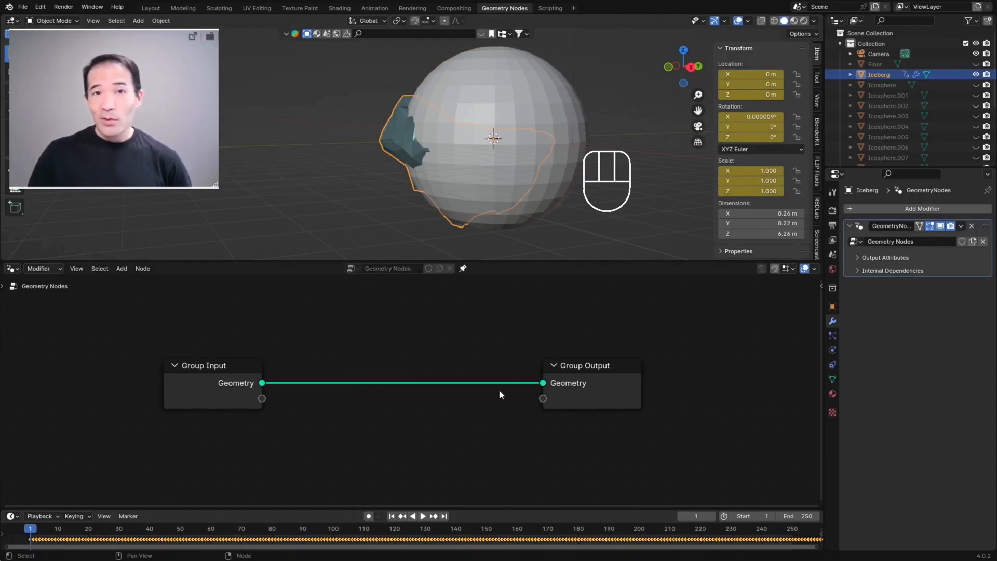
scroll(465, 396, "up", 1)
scroll(454, 70, "down", 3)
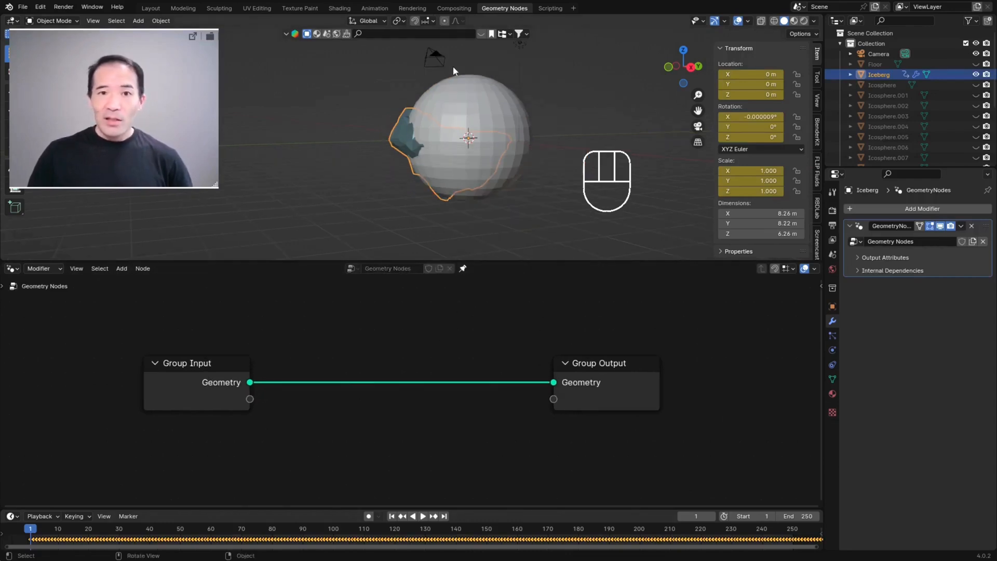
Step: Move the sphere to the side of the iceberg, at about X 1.73 m, Y 3.81 m, Z 1.87 m
left_click(474, 103)
key("g")
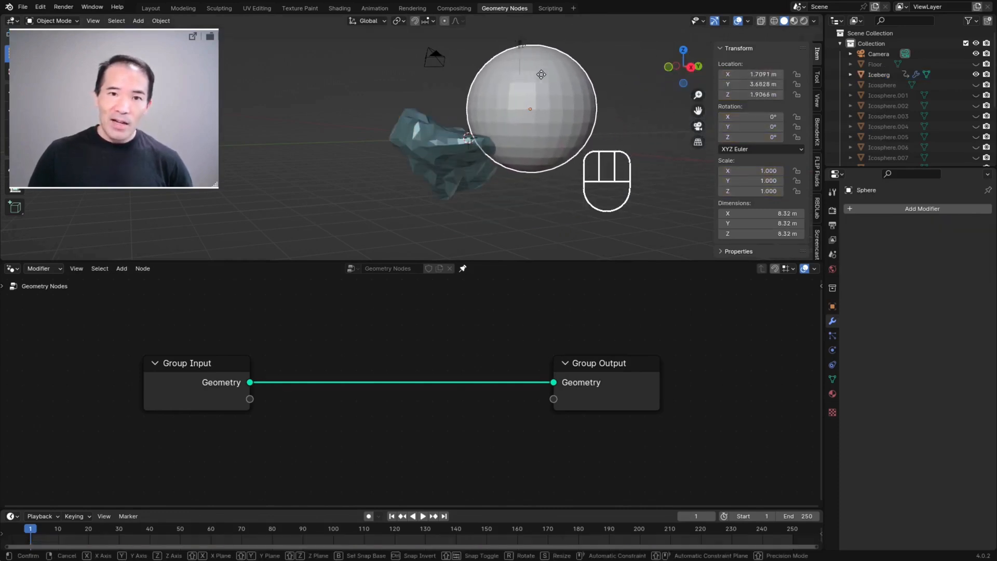
left_click(532, 77)
scroll(579, 144, "up", 3)
scroll(560, 118, "down", 2)
scroll(559, 117, "down", 3)
scroll(528, 119, "up", 3)
middle_click_drag(550, 115, 569, 79)
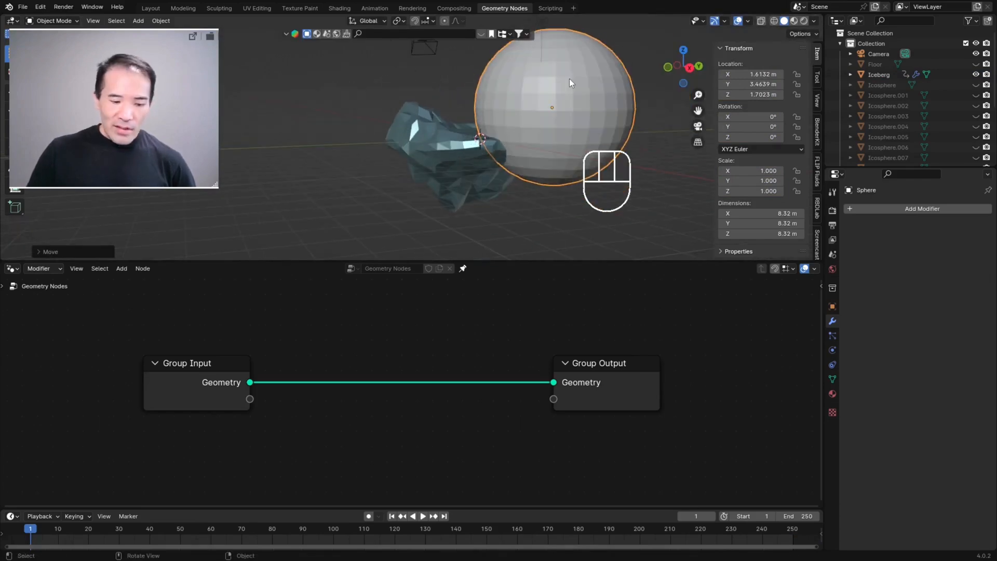
key("g")
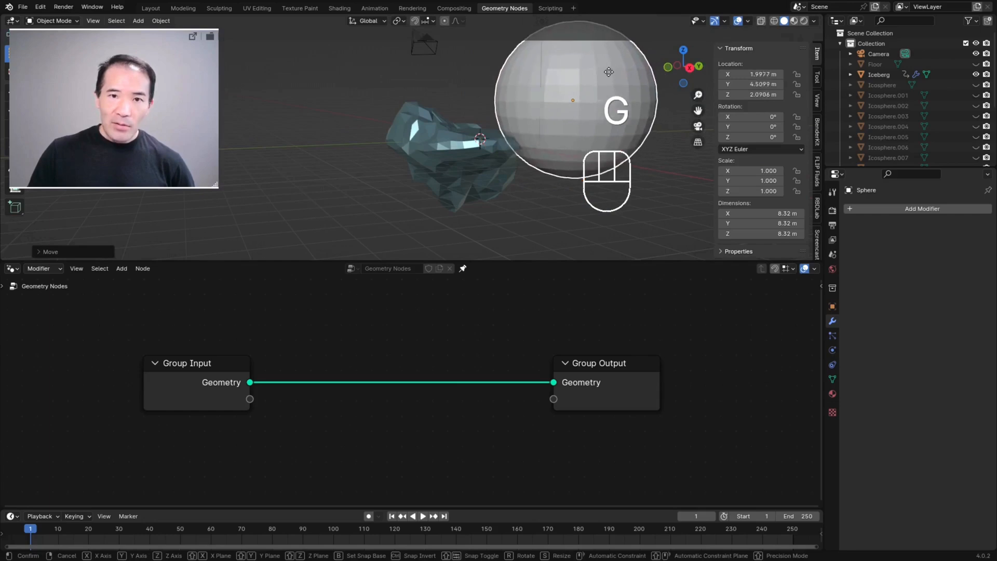
left_click(606, 85)
scroll(565, 133, "up", 4)
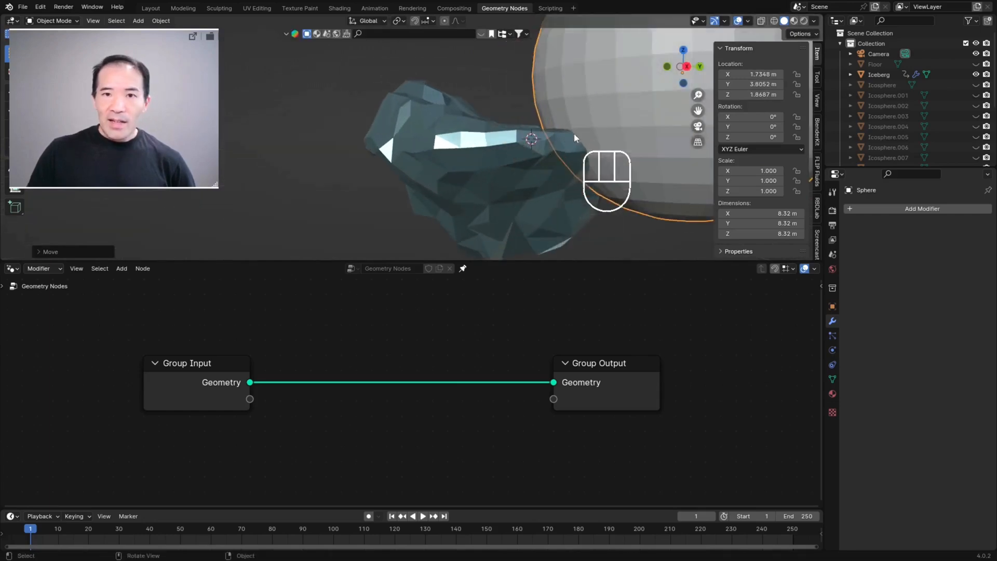
scroll(512, 129, "down", 2)
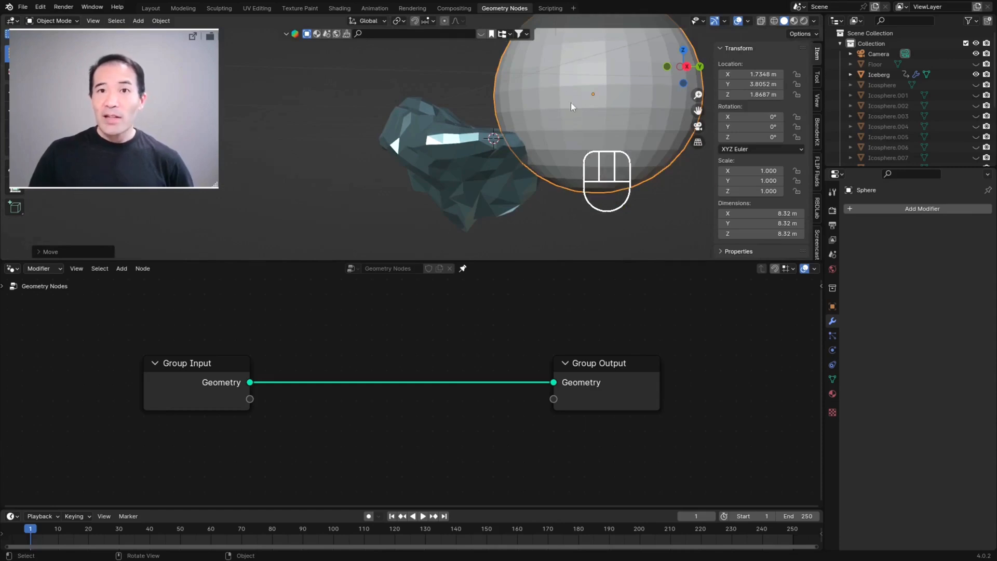
Step: Set the sphere's viewport display type to Wire
left_click(834, 308)
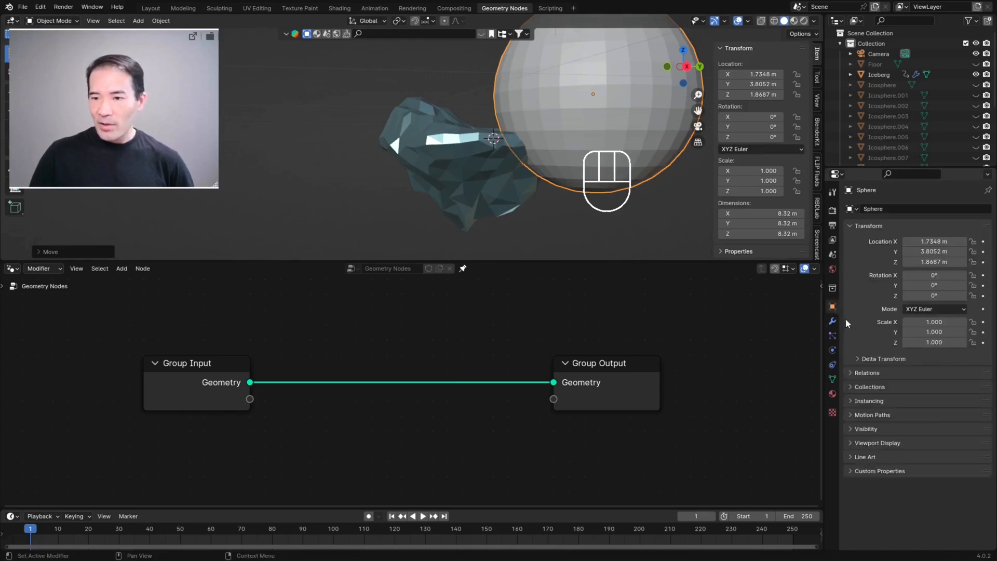
left_click(850, 443)
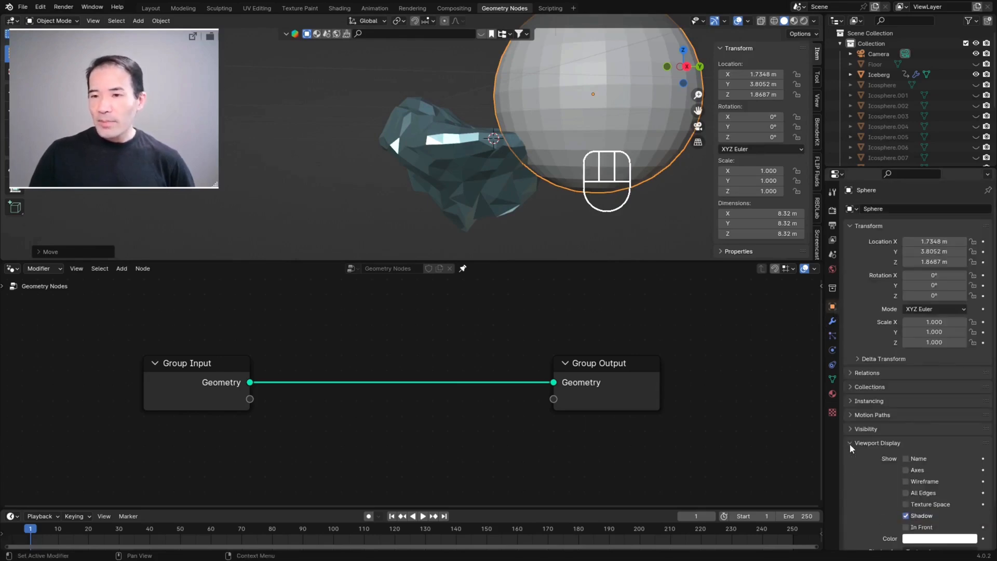
scroll(849, 443, "down", 3)
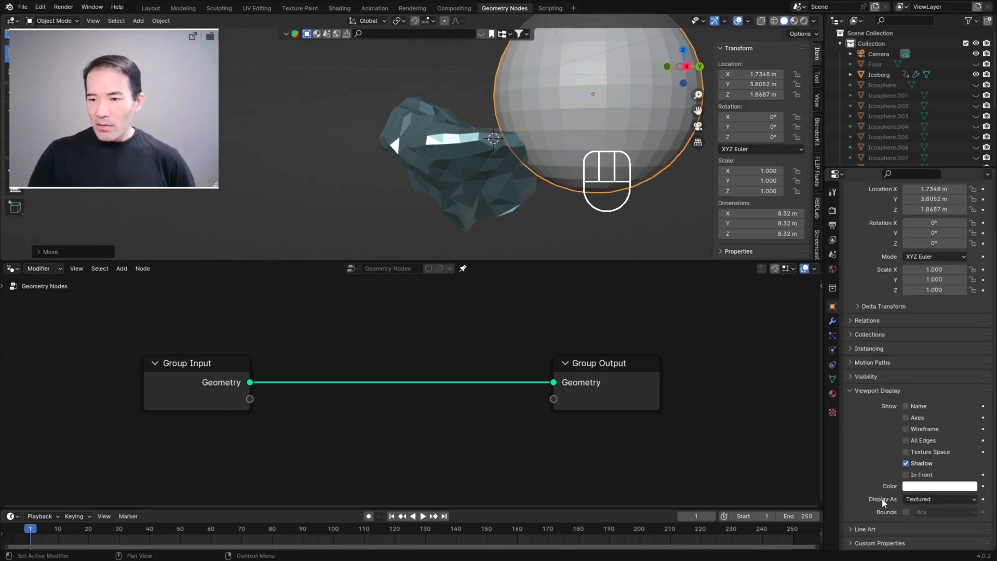
left_click(932, 500)
left_click(913, 523)
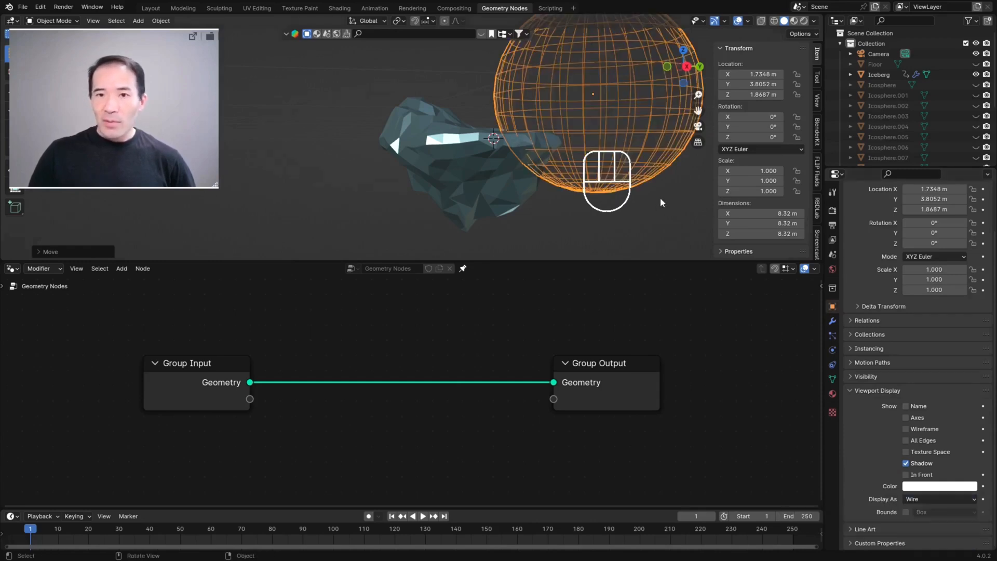
Step: Inspect where the wireframe sphere overlaps the iceberg from several angles
scroll(579, 111, "down", 1)
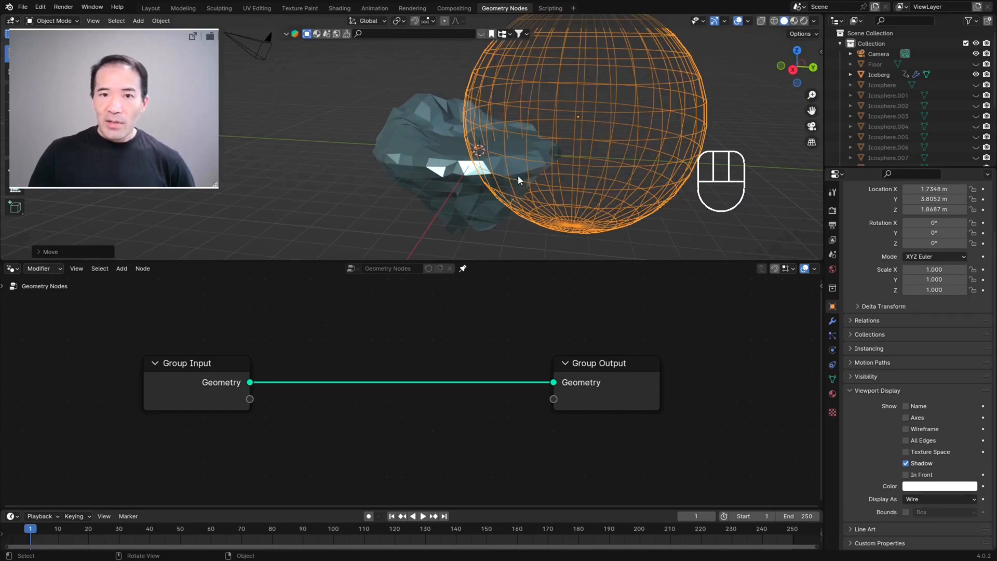
middle_click_drag(528, 147, 494, 119)
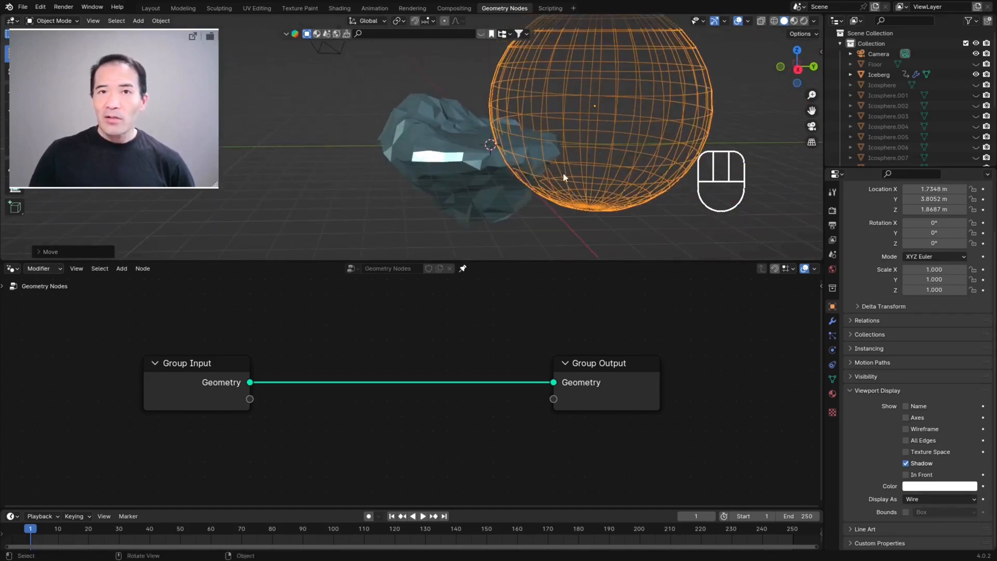
middle_click_drag(528, 188, 565, 124)
scroll(597, 136, "down", 3)
scroll(570, 125, "up", 4)
middle_click_drag(529, 86, 712, 112)
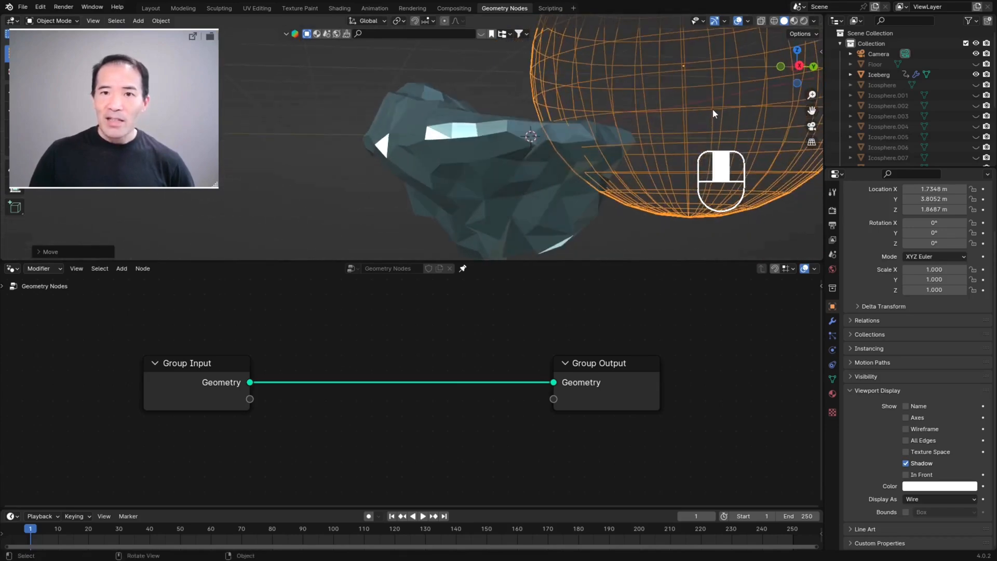
middle_click_drag(593, 160, 616, 168)
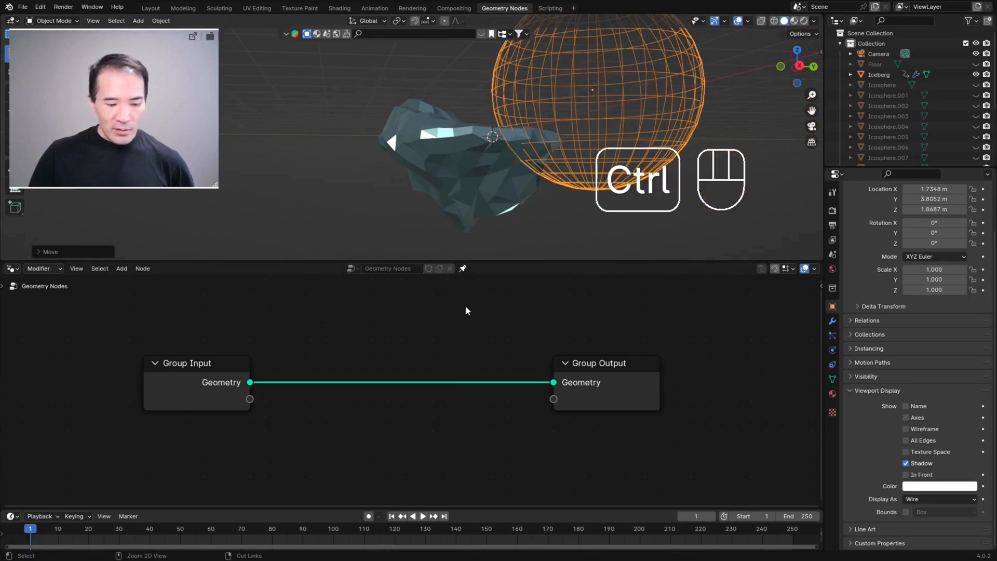
Step: Insert a Delete Geometry node between the Group Input and Group Output nodes
key("ctrl+space")
key("shift+a")
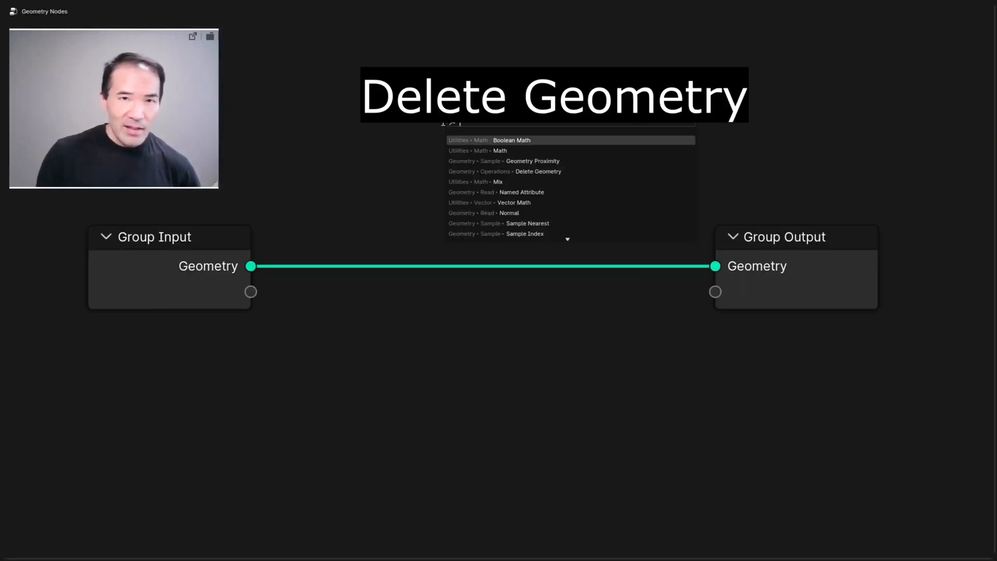
left_click(538, 171)
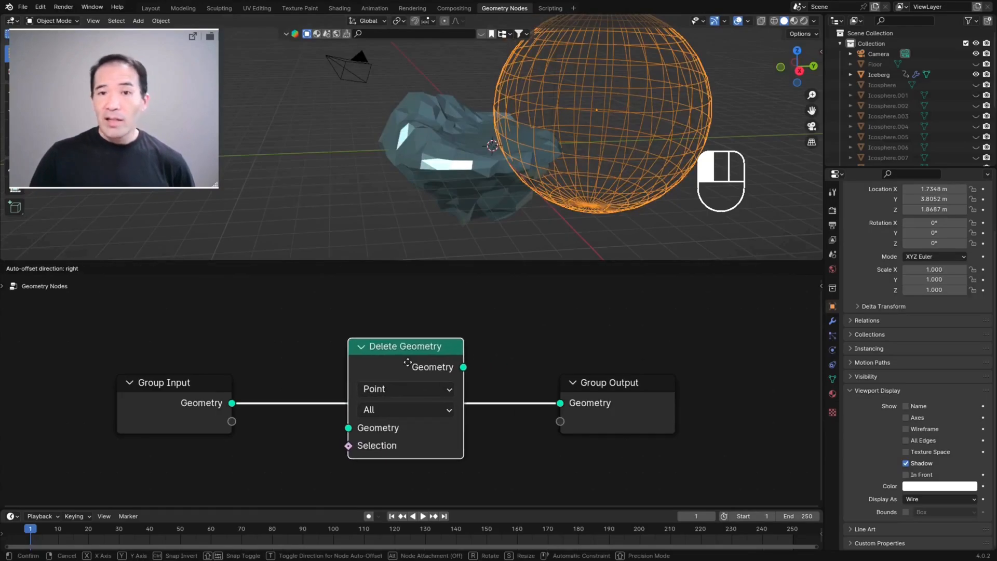
left_click(402, 363)
middle_click_drag(496, 218, 500, 103)
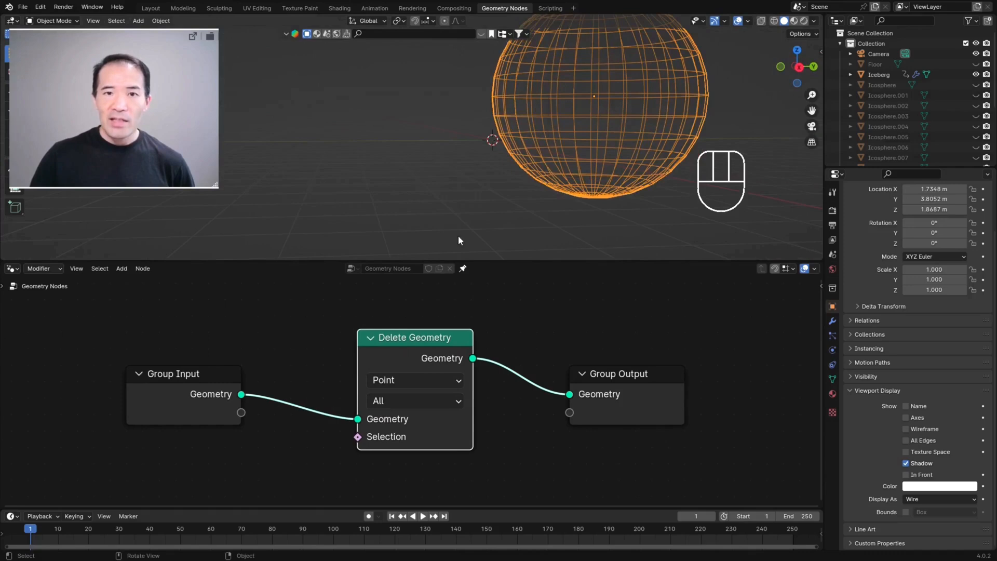
scroll(476, 214, "down", 3)
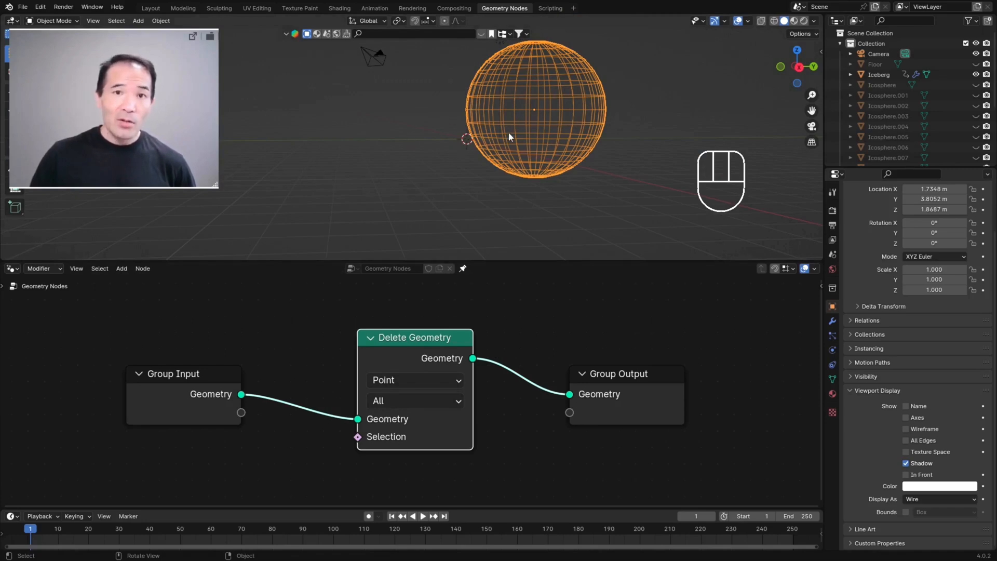
Step: Bring the Sphere object into the iceberg's node tree as an Object Info node and set it to Relative
mouse_move(542, 334)
middle_mouse_down()
mouse_move(557, 316)
mouse_move(542, 314)
middle_mouse_up()
key("ctrl+space")
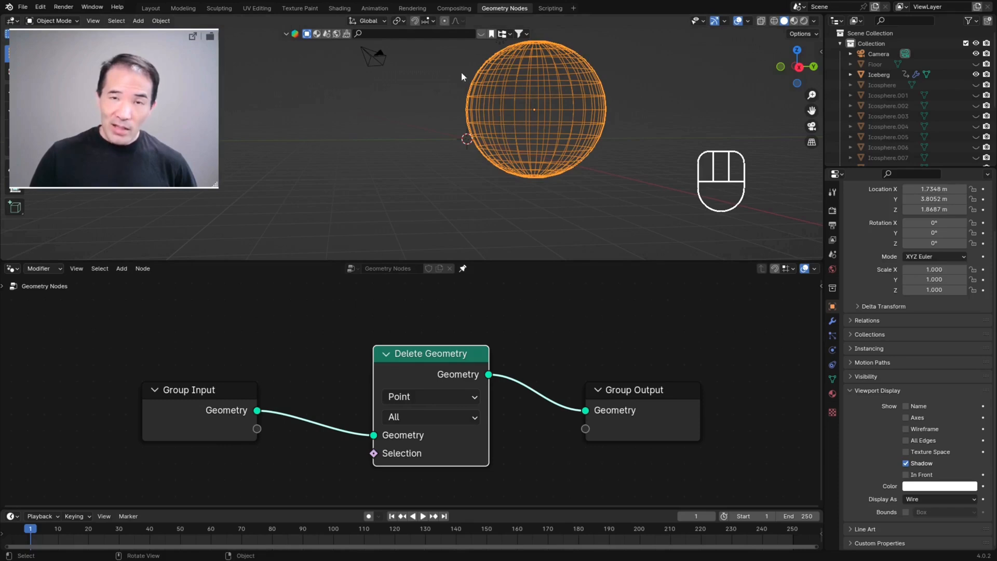
scroll(878, 91, "down", 5)
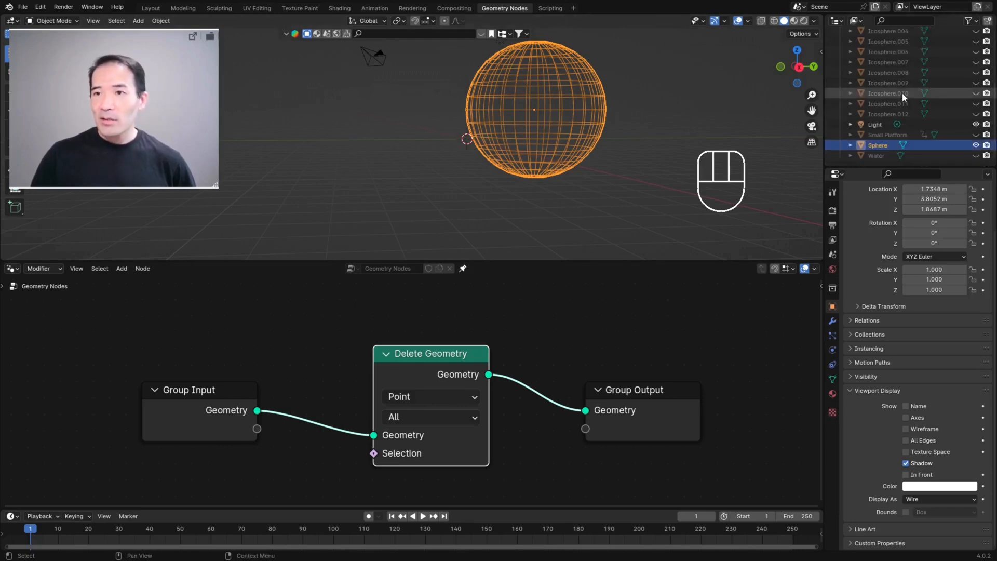
left_click_drag(873, 148, 288, 466)
middle_click_drag(288, 465, 371, 382)
left_click_drag(406, 387, 303, 380)
scroll(378, 387, "down", 4)
middle_click_drag(378, 387, 418, 385)
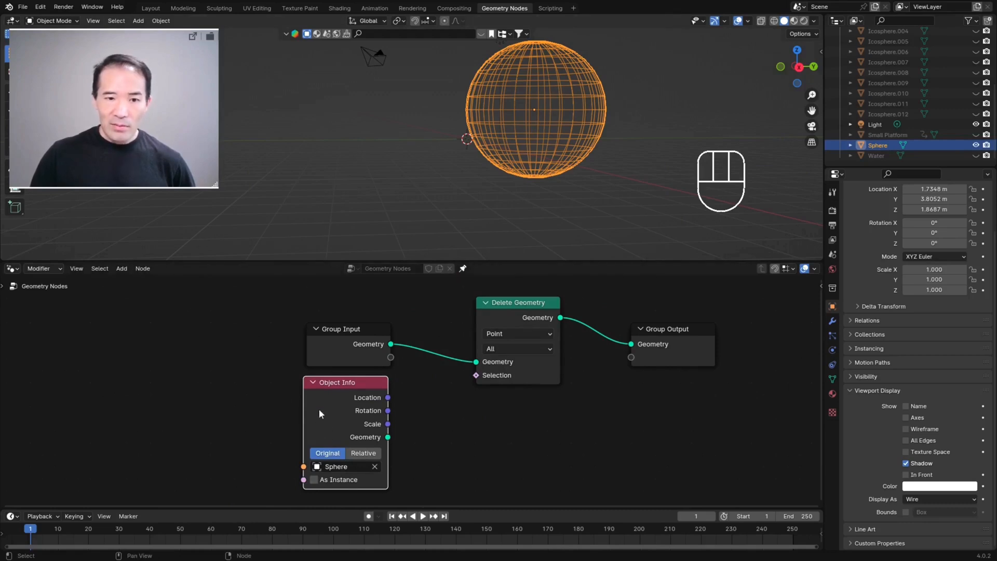
left_click(365, 456)
Step: Add a Geometry Proximity node and connect the Object Info node's Geometry output to its Target input
key("ctrl+alt+space")
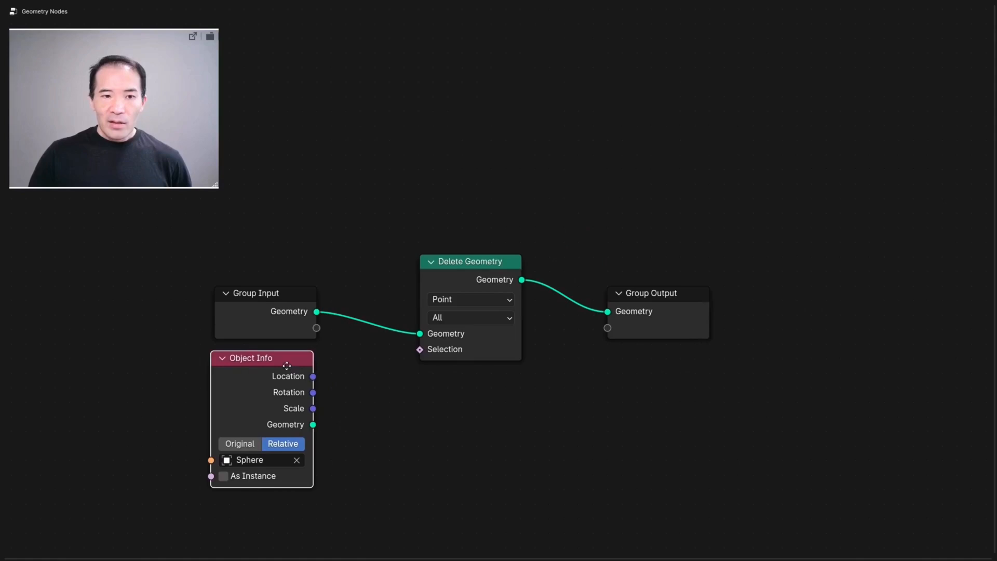
left_click_drag(285, 363, 286, 400)
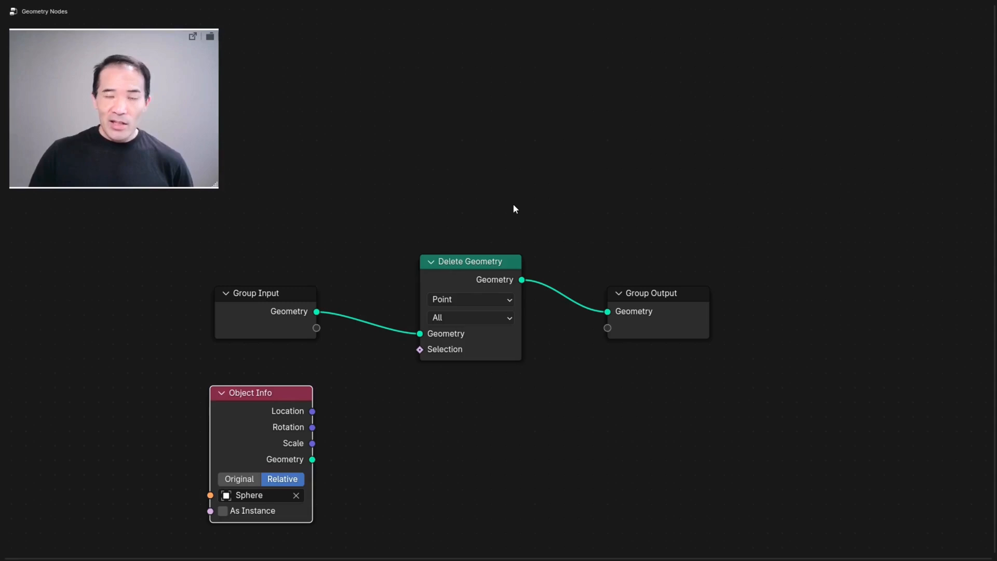
key("shift+a")
left_click(341, 344)
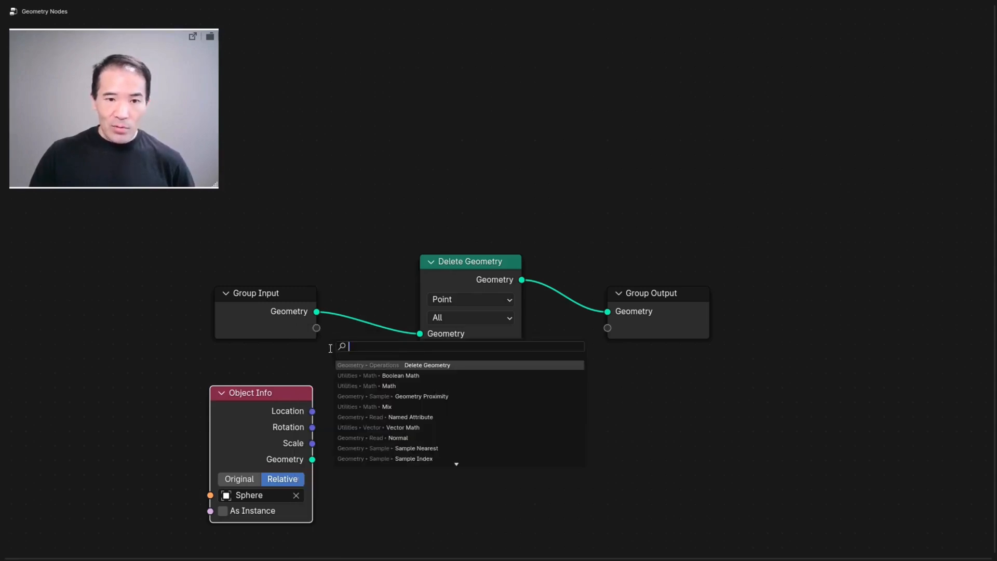
left_click(433, 396)
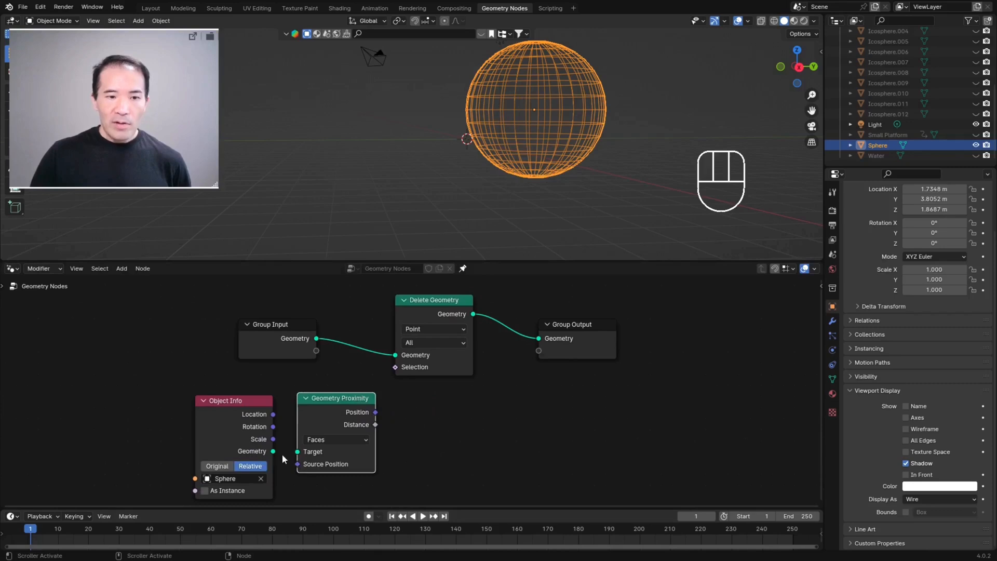
left_click_drag(274, 451, 297, 452)
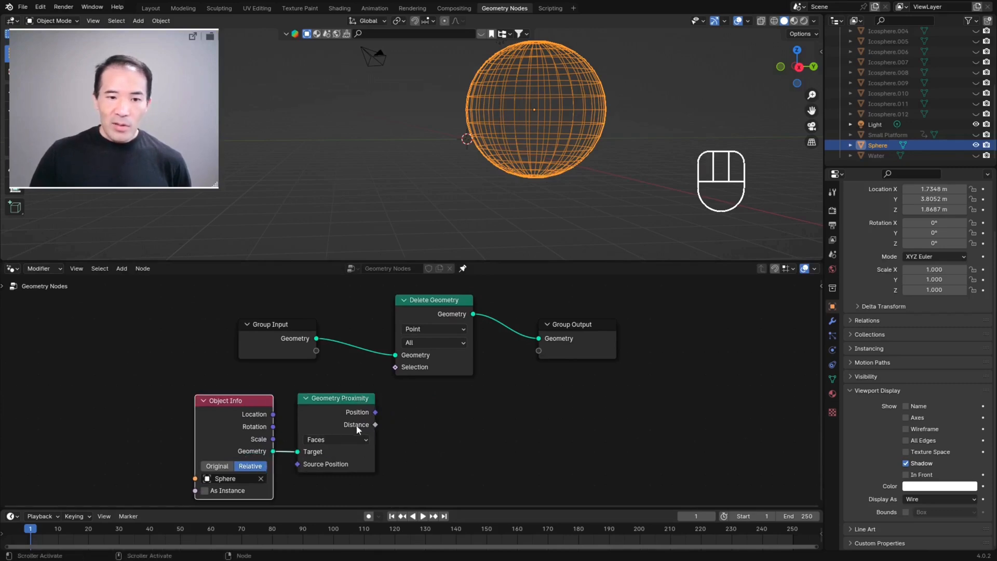
Step: Connect the Geometry Proximity node's Distance output to the Delete Geometry node's Selection input
left_click_drag(375, 425, 394, 367)
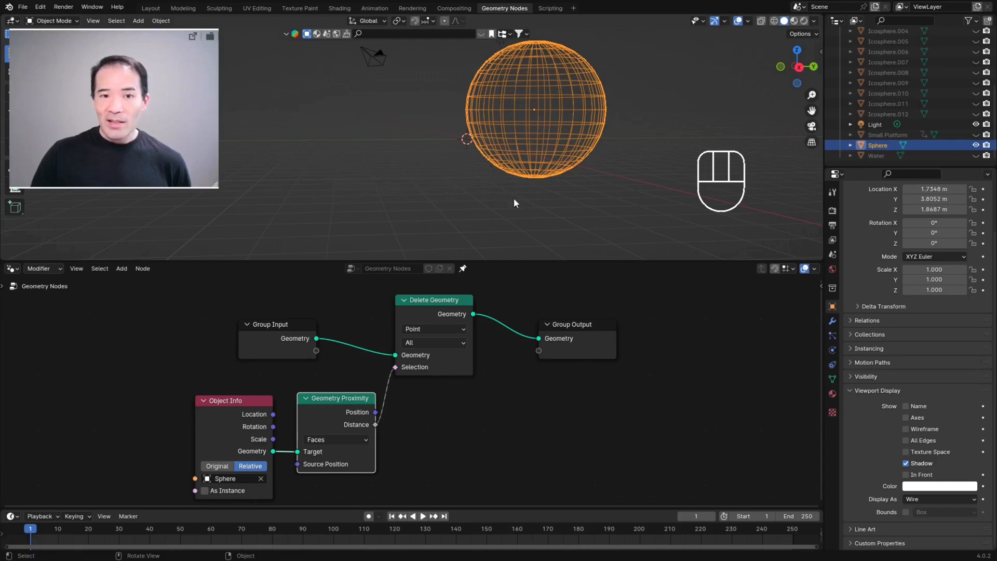
middle_click_drag(496, 186, 469, 192)
middle_click_drag(508, 162, 467, 166)
scroll(466, 163, "up", 5)
scroll(530, 170, "down", 3)
middle_click_drag(532, 172, 512, 170)
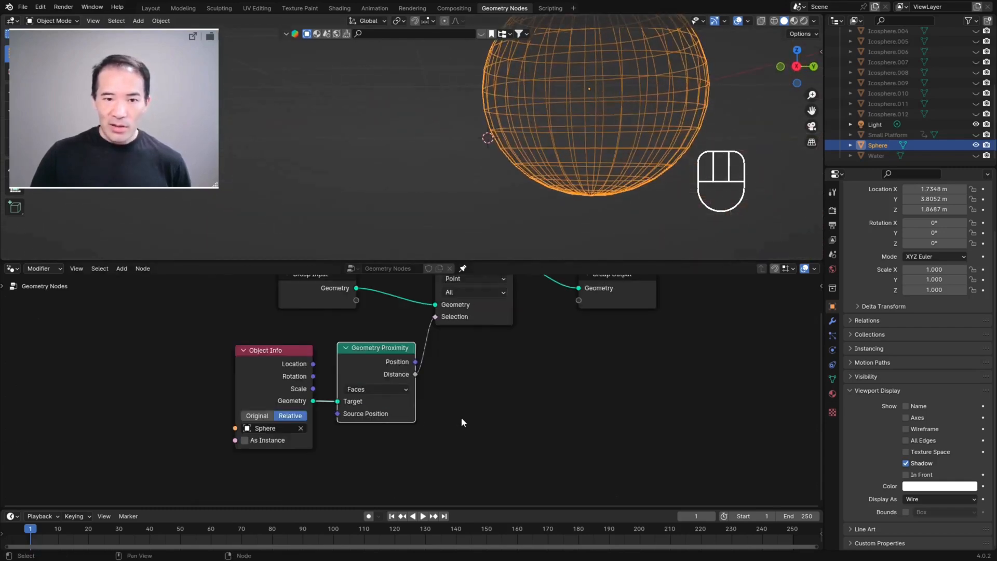
Step: Add a Math node beside the Geometry Proximity node
scroll(414, 393, "up", 2)
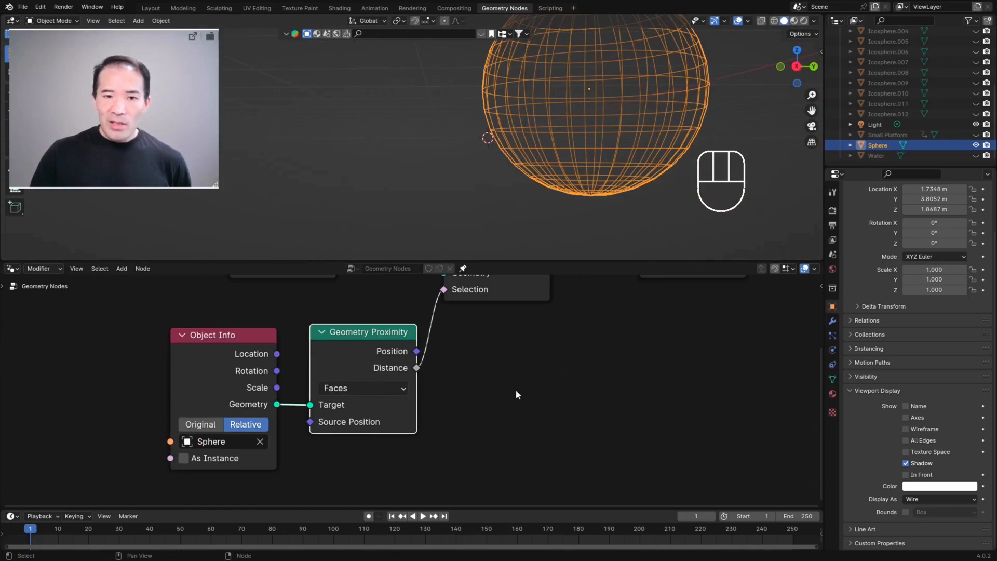
middle_click_drag(518, 389, 457, 406)
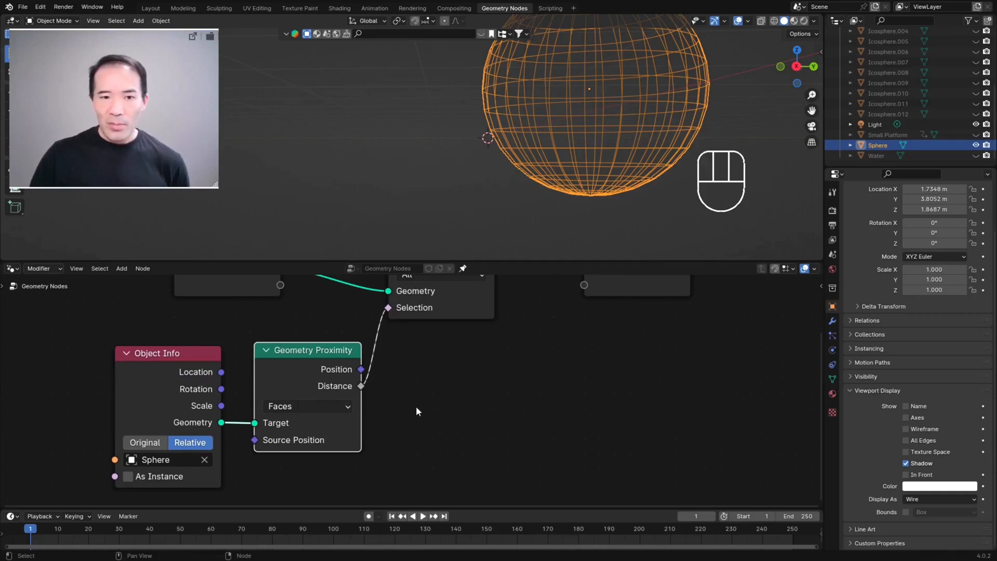
key("ctrl+space")
key("shift+a")
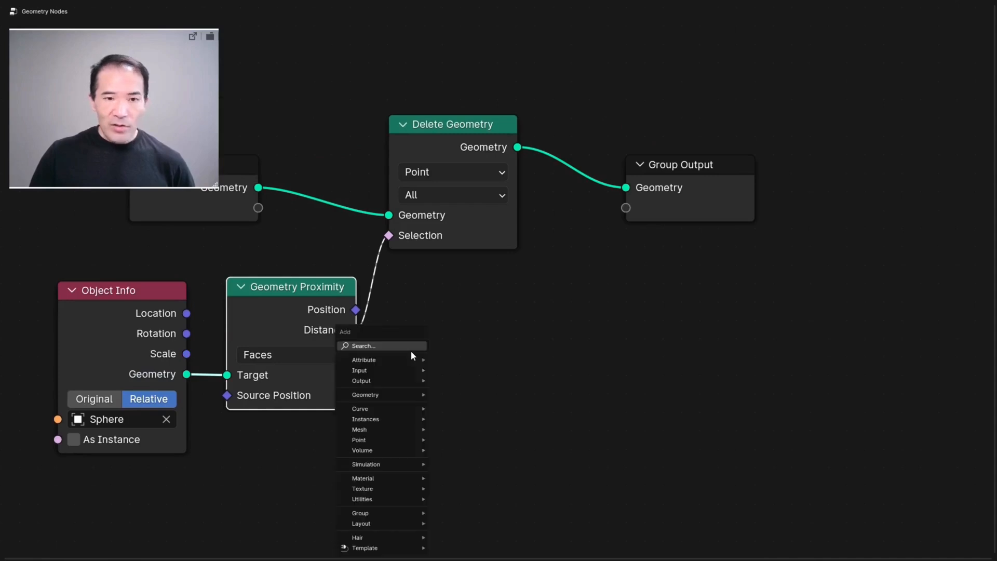
type("math")
key("Return")
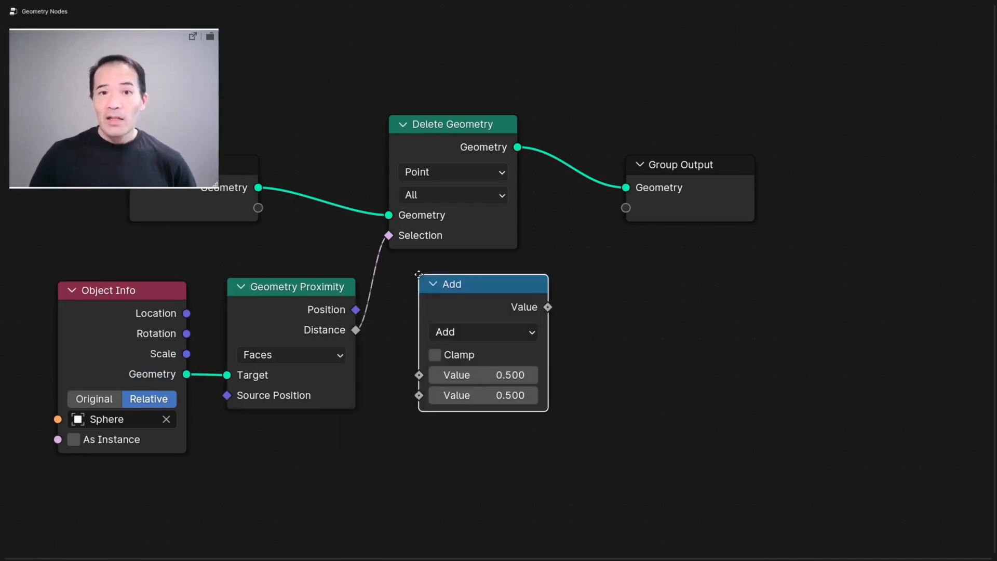
left_click(558, 361)
Step: Set the Math node to Less Than and insert it into the link between Distance and Selection
left_click(407, 336)
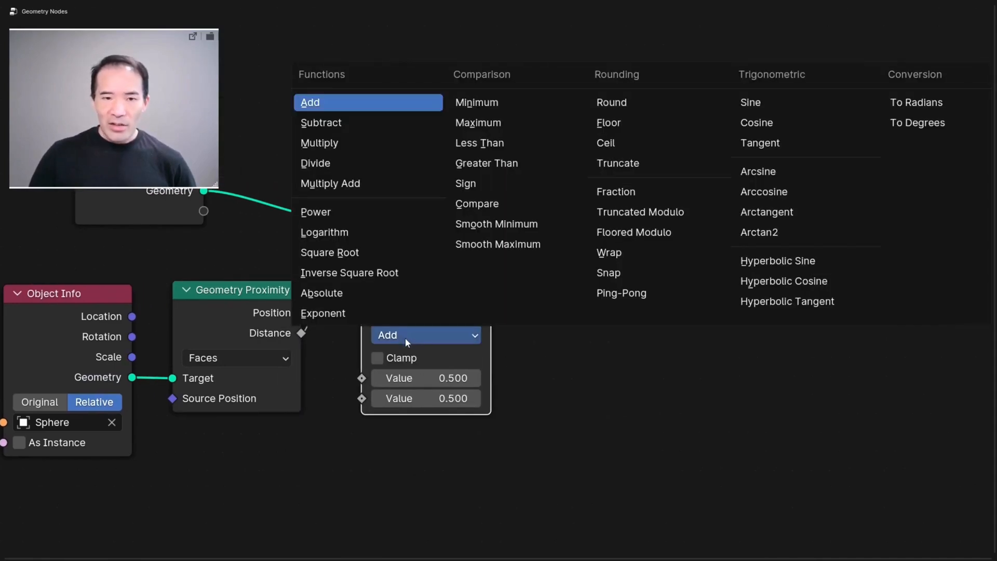
left_click(484, 149)
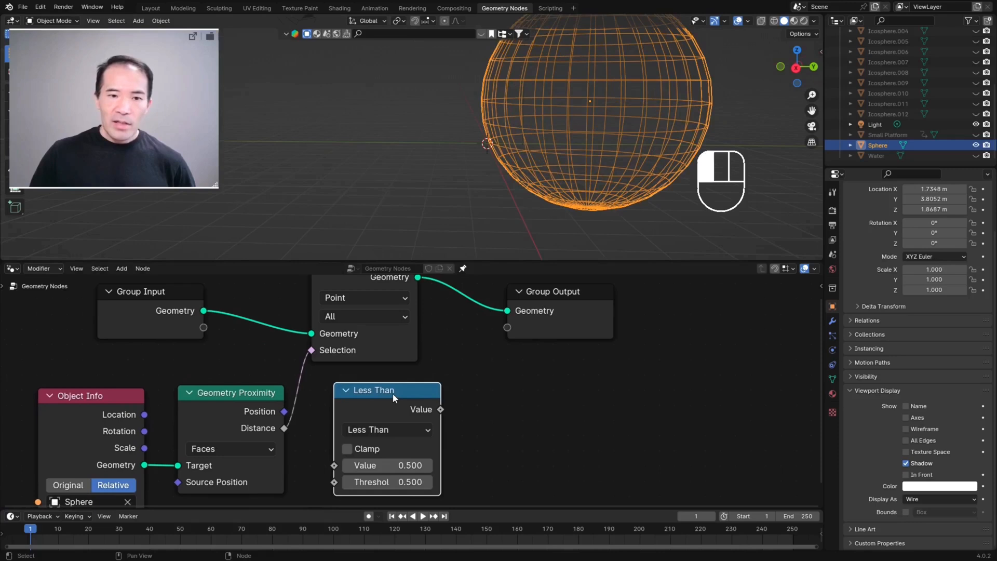
left_click_drag(432, 290, 392, 298)
left_click_drag(358, 399, 357, 400)
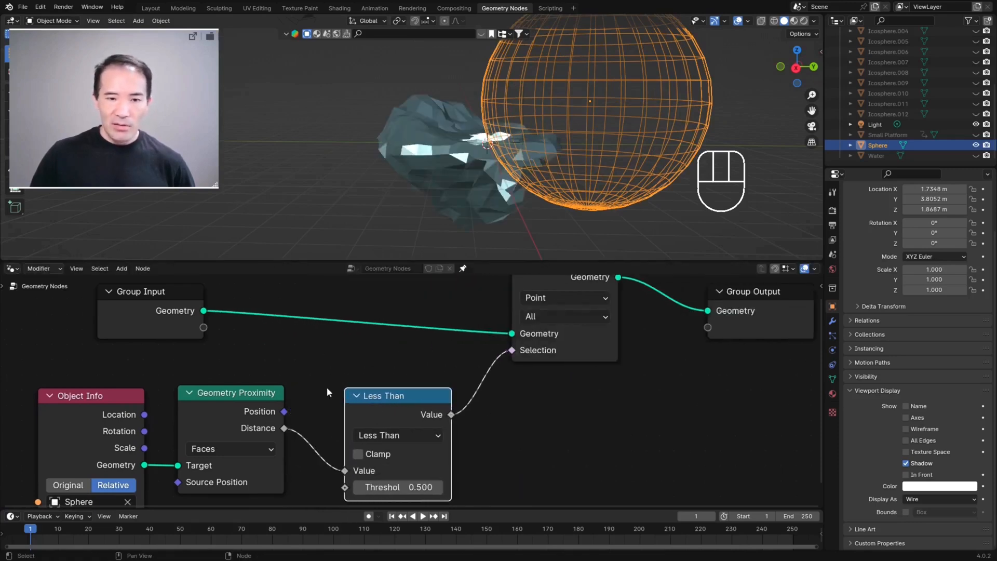
Step: Examine the iceberg around the sphere's surface from several angles to check which geometry is deleted
mouse_move(417, 135)
middle_mouse_down()
mouse_move(434, 181)
mouse_move(452, 175)
mouse_move(427, 146)
middle_mouse_up()
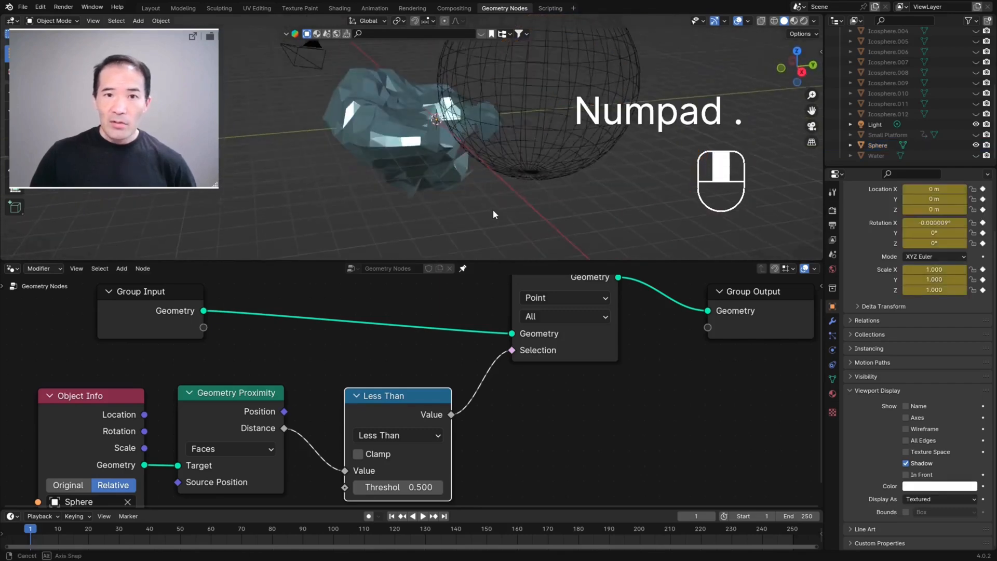
middle_click_drag(512, 200, 541, 167)
scroll(566, 195, "down", 4)
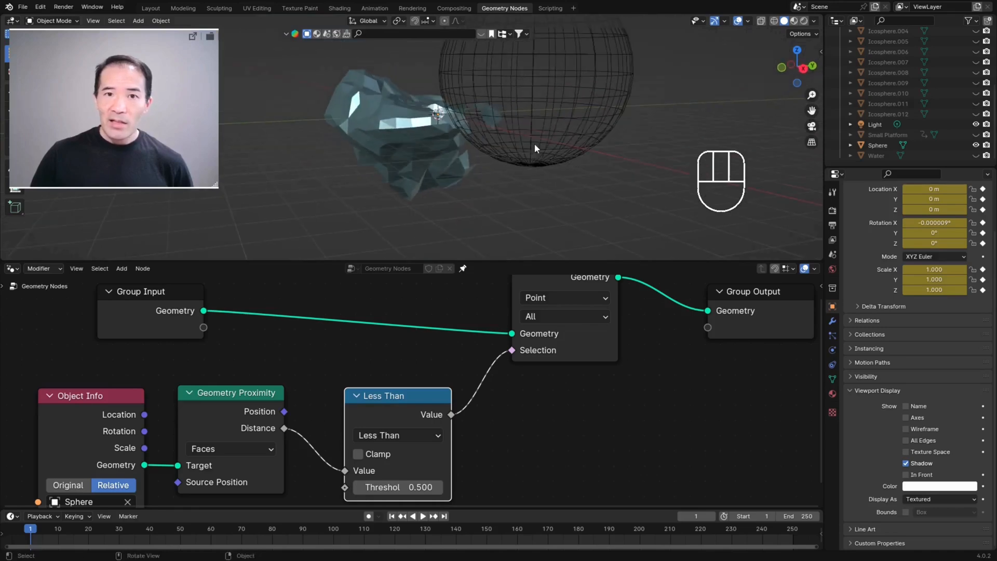
middle_click_drag(493, 122, 447, 137)
scroll(393, 124, "up", 4)
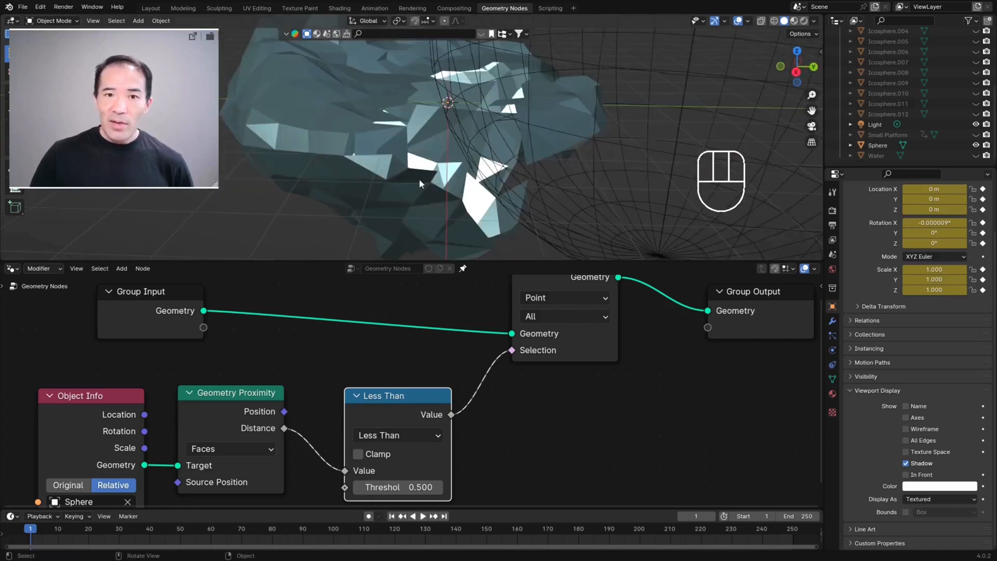
middle_click_drag(475, 227, 506, 61)
scroll(540, 147, "down", 4)
middle_click_drag(463, 115, 487, 229)
left_click_drag(811, 111, 768, 161)
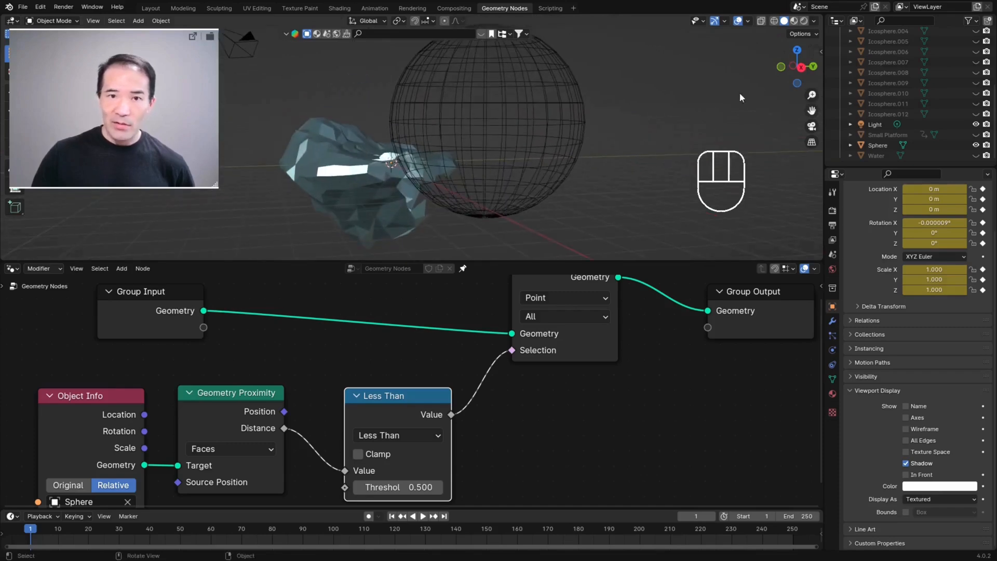
Step: Move the sphere closer into the iceberg, to about X 1.62 m, Y 3.28 m, Z 1.53 m
left_click(587, 115)
key("g")
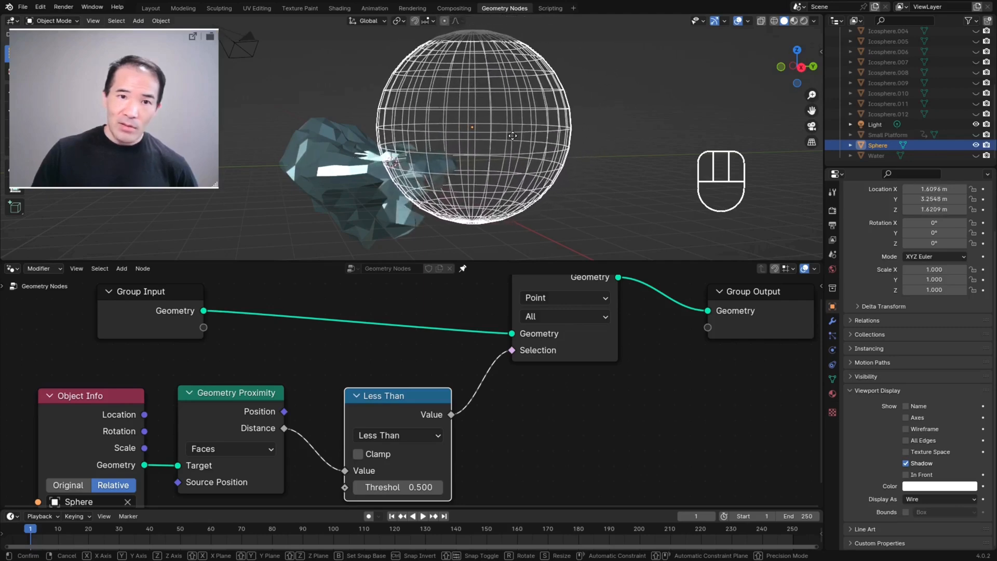
left_click(515, 137)
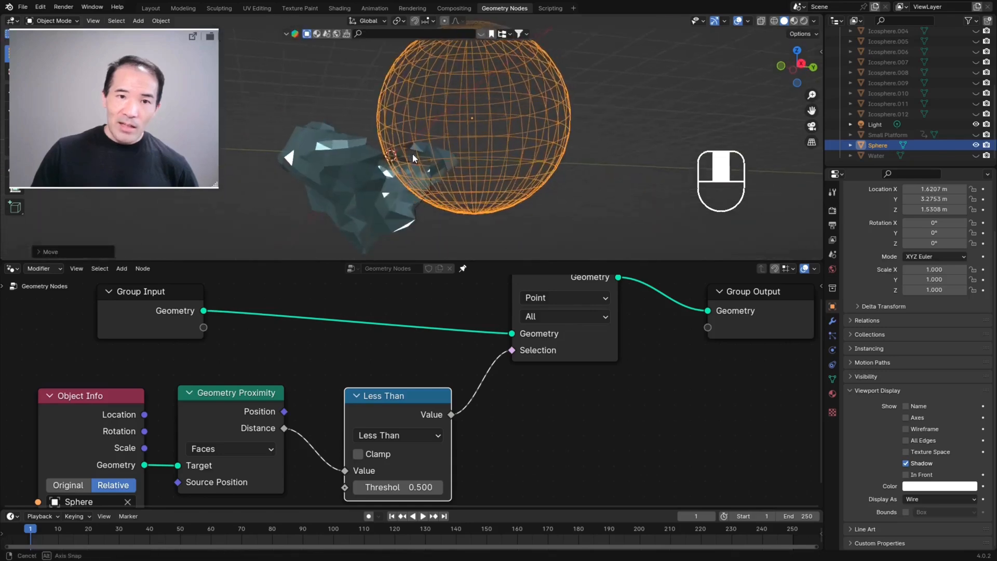
scroll(391, 147, "up", 3)
scroll(392, 147, "down", 2)
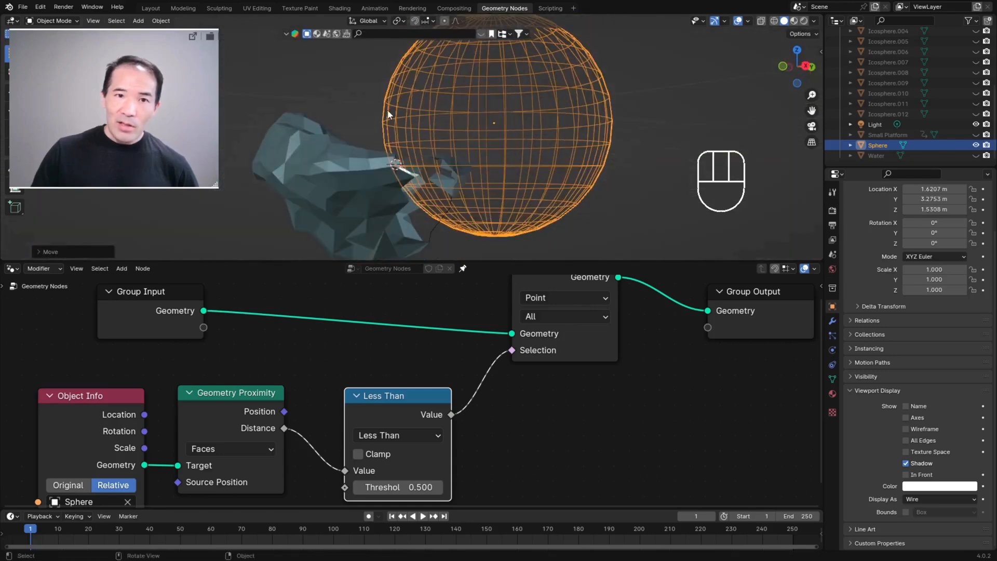
Step: Set the Less Than node's threshold to 2.400
middle_click_drag(433, 217, 312, 184)
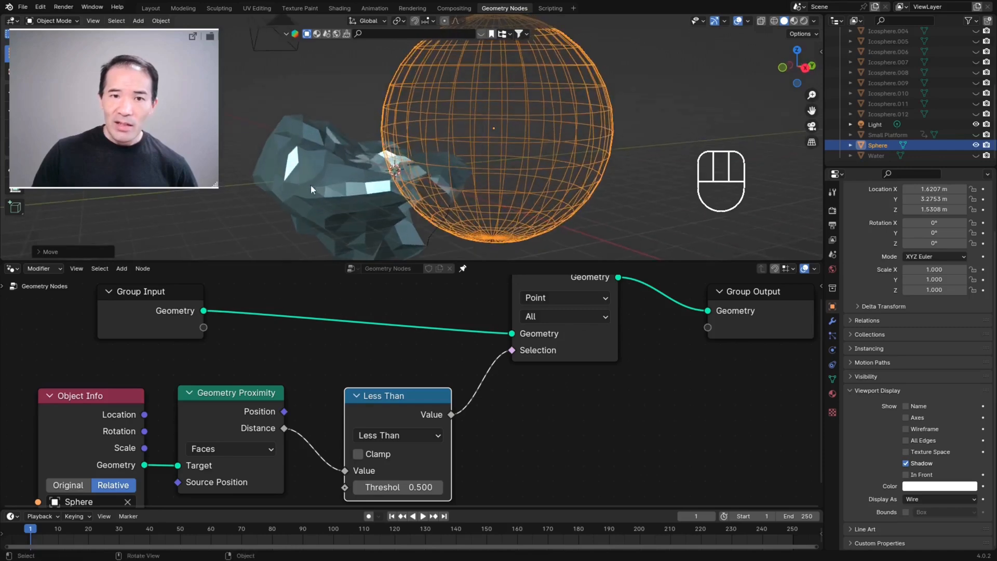
scroll(425, 188, "up", 2)
middle_click_drag(423, 182, 452, 188)
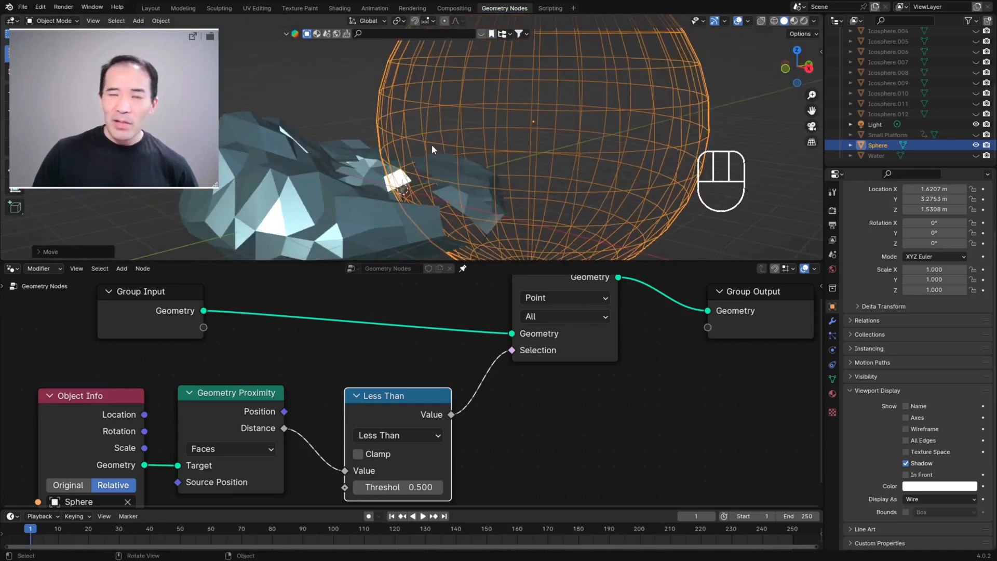
middle_click_drag(490, 423, 483, 371)
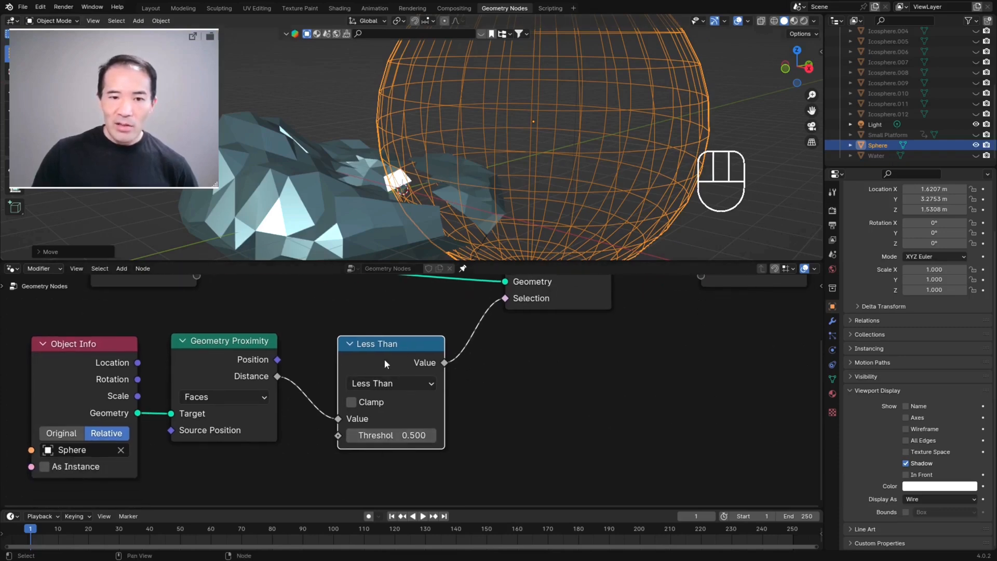
middle_click_drag(512, 160, 515, 216)
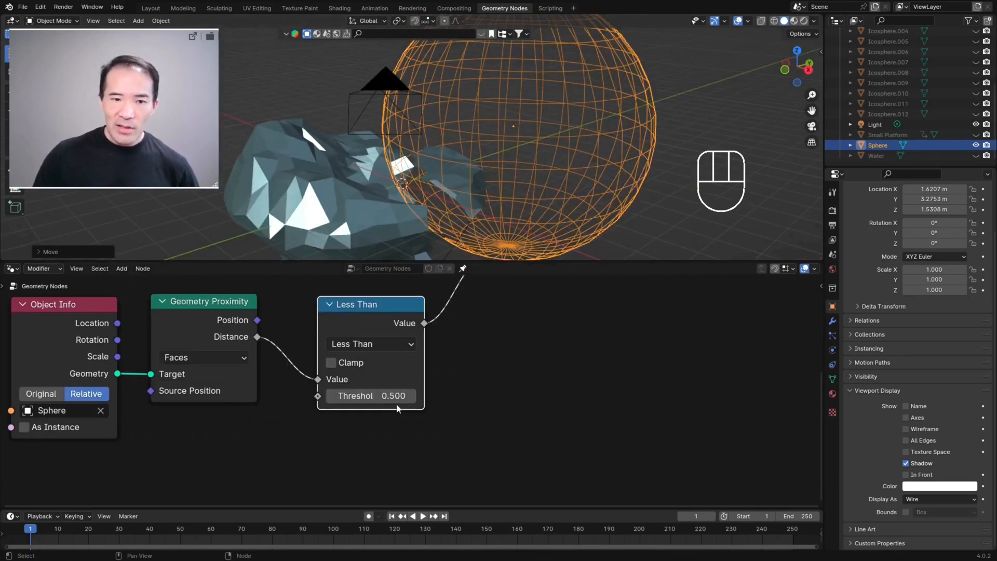
left_click_drag(371, 396, 436, 395)
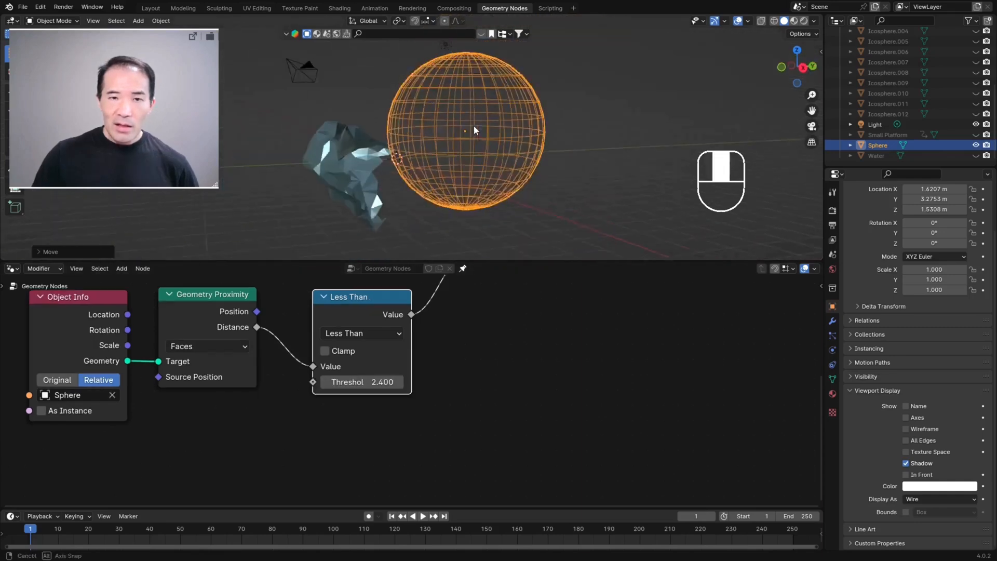
Step: Move the sphere over the iceberg's centre, to about X 0.003 m, Y -0.163 m, Z 0.581 m
middle_click_drag(474, 126, 479, 123)
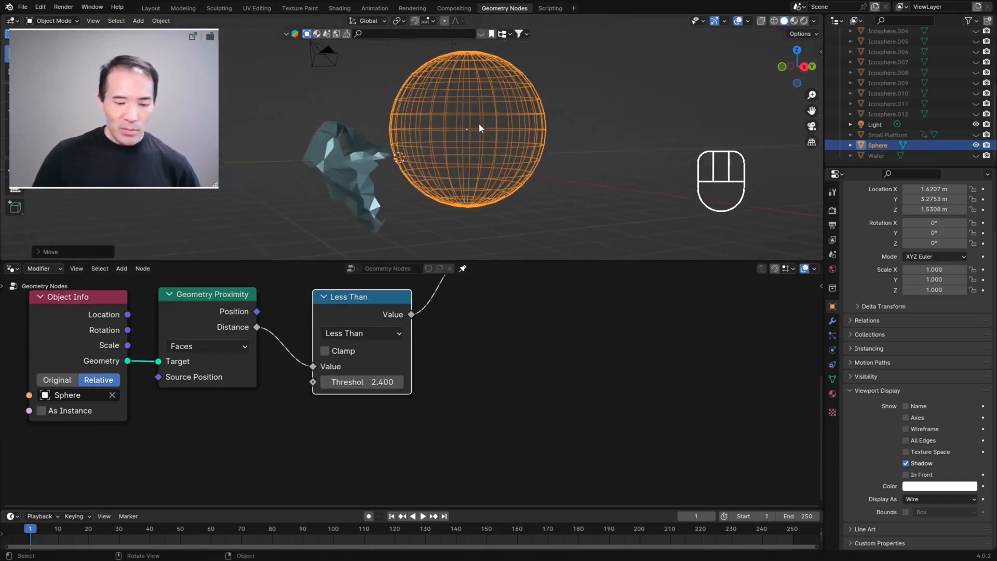
key("g")
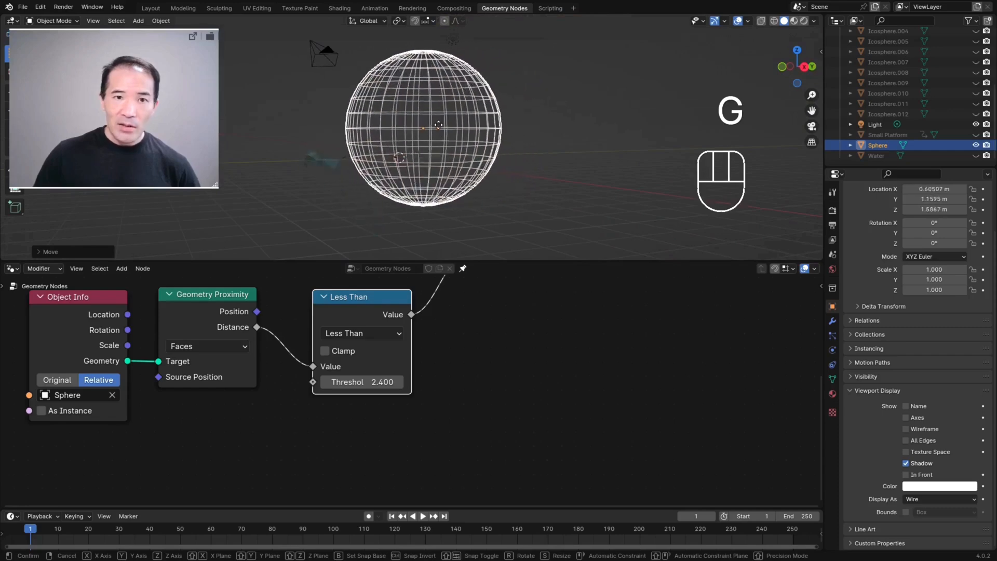
left_click(413, 143)
scroll(438, 163, "up", 2)
middle_click_drag(437, 161, 423, 177)
scroll(395, 177, "up", 2)
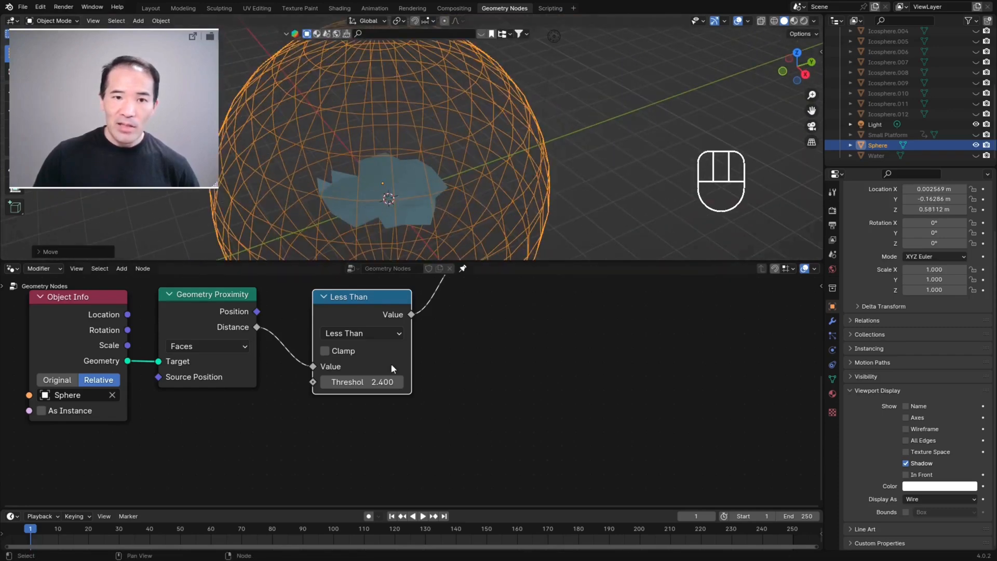
Step: Increase the Less Than node's threshold to 4.000
left_click(399, 383)
left_click(399, 383)
left_click(399, 383)
left_click(399, 383)
left_click(399, 383)
left_click(399, 383)
left_click(399, 383)
left_click(398, 383)
left_click(399, 383)
left_click(399, 383)
left_click(399, 384)
left_click(399, 383)
left_click(398, 384)
left_click(399, 383)
left_click(399, 384)
left_click(399, 384)
Step: Move the sphere away from the iceberg, to about X 1.85 m, Y 5.72 m, Z 2.09 m
scroll(491, 145, "down", 4)
middle_click_drag(492, 144, 478, 161)
key("g")
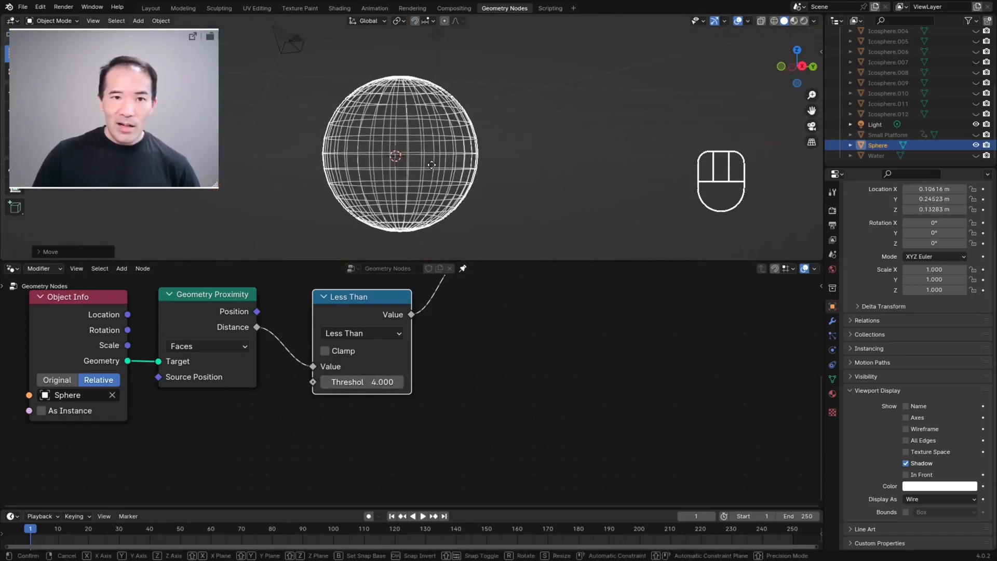
left_click(534, 145)
Step: Examine the remaining iceberg geometry beside the sphere from several angles to check how far the threshold reaches
middle_click_drag(533, 146, 514, 234)
middle_click_drag(499, 111, 395, 182)
scroll(416, 190, "down", 2)
scroll(507, 290, "down", 1)
scroll(597, 332, "up", 1)
middle_click_drag(617, 330, 571, 439)
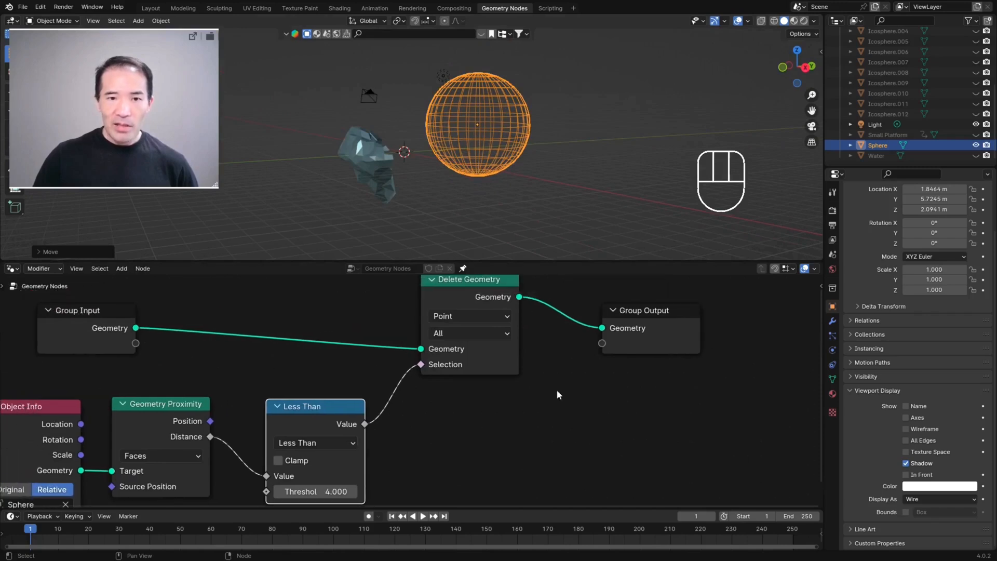
middle_click_drag(443, 185, 443, 184)
scroll(493, 93, "up", 1)
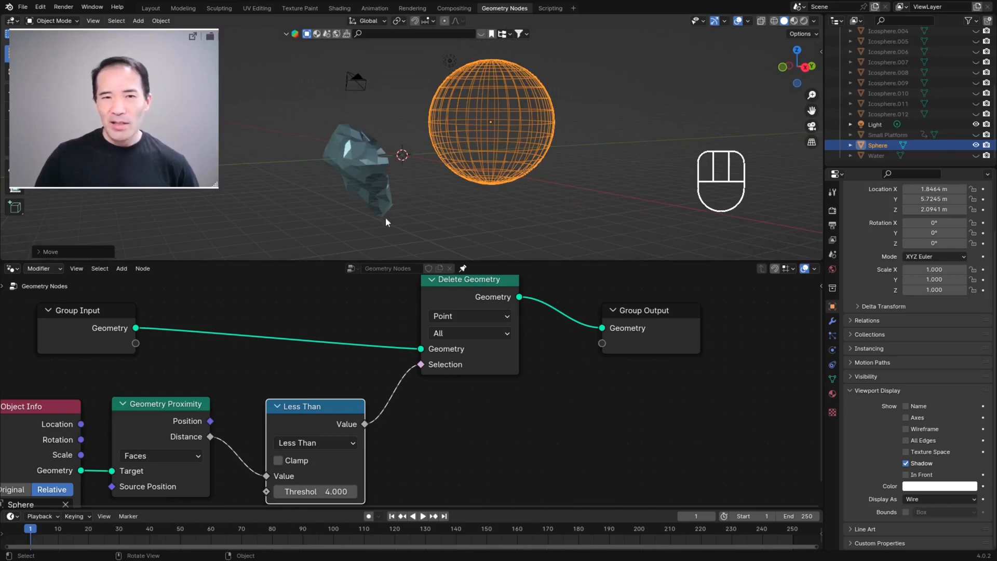
scroll(413, 215, "up", 2)
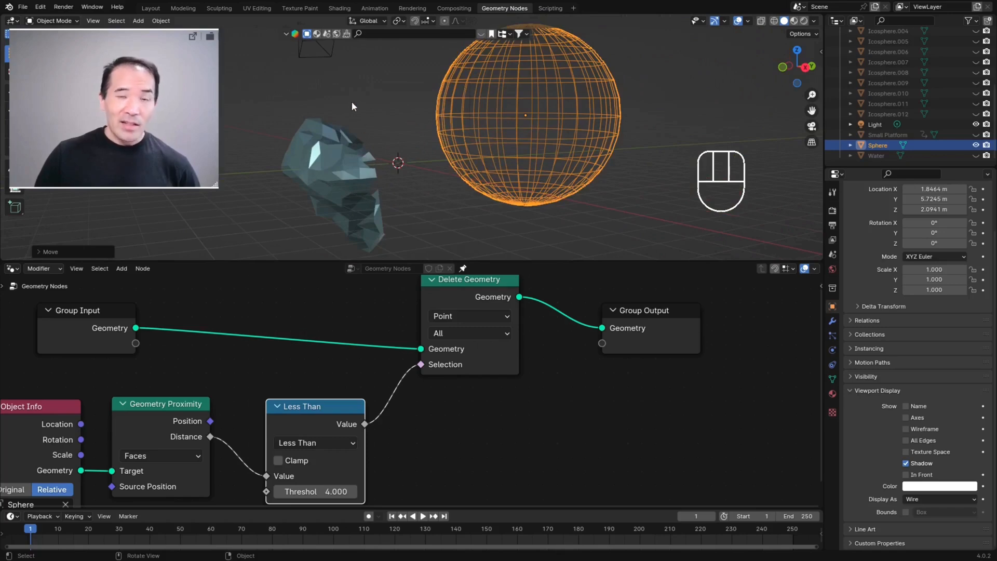
middle_click_drag(518, 138, 506, 144)
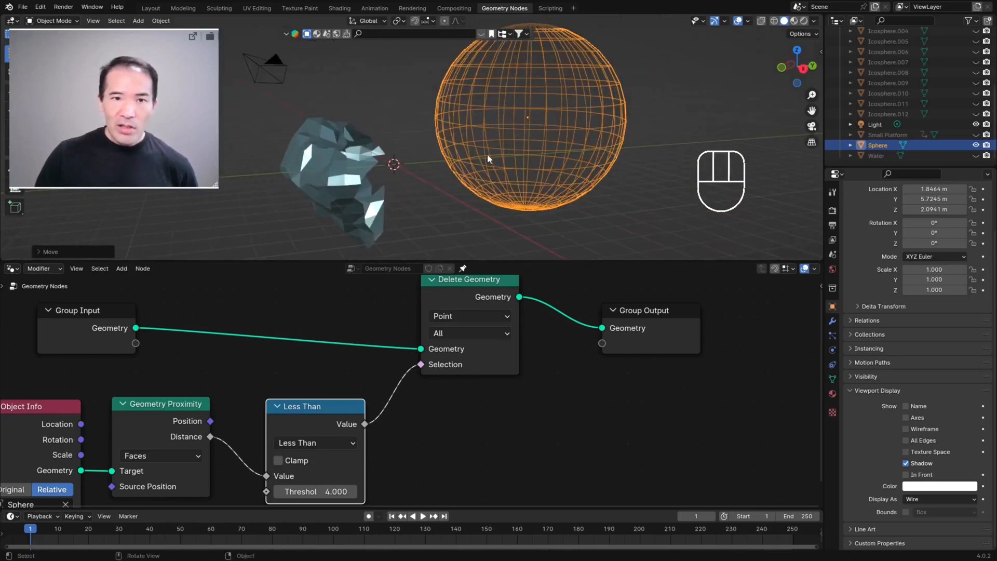
middle_click_drag(406, 168, 407, 169)
scroll(405, 171, "down", 5)
scroll(401, 172, "up", 6)
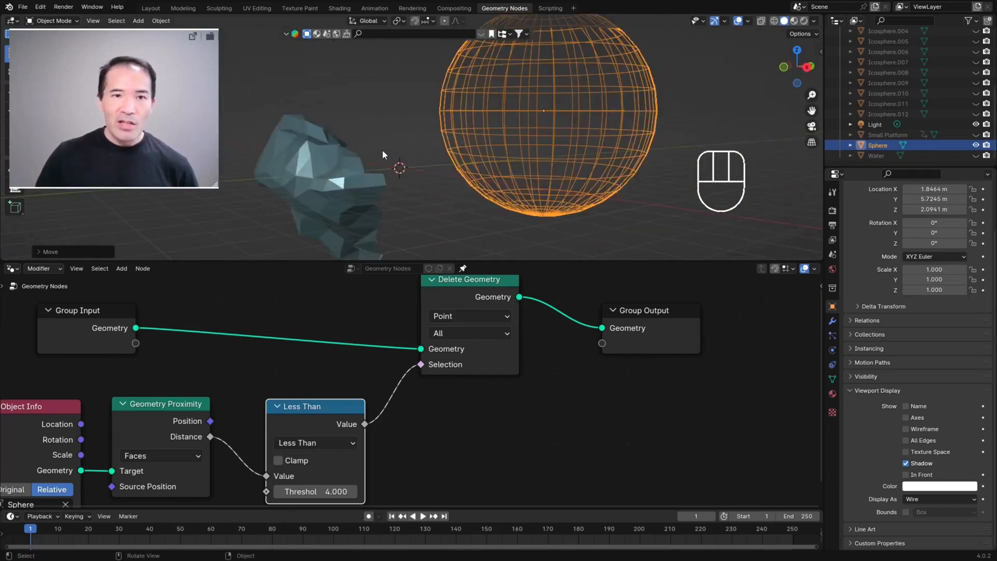
scroll(367, 132, "down", 1)
middle_click_drag(366, 132, 362, 177)
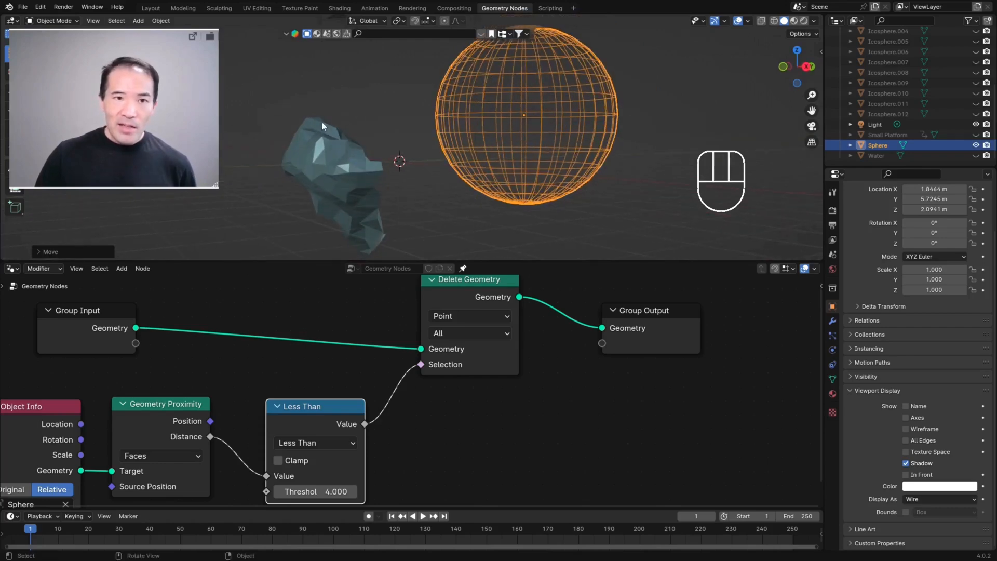
middle_click_drag(373, 243, 316, 122)
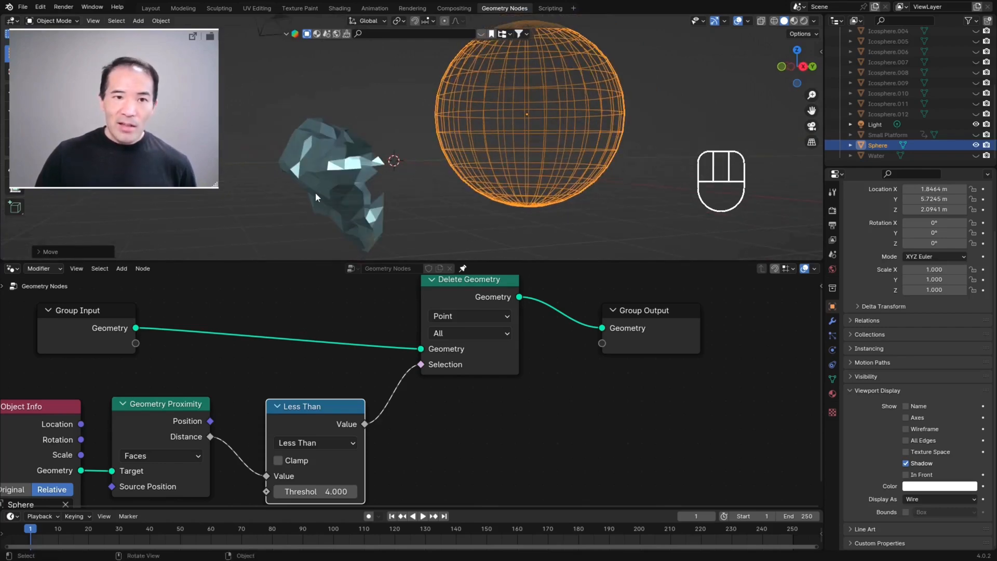
middle_click_drag(397, 141, 355, 139)
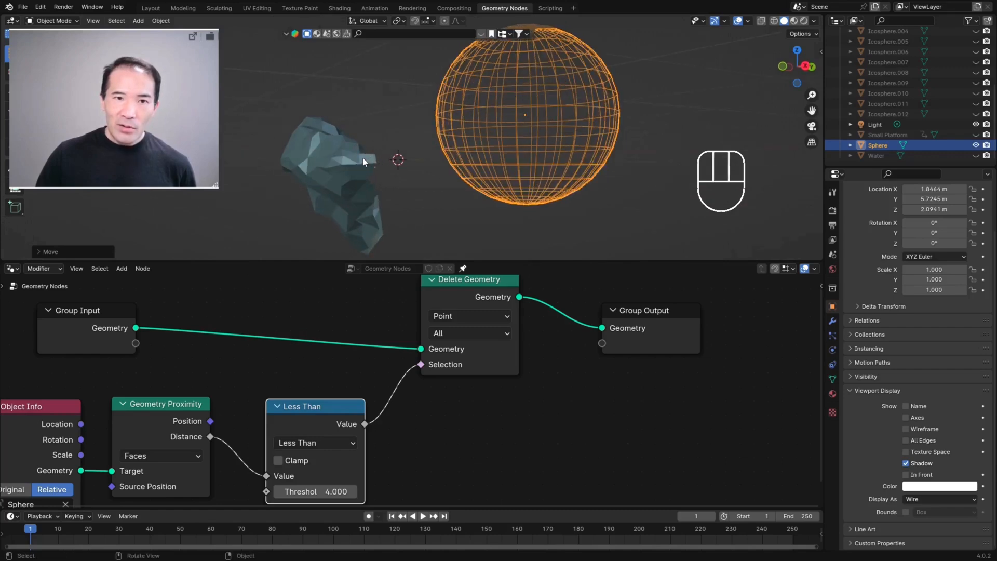
Step: Move the sphere toward the iceberg, then back out to about X 2.98 m, Y 7.73 m, Z 2.36 m, comparing the deleted area
key("g")
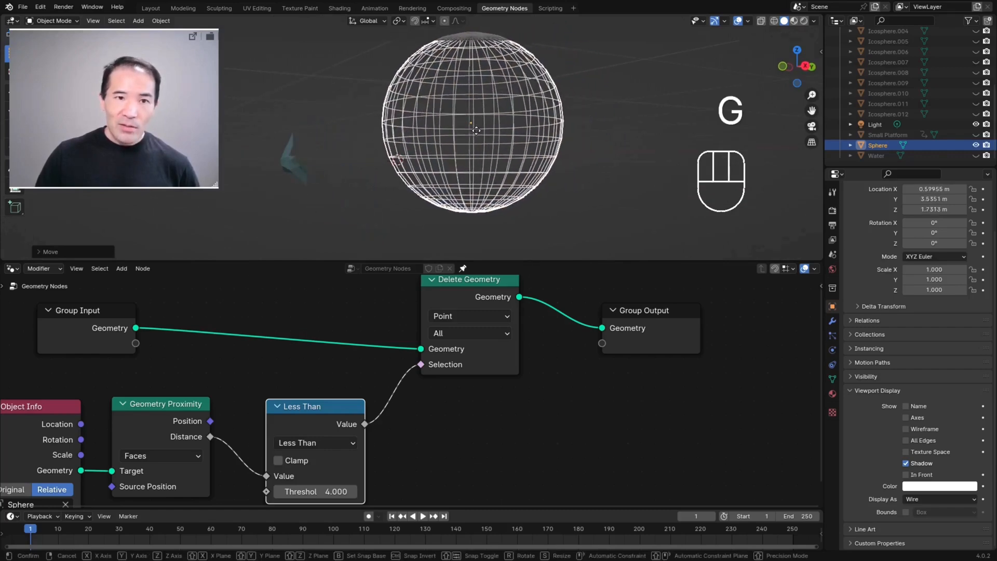
left_click(497, 127)
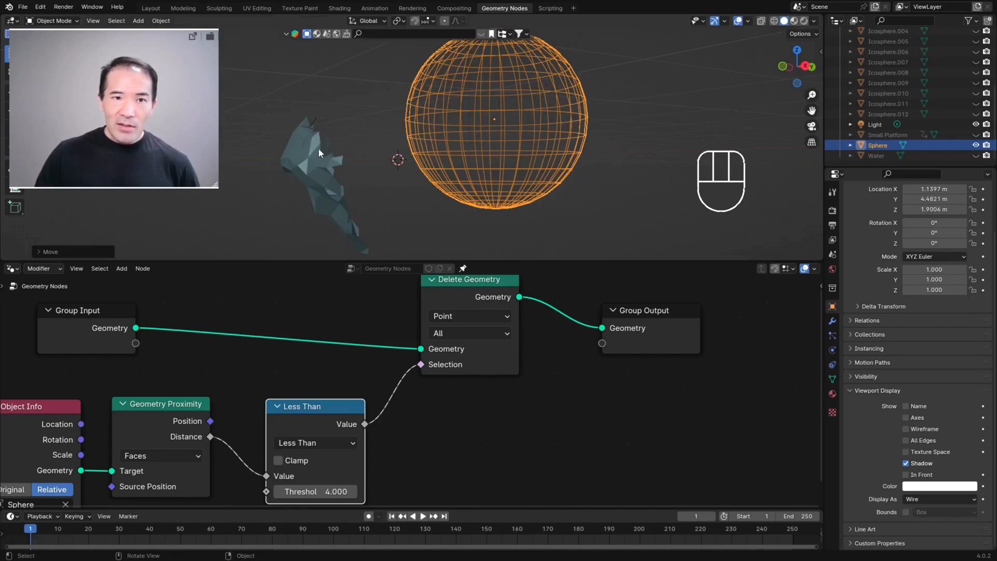
key("g")
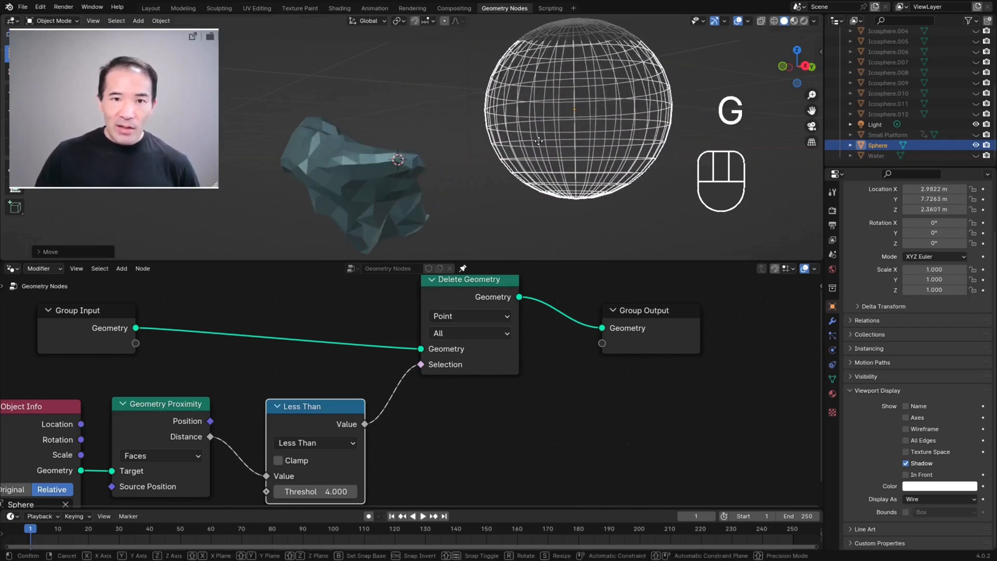
left_click(538, 140)
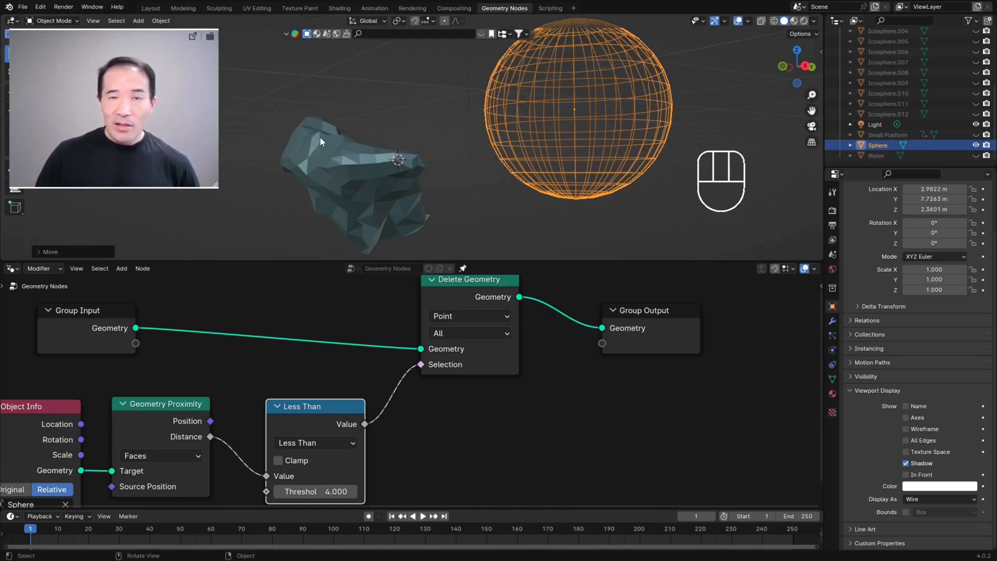
middle_click_drag(443, 124, 421, 157)
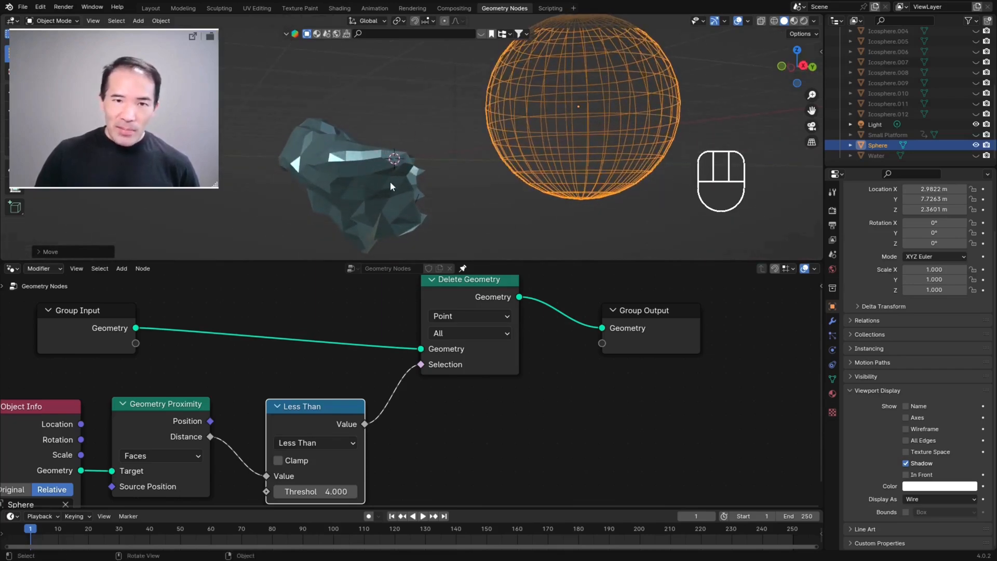
middle_click_drag(446, 155, 388, 135)
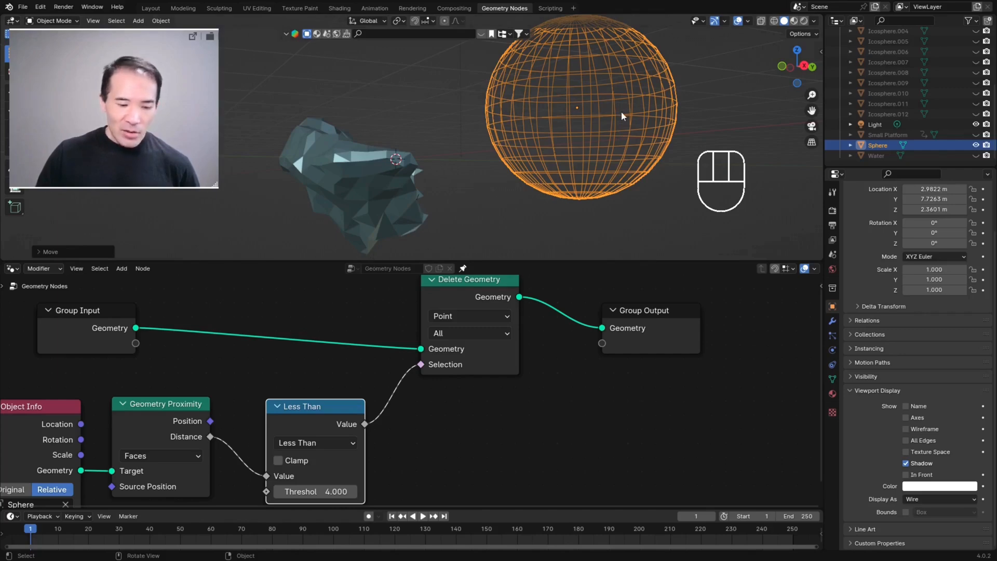
Step: Move the sphere closer to the iceberg again, to about X 2.07 m, Y 5.82 m, Z 1.96 m
key("g")
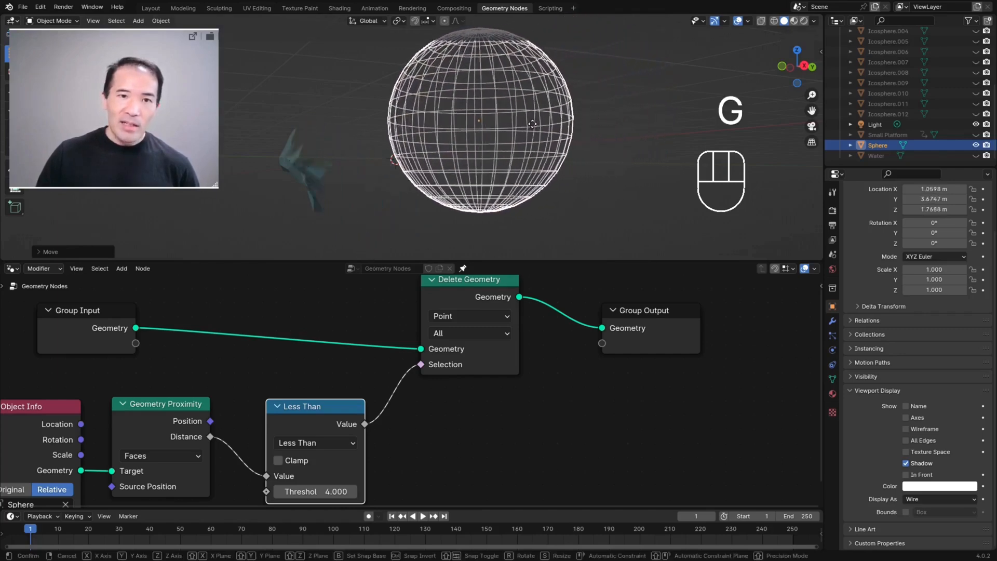
left_click(561, 127)
middle_click_drag(558, 132, 514, 145)
scroll(403, 185, "down", 1)
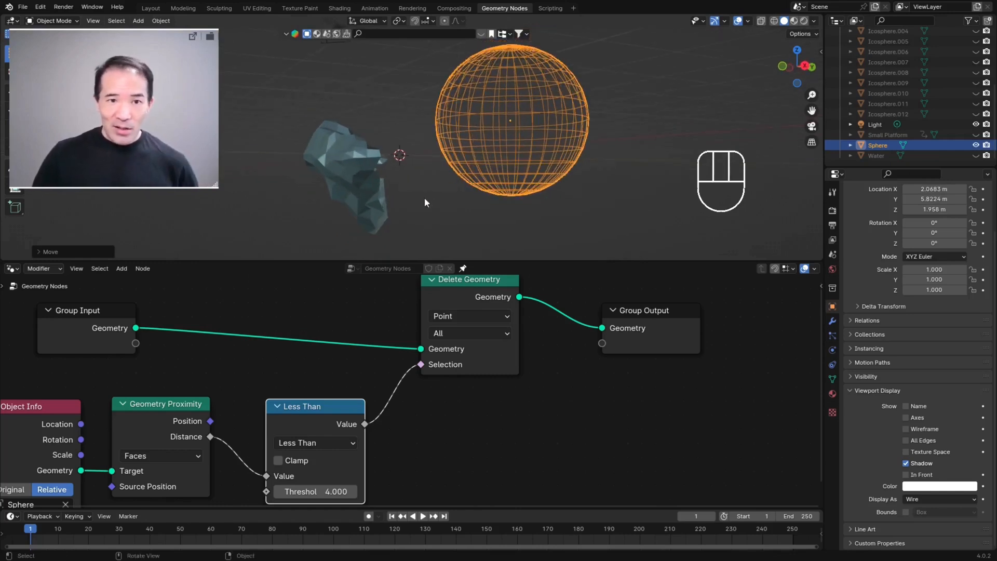
Step: Duplicate the Less Than node, set the copy to Greater Than, and place it directly below the original
middle_click_drag(469, 321, 458, 266)
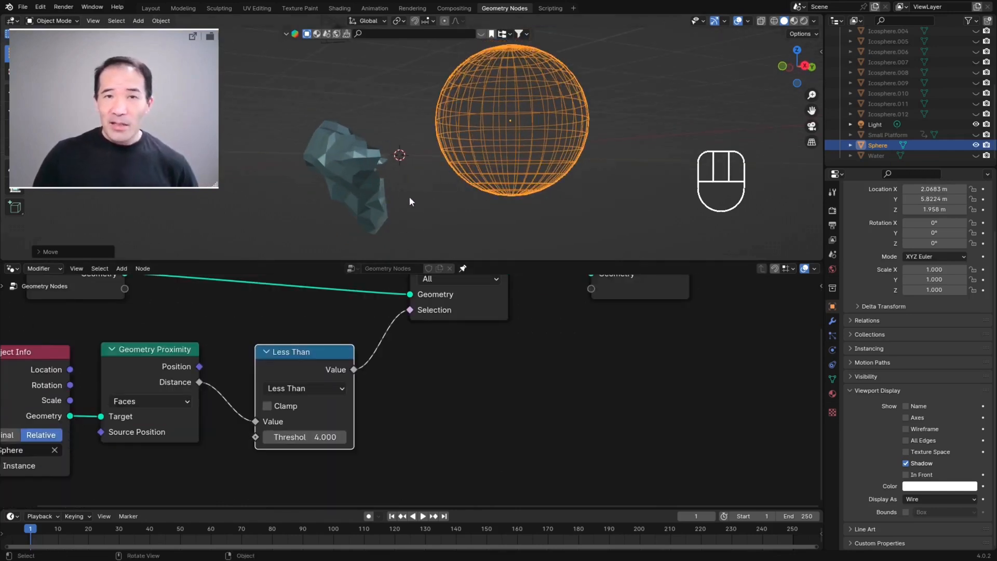
middle_click_drag(296, 387, 342, 379)
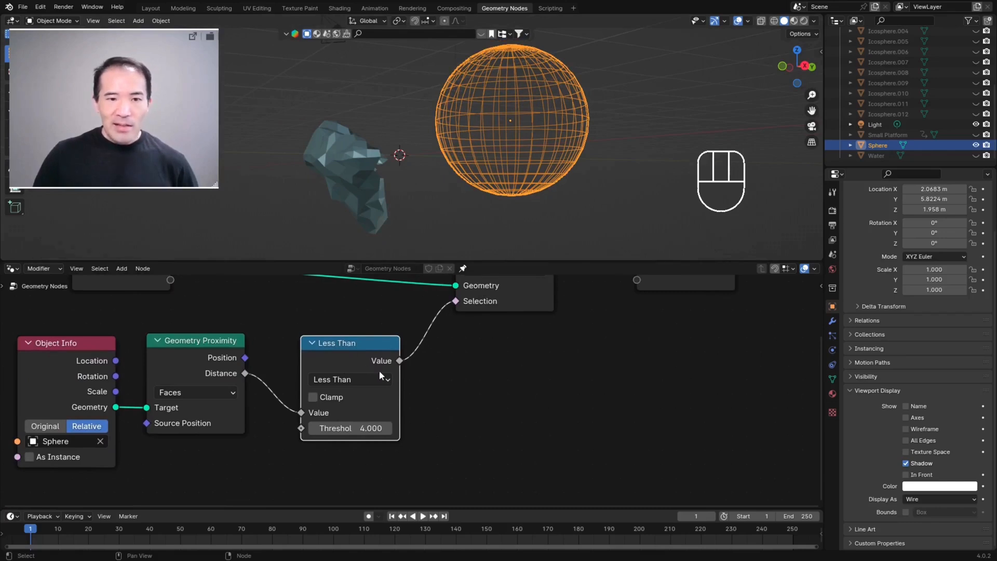
key("ctrl+alt+space")
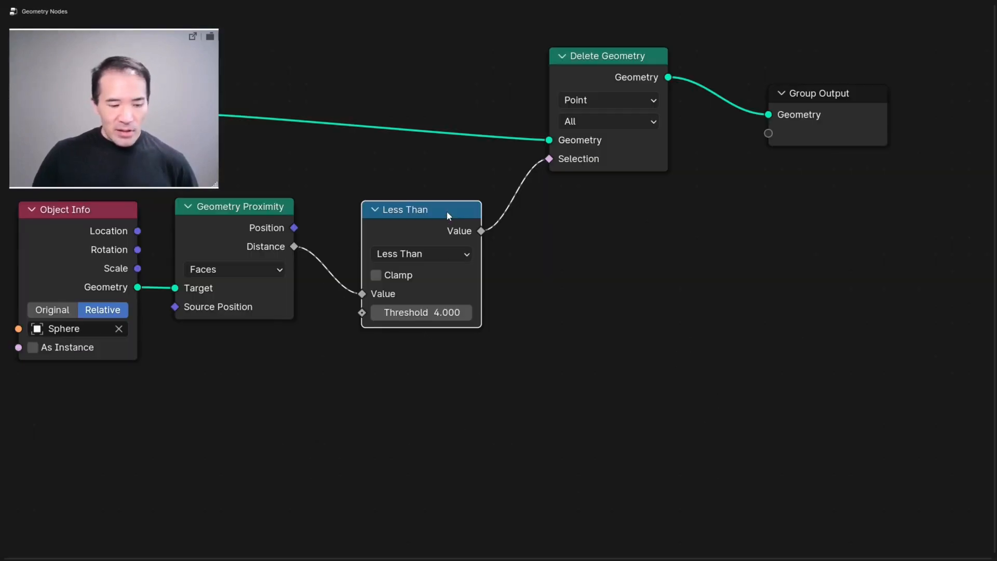
key("shift+d")
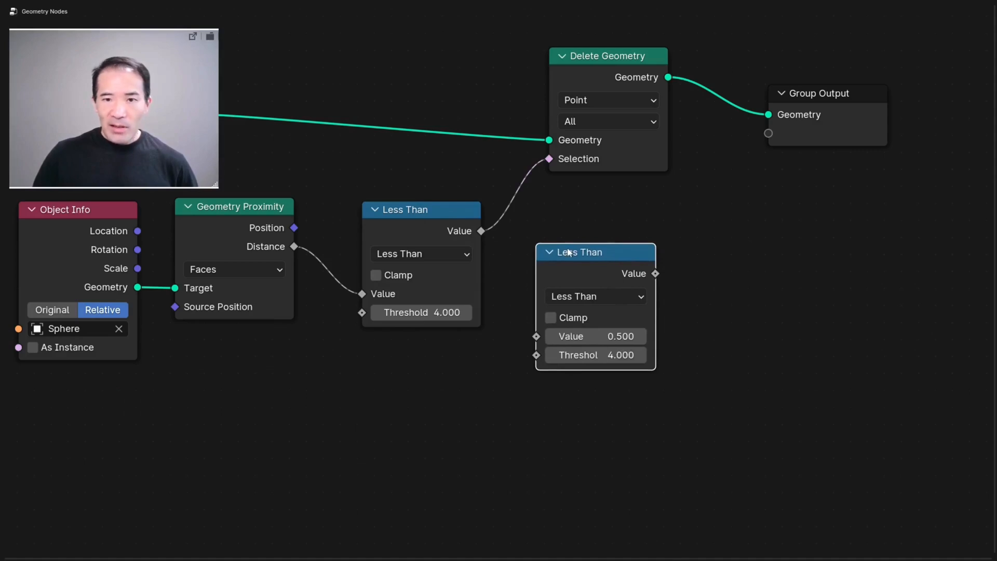
left_click(570, 296)
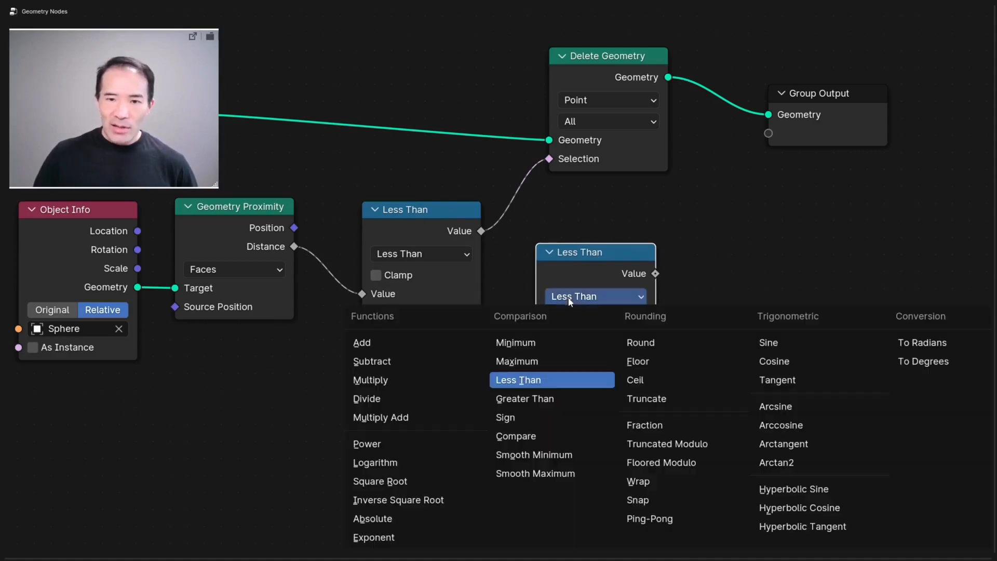
left_click(536, 399)
left_click_drag(606, 262, 431, 368)
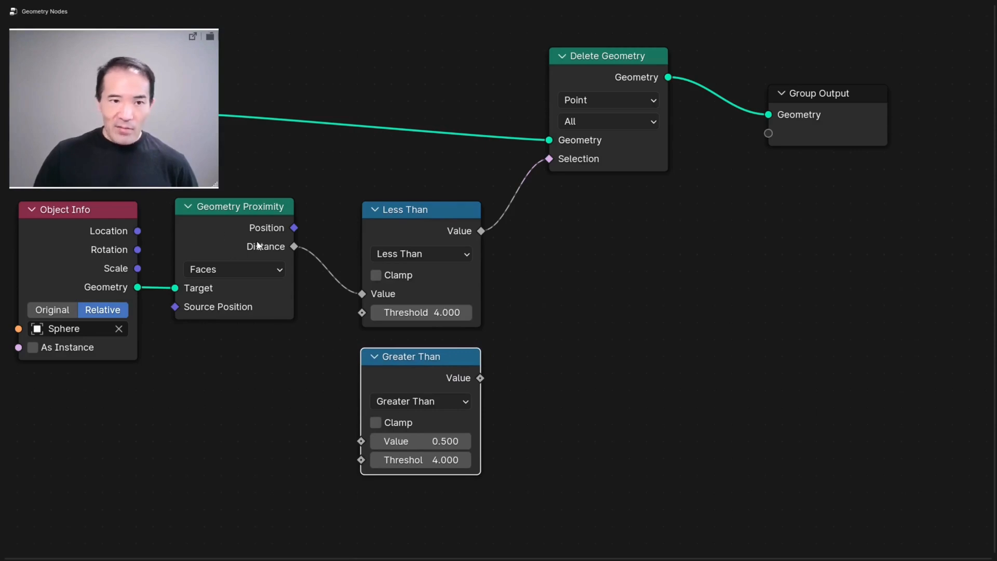
Step: Connect Geometry Proximity's Distance to the Greater Than node's Value input, and its Value output to Delete Geometry's Selection
left_click_drag(289, 248, 417, 422)
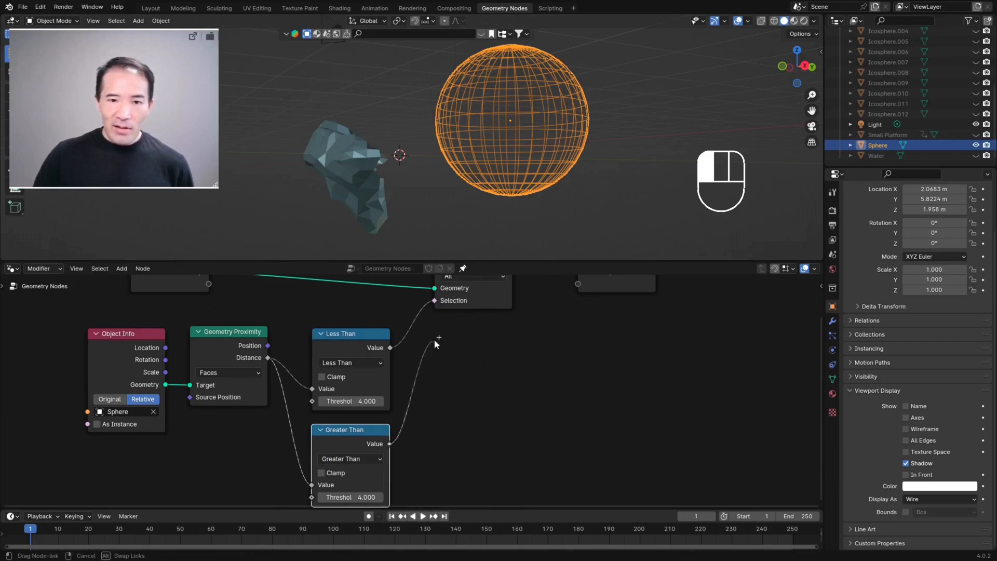
left_click_drag(435, 340, 439, 372)
scroll(457, 391, "down", 4)
scroll(456, 404, "up", 3)
middle_click_drag(472, 408, 386, 447)
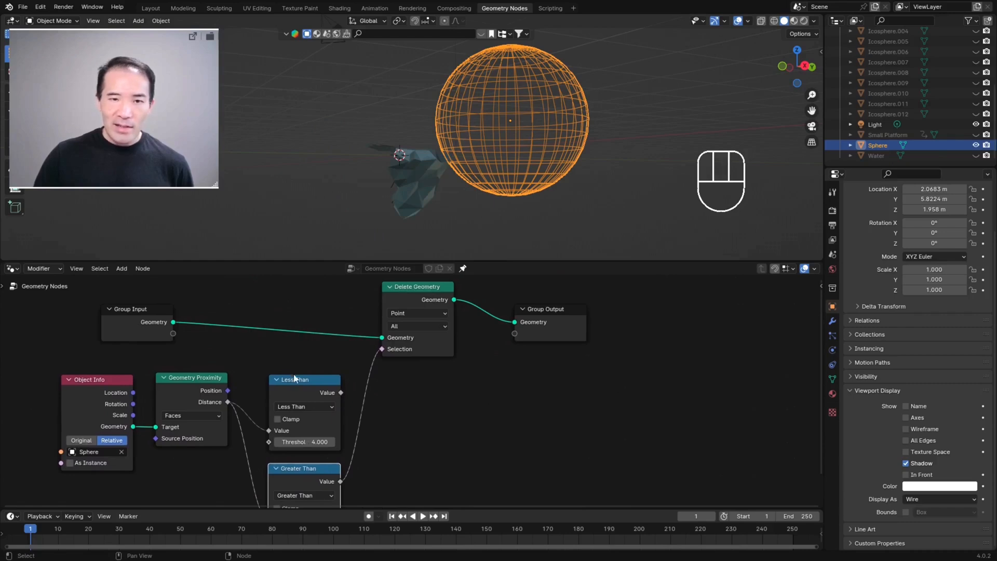
middle_click_drag(286, 469, 315, 413)
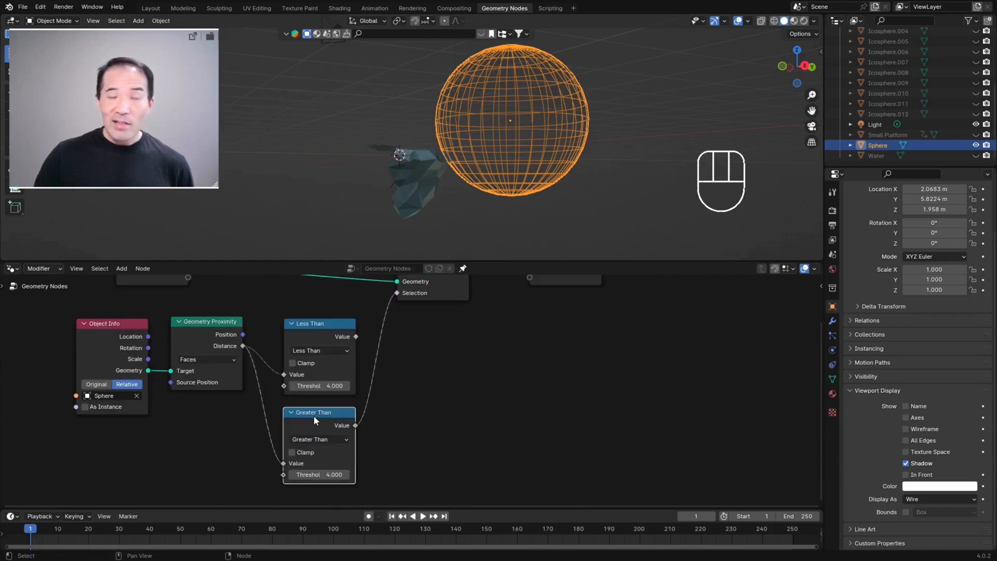
middle_click_drag(523, 139, 450, 176)
scroll(450, 146, "up", 2)
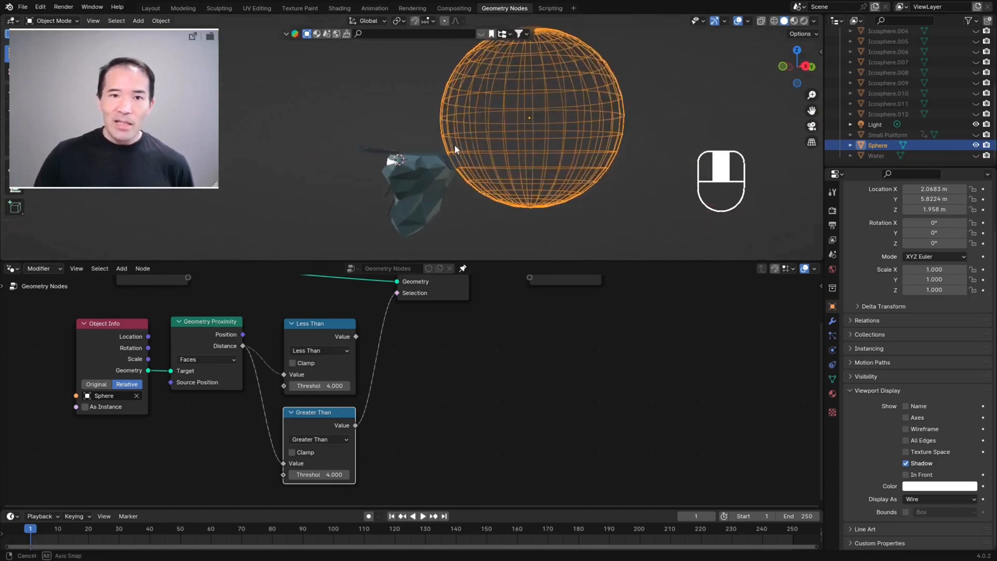
scroll(404, 147, "down", 2)
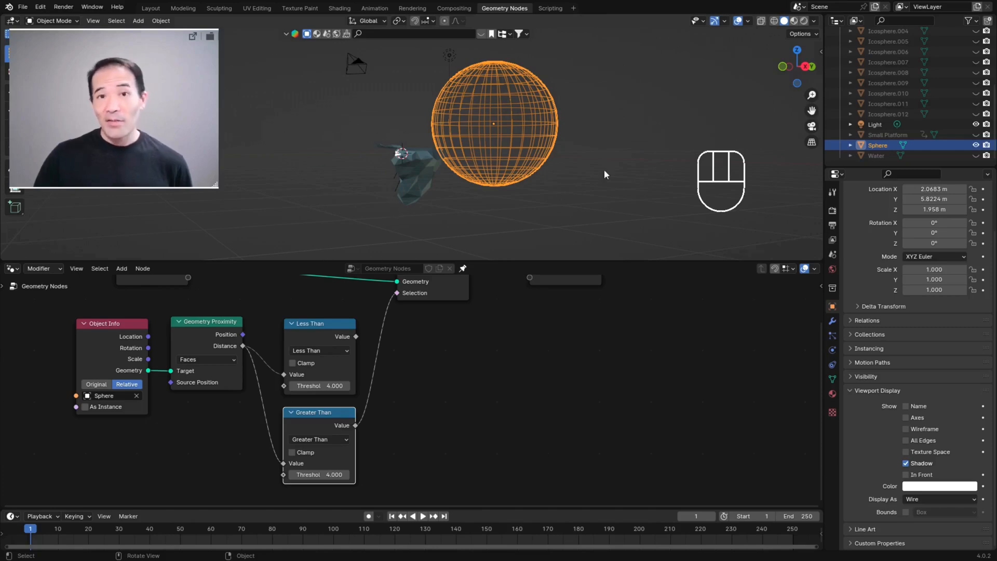
Step: Move the sphere beside the iceberg to test Greater Than, and reconnect the Less Than node's Value to Delete Geometry's Selection
key("g")
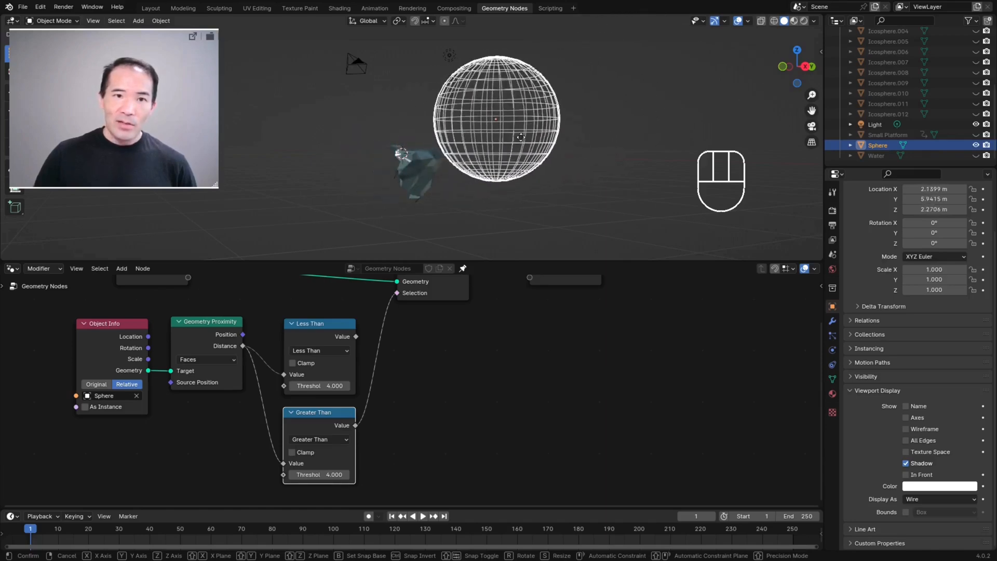
left_click(479, 154)
middle_click_drag(372, 363, 351, 425)
left_click_drag(335, 399, 375, 355)
Step: Move the sphere to about X 1.84 m, Y 5.40 m, Z 2.37 m to test the Less Than selection
key("g")
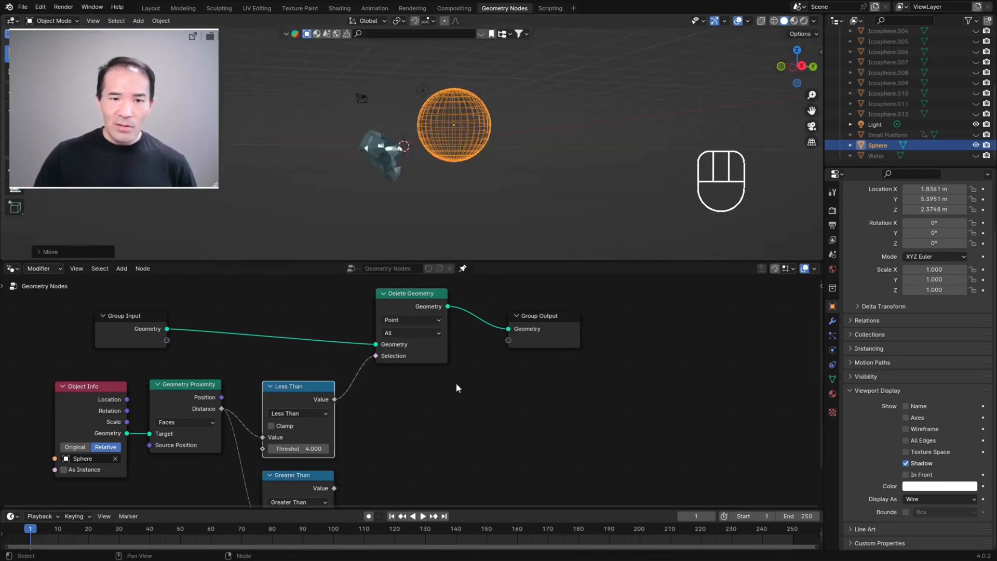
middle_click_drag(453, 387, 392, 373)
left_click_drag(272, 473, 297, 353)
left_click_drag(321, 343, 320, 342)
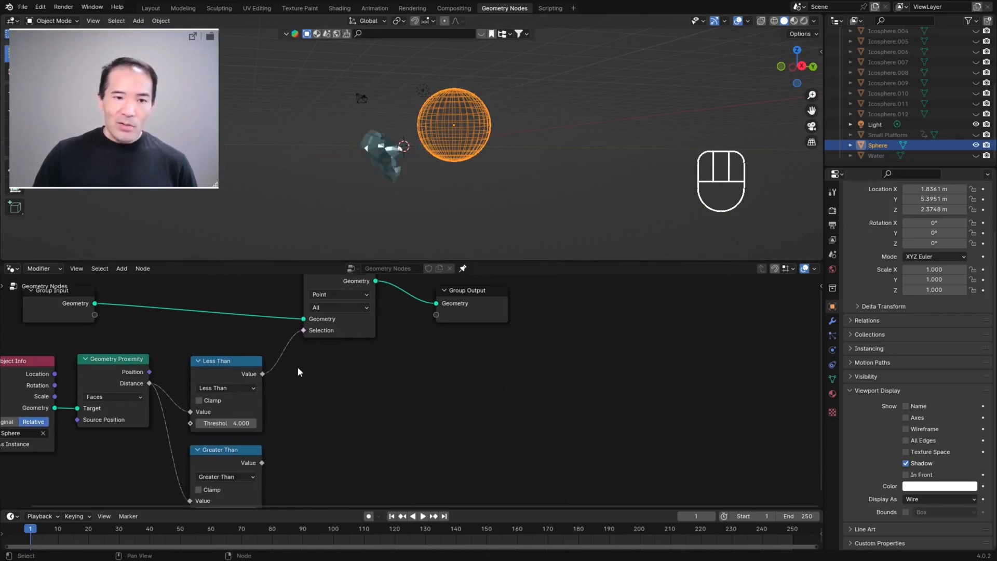
Step: Add a Boolean Math node beside the Less Than node and set its operation to Or
middle_click_drag(316, 391, 381, 387)
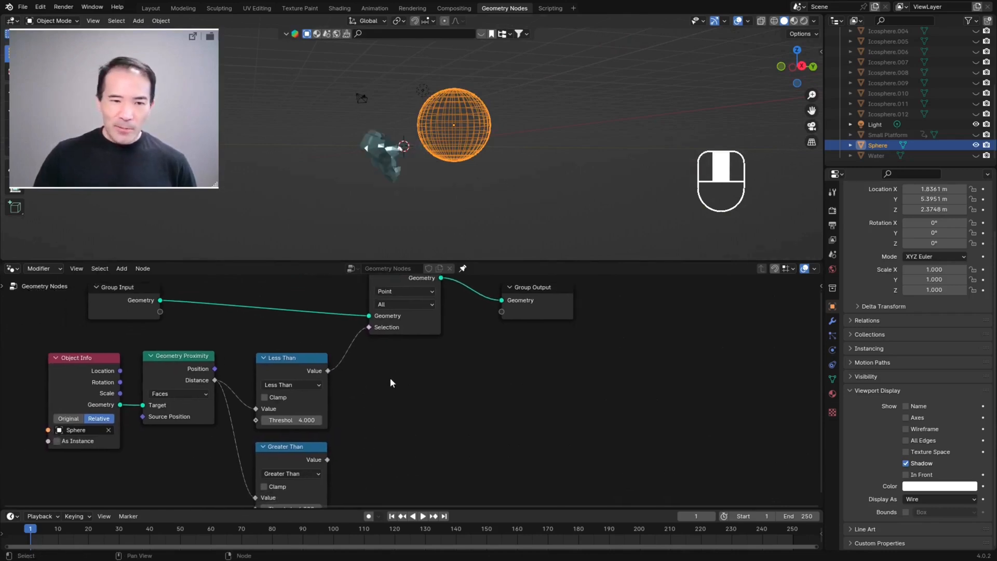
middle_click_drag(299, 450, 246, 408)
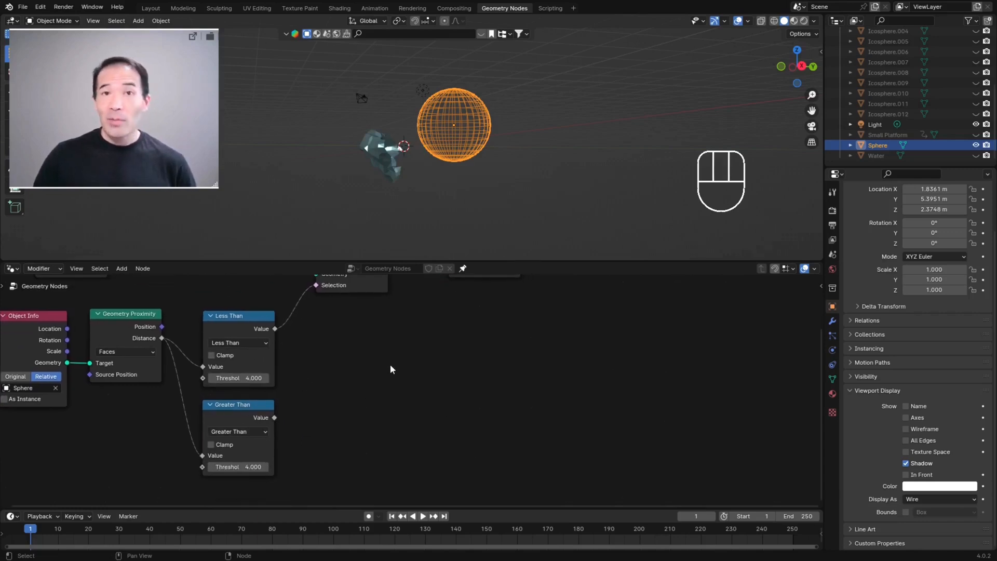
key("ctrl+alt+space")
key("shift+a")
left_click(427, 345)
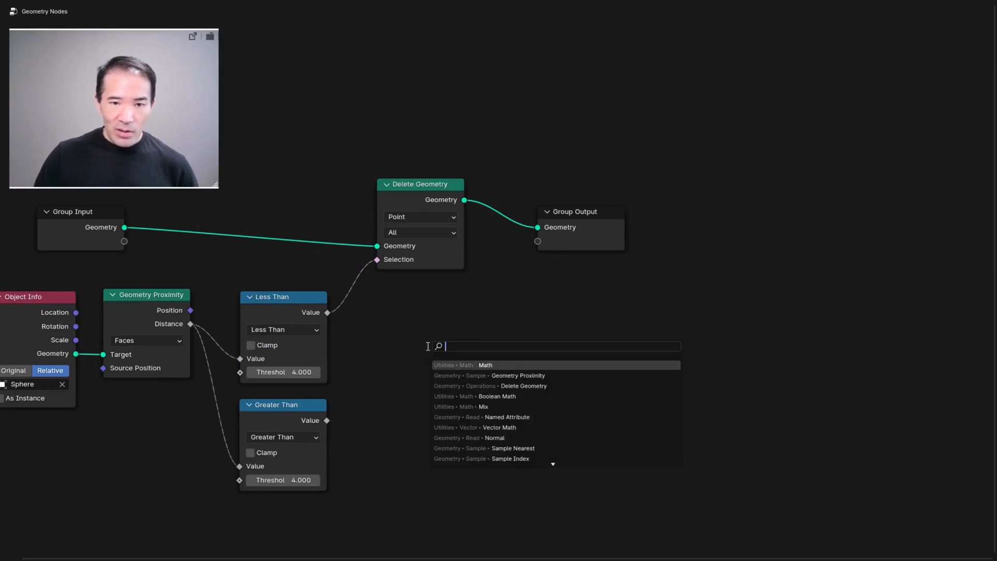
type("boo")
key("Return")
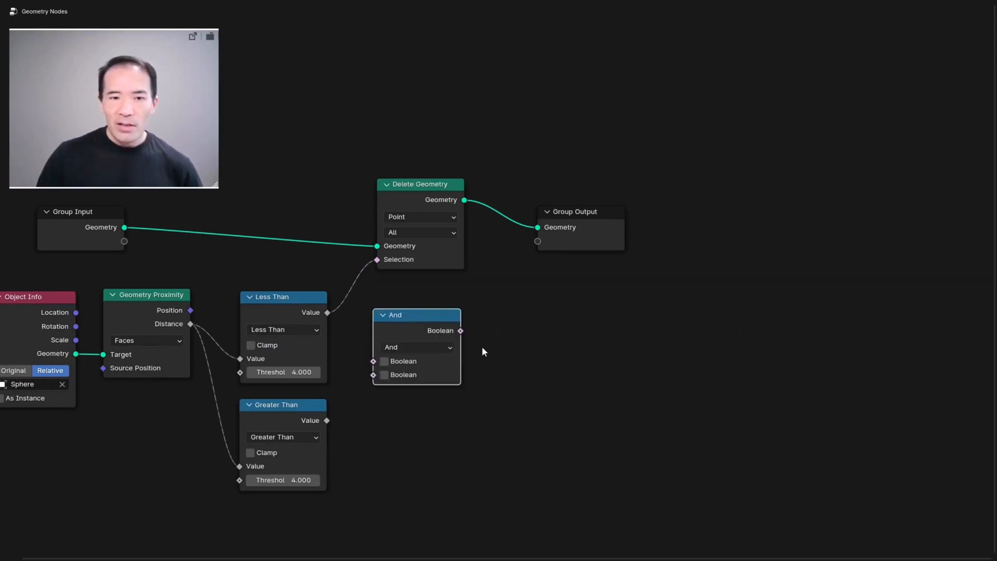
scroll(469, 346, "up", 2)
left_click(425, 357)
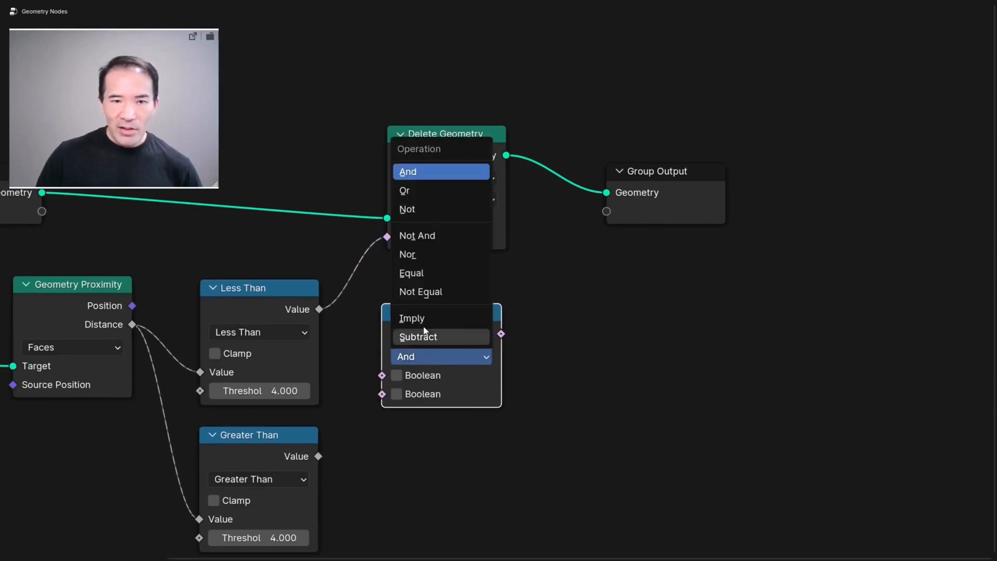
left_click(419, 189)
Step: Insert the Or node between Less Than and Delete Geometry, and connect Greater Than's Value to its second Boolean input
key("ctrl+alt+space")
left_click_drag(459, 382, 467, 360)
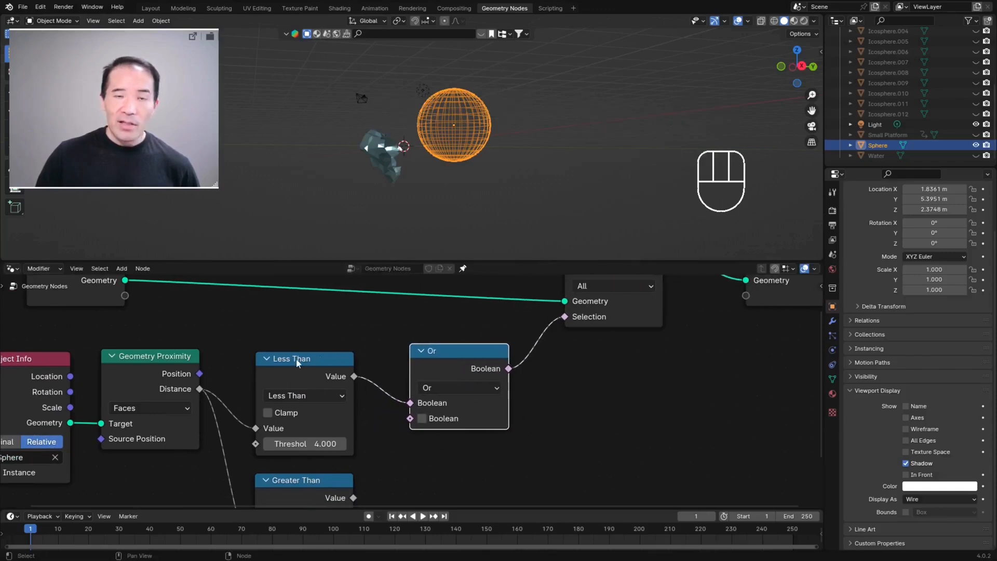
middle_click_drag(510, 444, 441, 410)
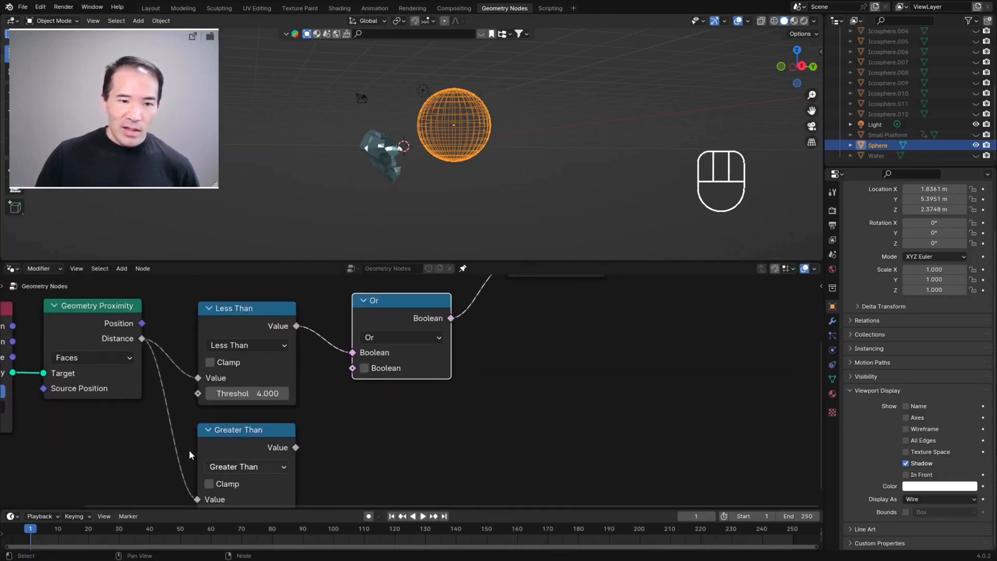
left_click_drag(295, 447, 354, 368)
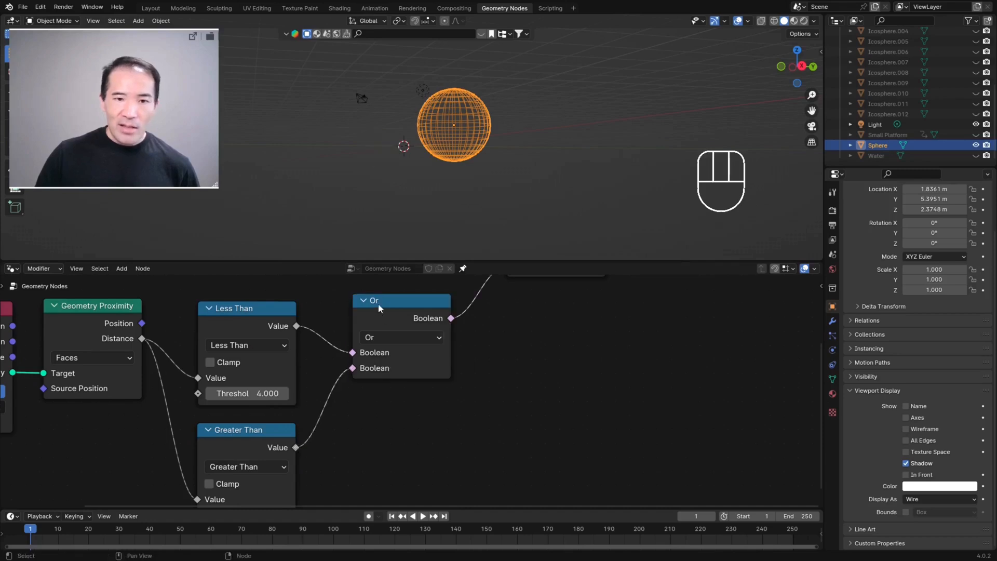
Step: Set the Greater Than node's threshold to 6.1, checking which part of the iceberg is kept
middle_click_drag(414, 450, 460, 446)
scroll(411, 384, "down", 2)
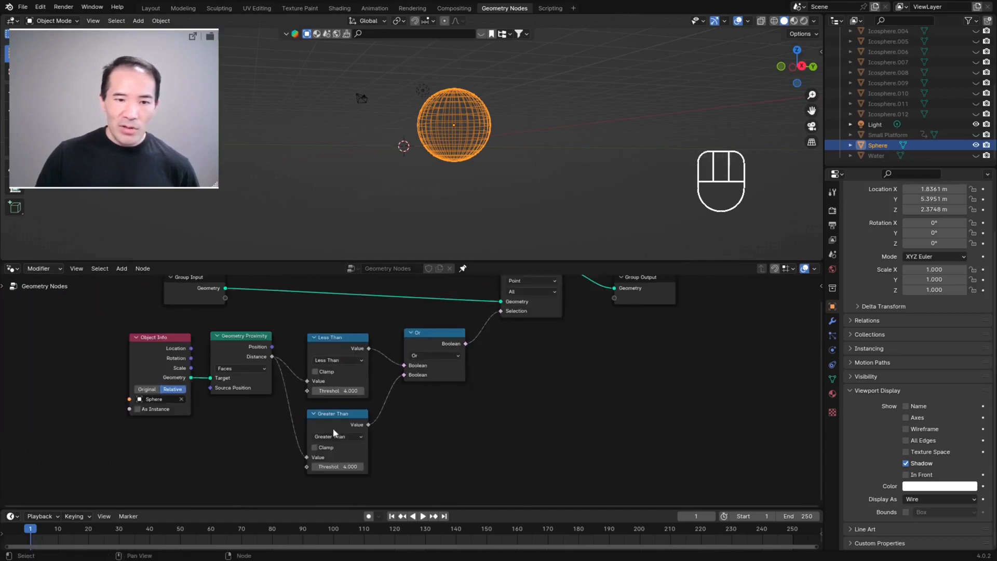
middle_click_drag(495, 350, 400, 410)
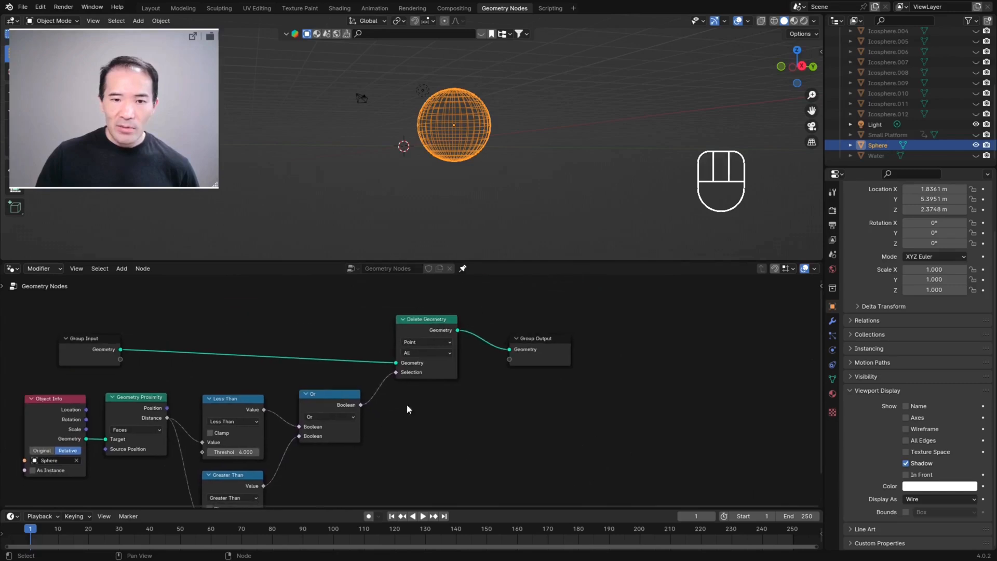
middle_click_drag(463, 198, 395, 157)
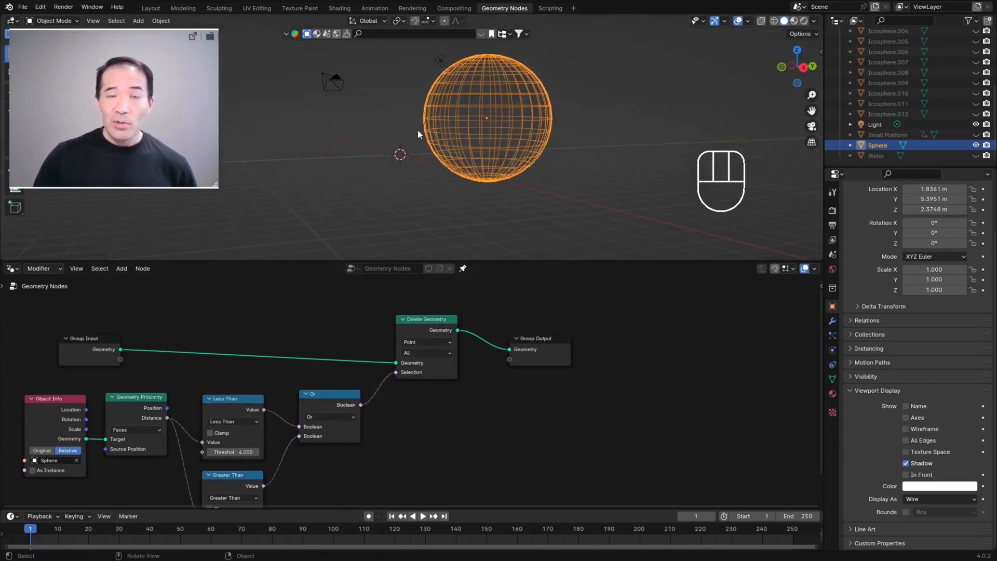
middle_click_drag(427, 438, 514, 321)
scroll(407, 361, "up", 2)
middle_click_drag(407, 361, 492, 363)
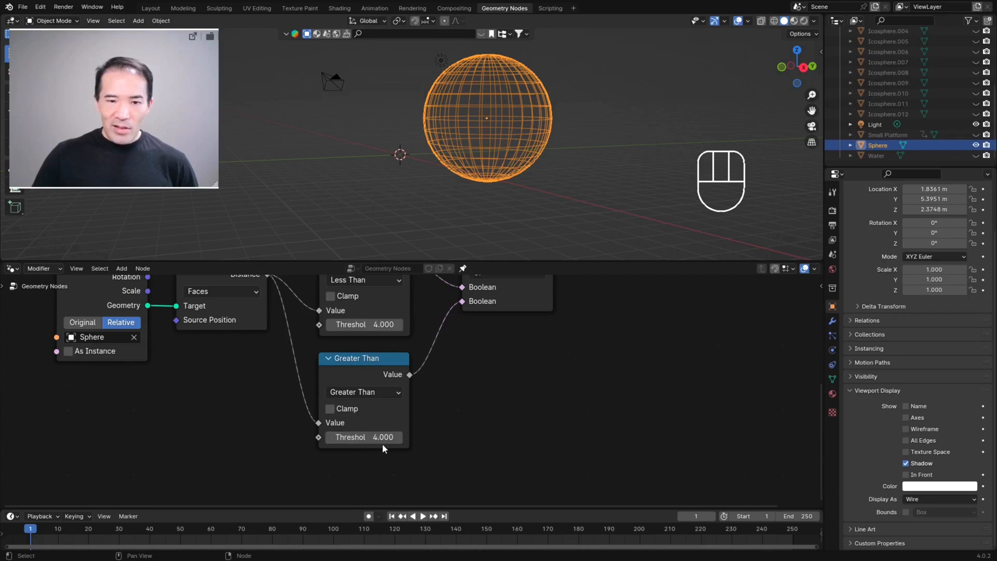
left_click_drag(379, 440, 410, 437)
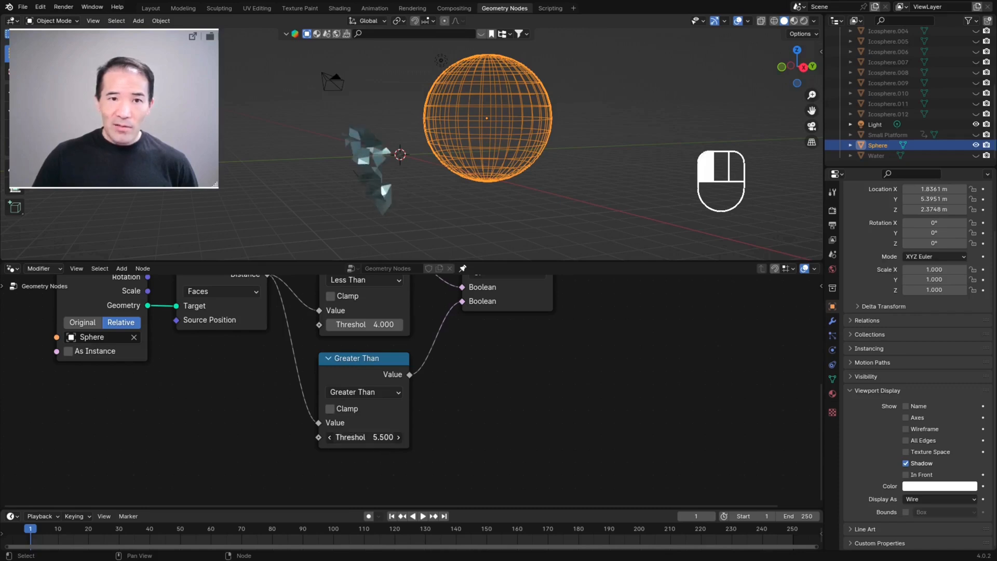
left_click_drag(416, 437, 426, 437)
middle_click_drag(366, 215, 357, 170)
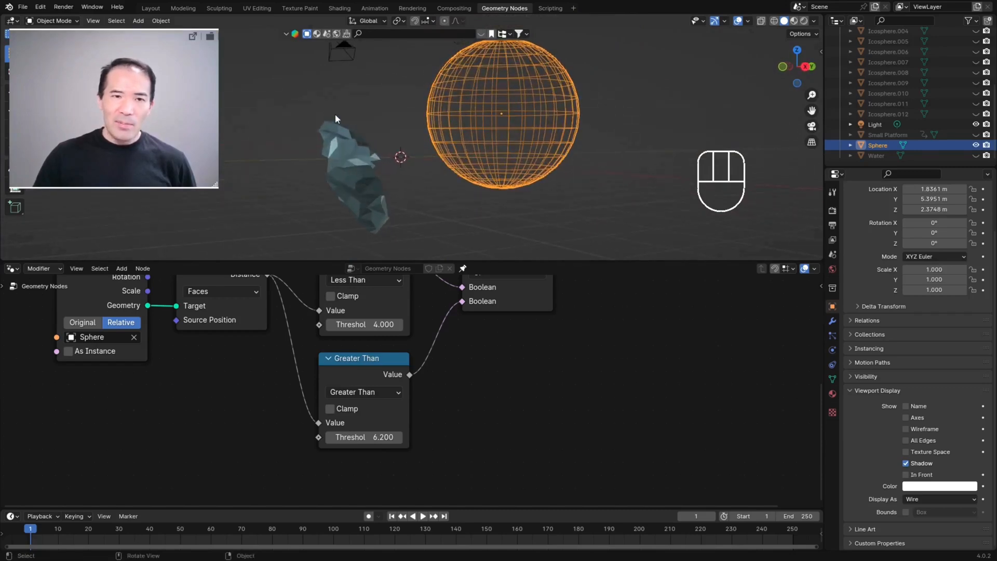
mouse_move(364, 436)
left_mouse_down()
mouse_move(395, 437)
mouse_move(359, 437)
left_mouse_up()
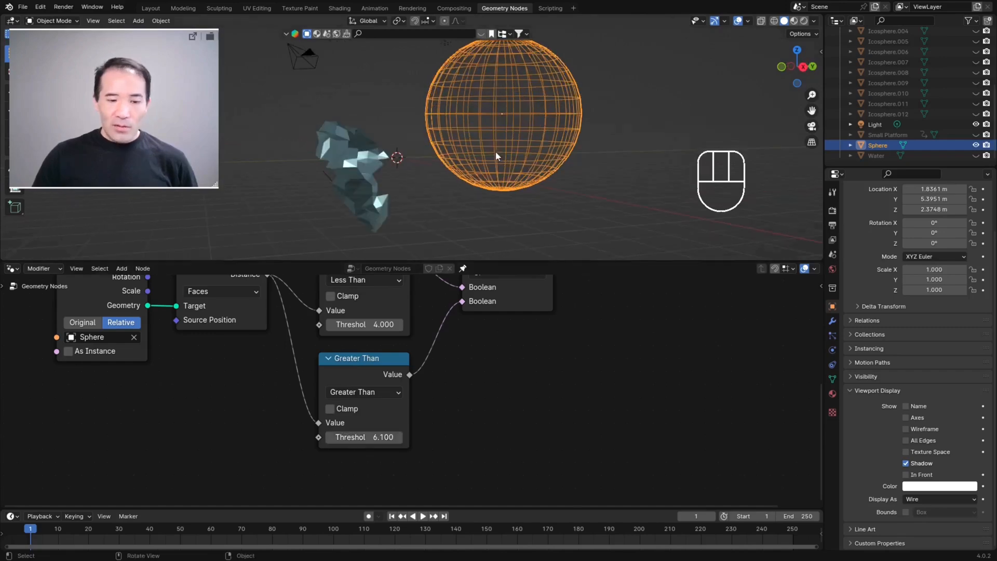
Step: Move the sphere farther out from the iceberg and inspect the remaining strip of geometry from several angles
key("g")
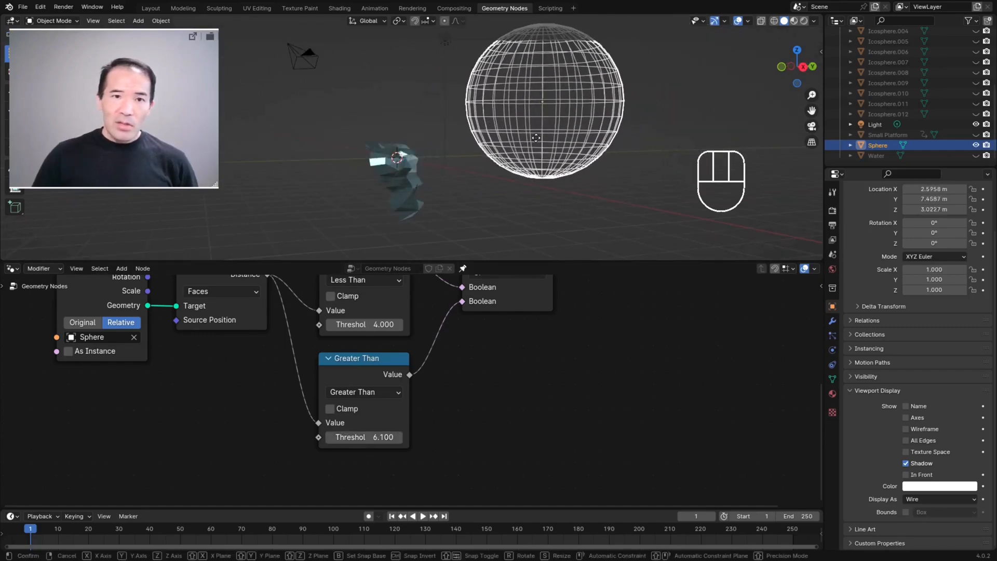
left_click(535, 148)
middle_click_drag(534, 148, 396, 193)
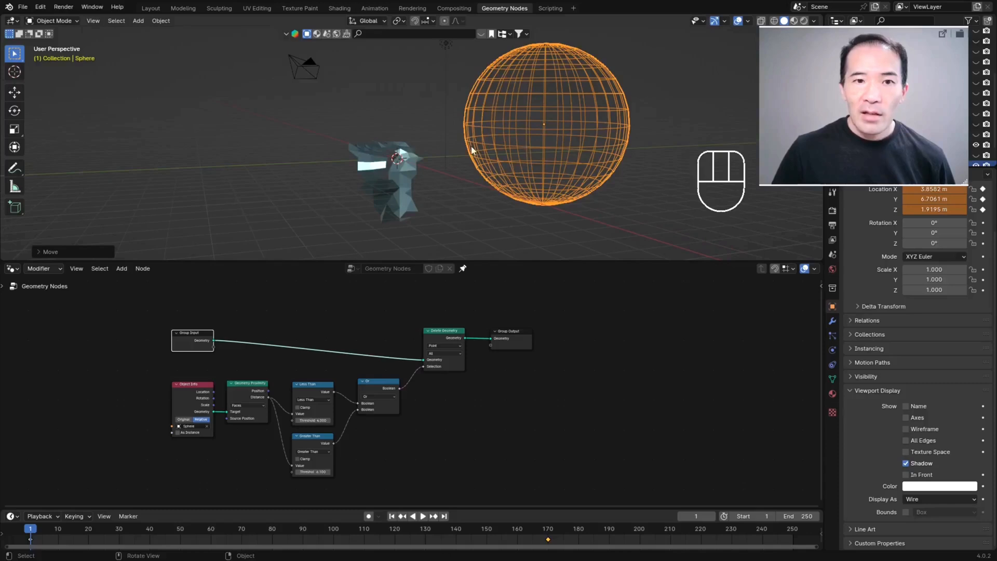
middle_click_drag(477, 140, 369, 160)
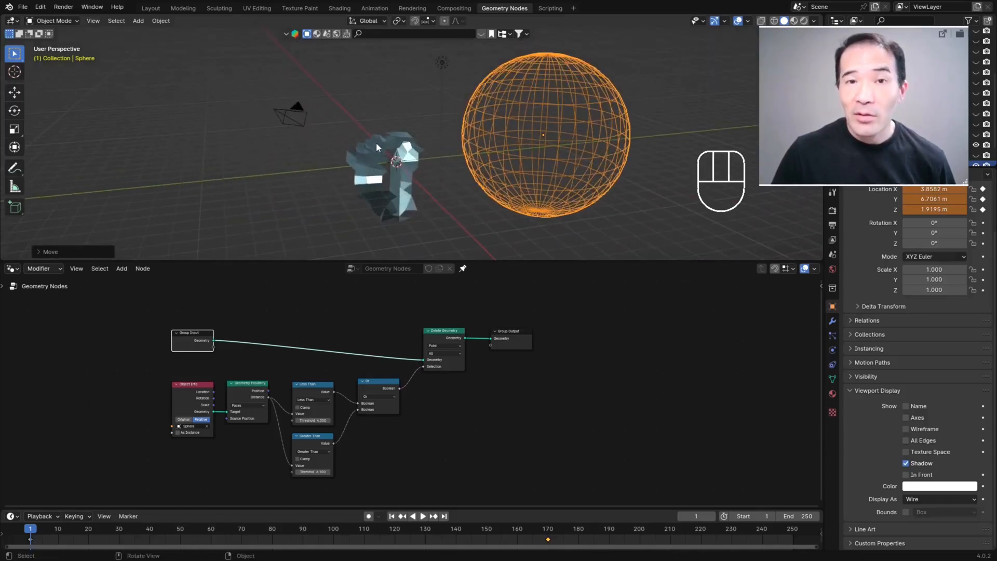
middle_click_drag(388, 211, 429, 168)
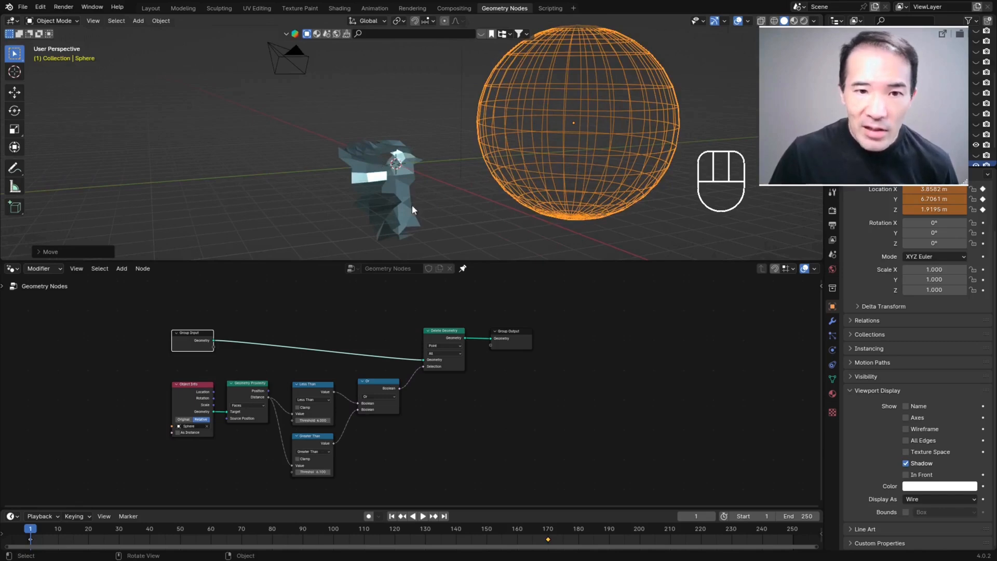
middle_click_drag(410, 206, 389, 194)
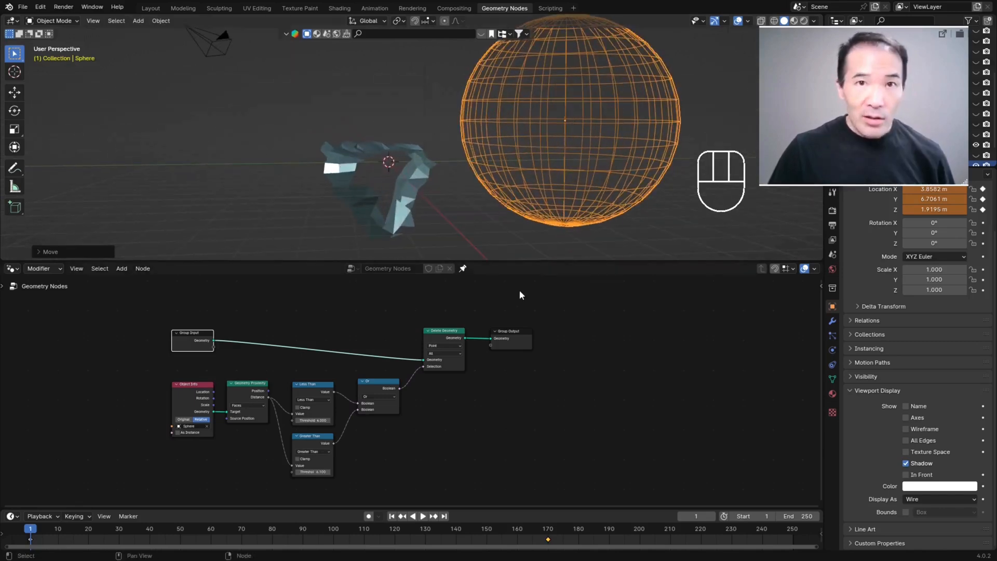
Step: Add a Distribute Points on Faces node and insert it between Delete Geometry and Group Output
key("ctrl+alt+space")
key("shift+a")
left_click(417, 190)
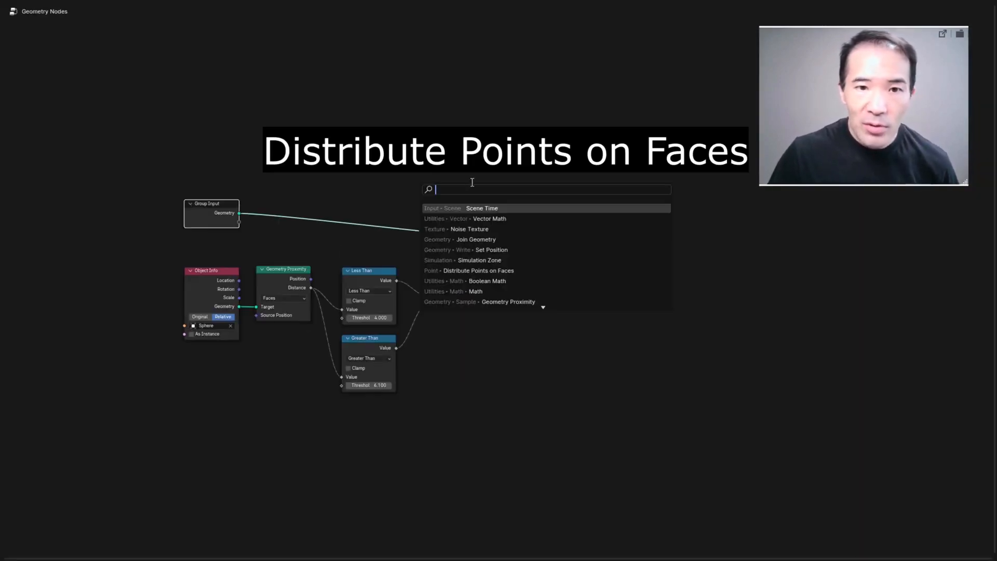
left_click_drag(448, 116, 437, 127)
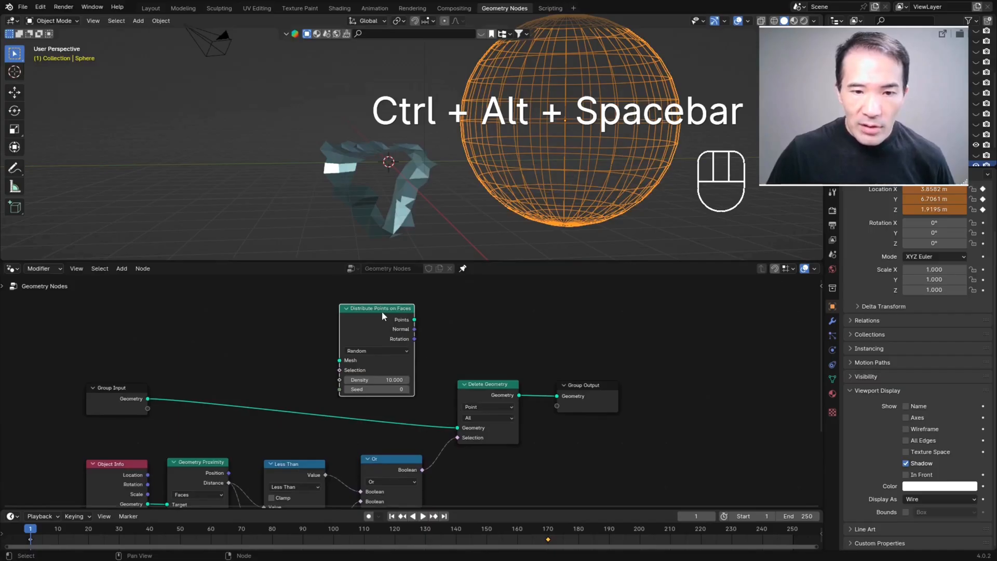
left_click_drag(382, 310, 567, 370)
Step: Examine the points distributed on the remaining strip of the iceberg from several angles and distances
middle_click_drag(358, 174, 384, 220)
scroll(384, 220, "up", 3)
middle_click_drag(329, 157, 289, 151)
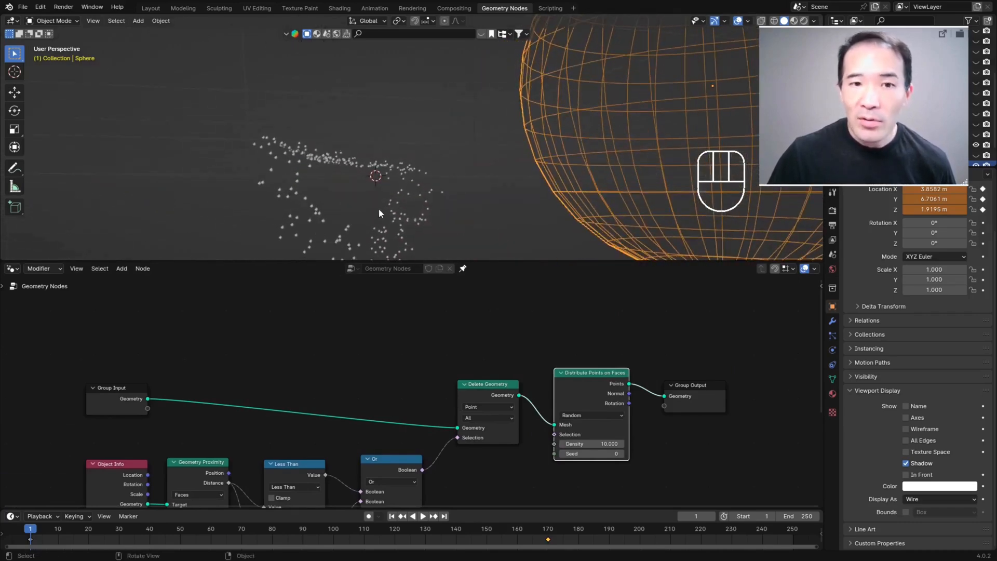
middle_click_drag(373, 218, 400, 183)
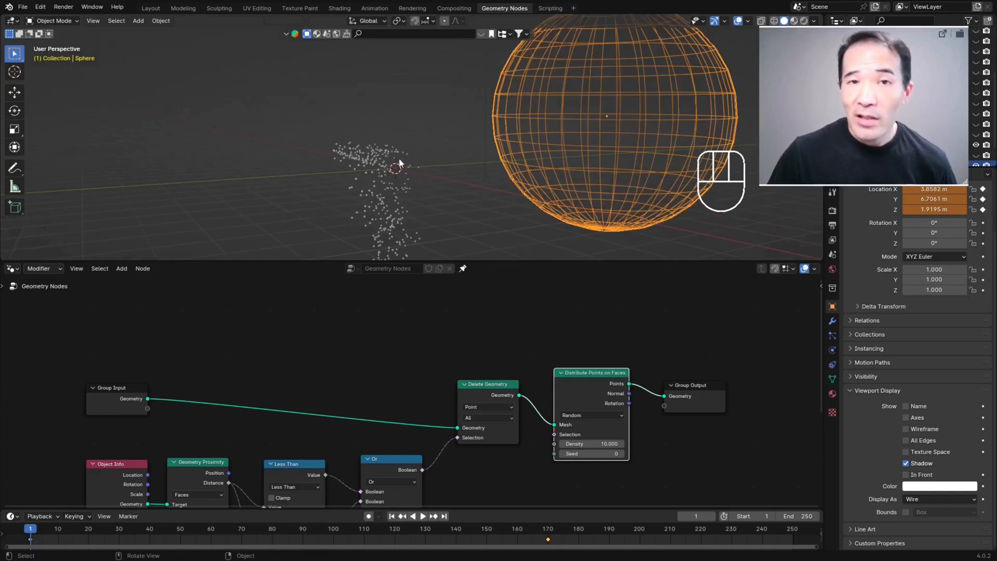
scroll(363, 165, "down", 2)
middle_click_drag(363, 165, 398, 192)
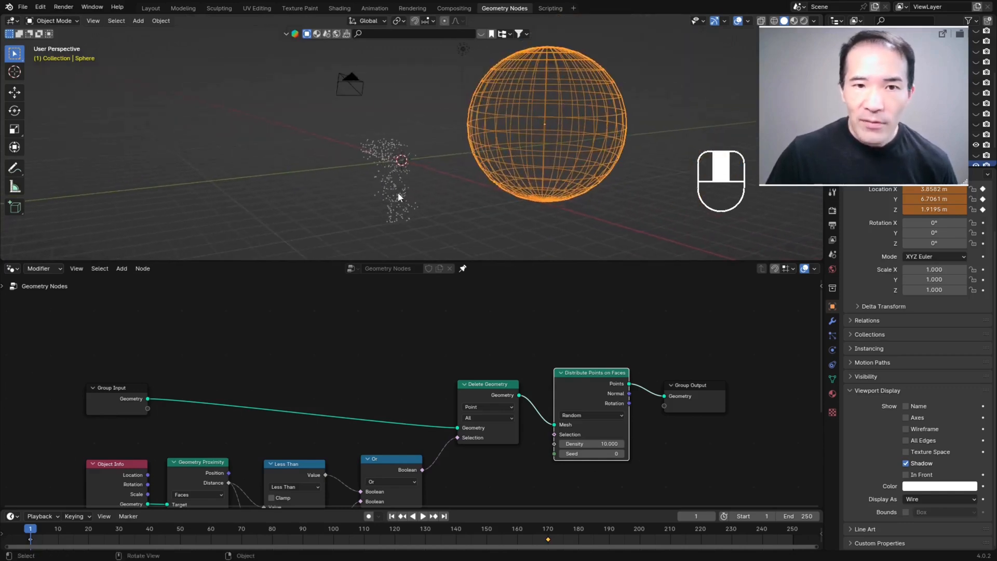
scroll(424, 190, "up", 3)
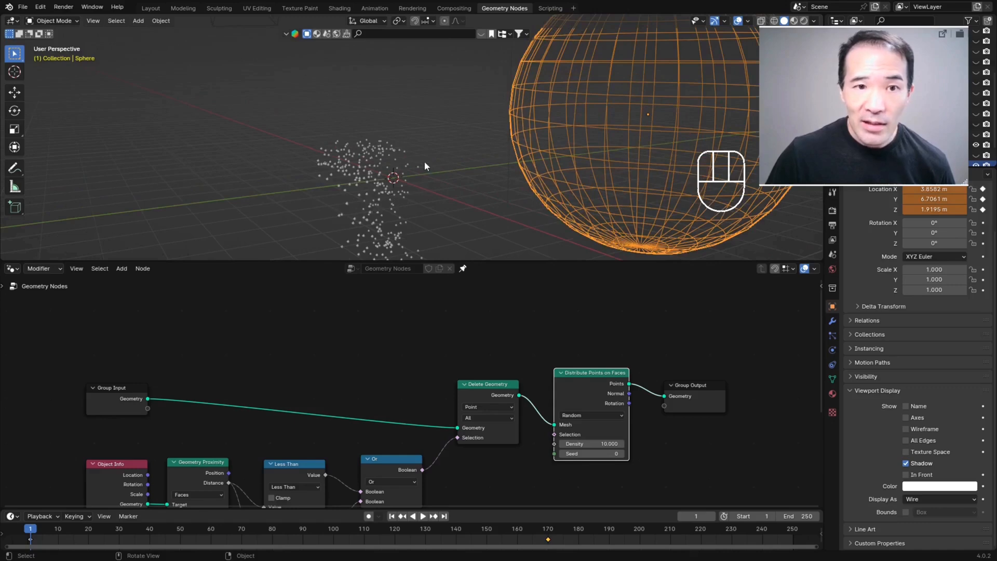
scroll(425, 160, "down", 2)
middle_click_drag(441, 176, 374, 136)
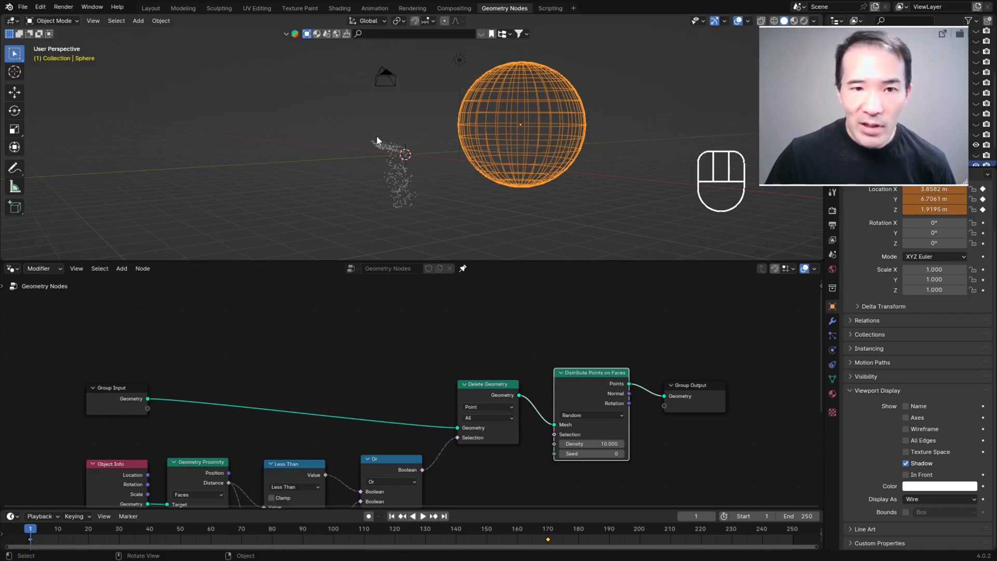
scroll(389, 187, "up", 2)
Step: Add a Join Geometry node and insert it between Distribute Points on Faces and Group Output
key("ctrl+alt+space")
key("shift+a")
left_click(447, 246)
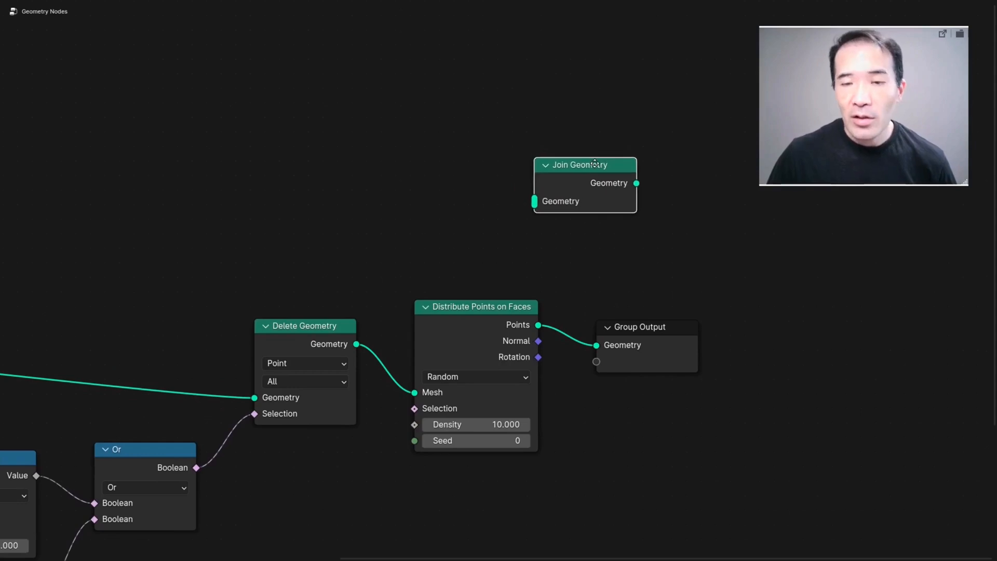
left_click_drag(595, 164, 657, 293)
key("ctrl+alt+space")
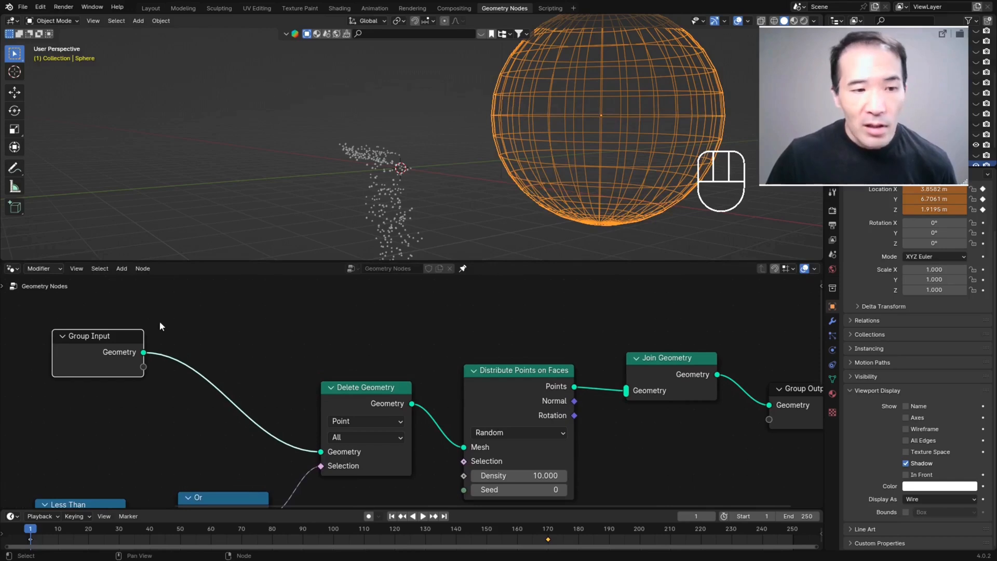
Step: Connect Group Input's Geometry to Join Geometry and inspect the iceberg mesh together with the distributed points
left_click_drag(144, 353, 625, 391)
scroll(421, 194, "down", 3)
scroll(395, 184, "up", 2)
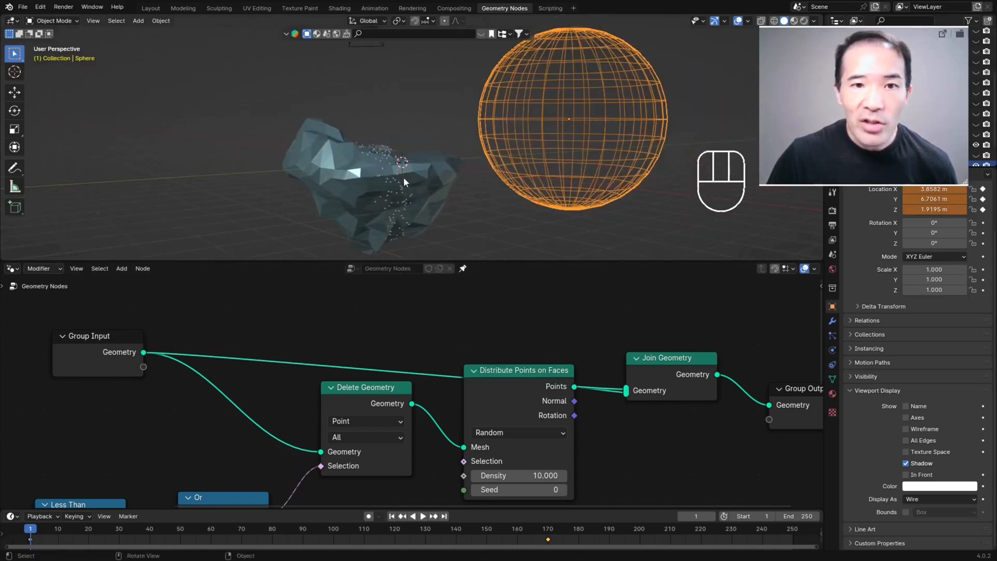
middle_click_drag(363, 145, 441, 162)
mouse_move(386, 210)
middle_mouse_down()
mouse_move(413, 203)
mouse_move(404, 210)
middle_mouse_up()
middle_click_drag(359, 166, 382, 192)
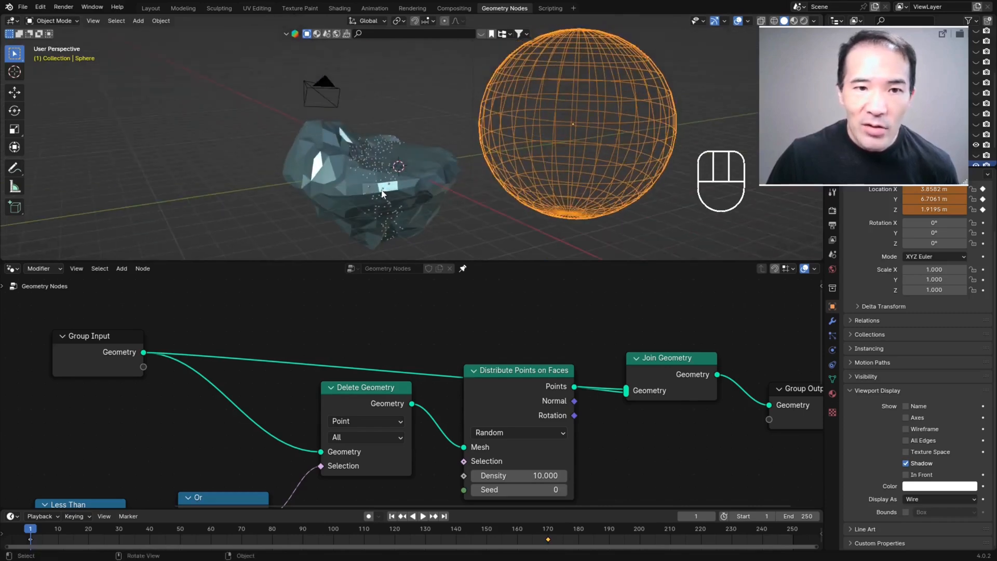
middle_click_drag(363, 126, 384, 242)
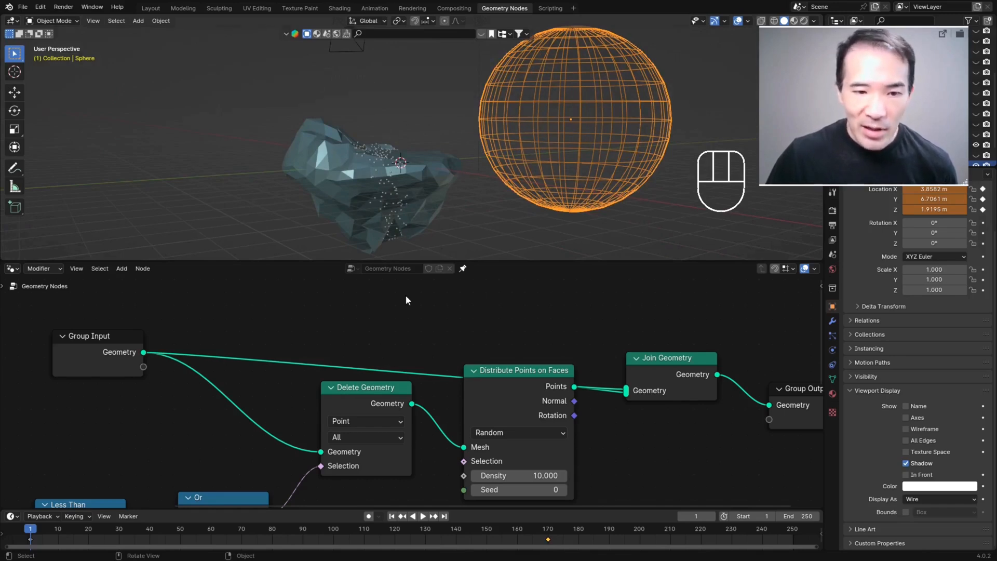
key("ctrl+alt+space")
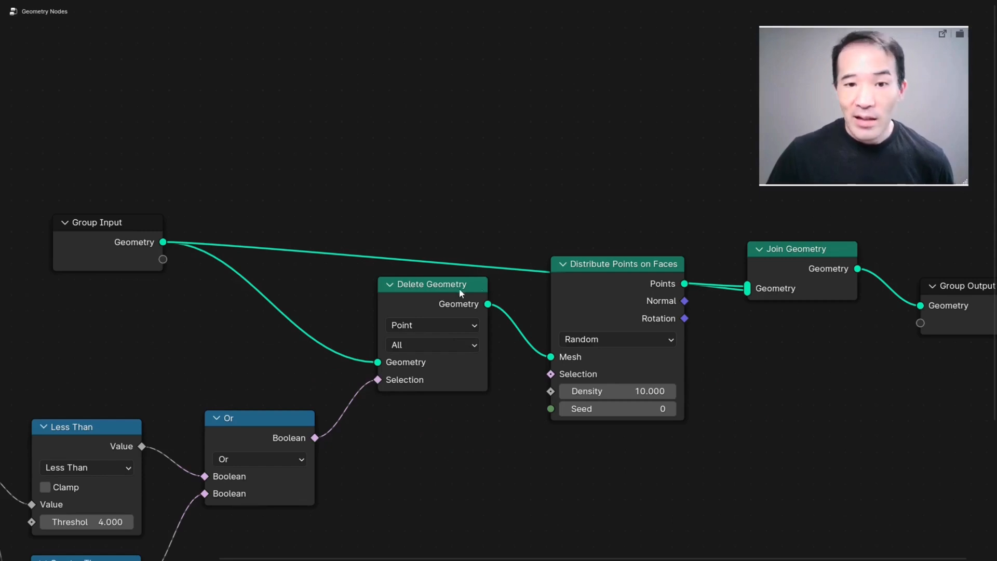
Step: Duplicate the Delete Geometry node and insert the copy between Group Input and Join Geometry
left_click(425, 296)
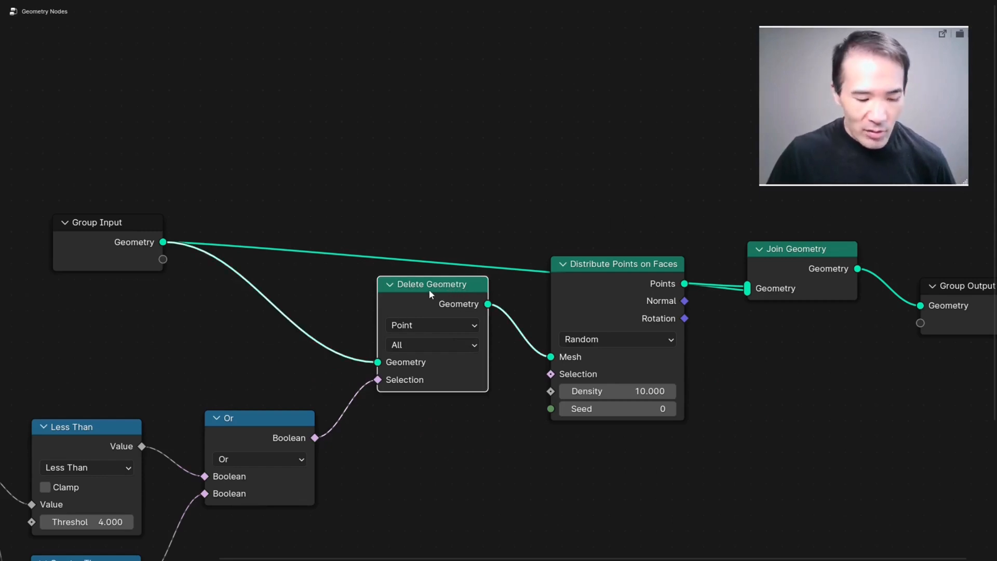
key("shift+d")
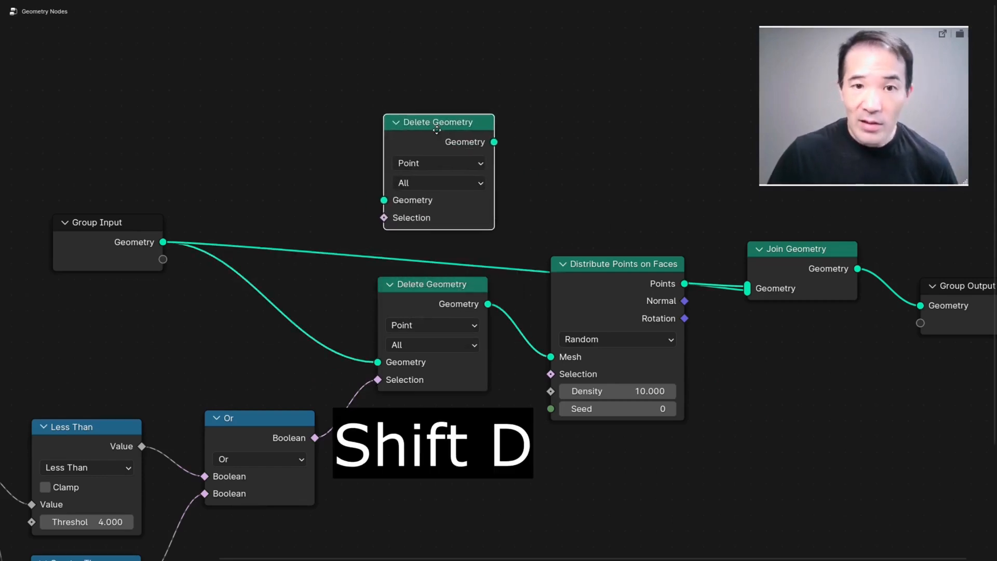
key("ctrl+alt+space")
left_click_drag(404, 300, 390, 325)
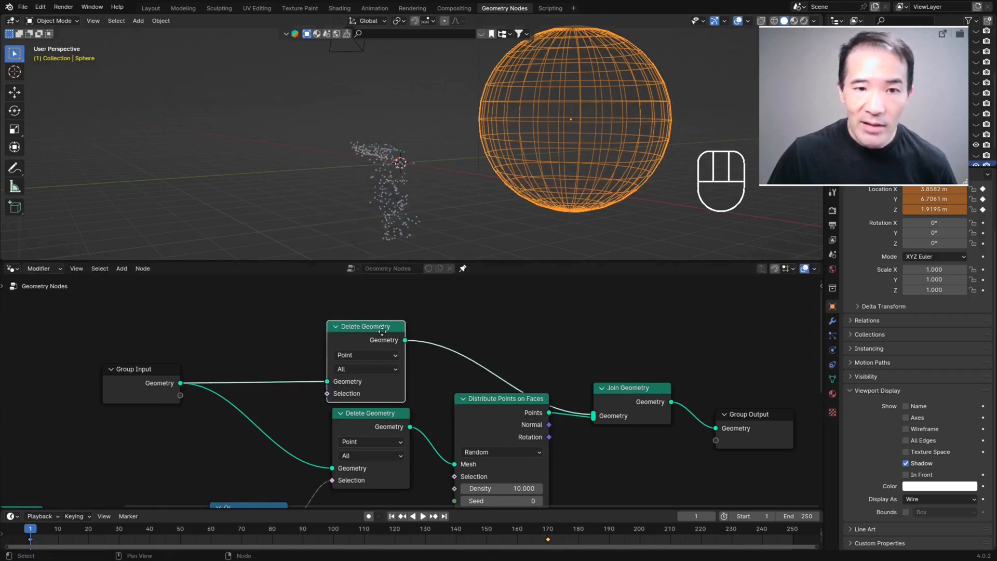
middle_click_drag(389, 325, 382, 310)
middle_click_drag(395, 154, 399, 156)
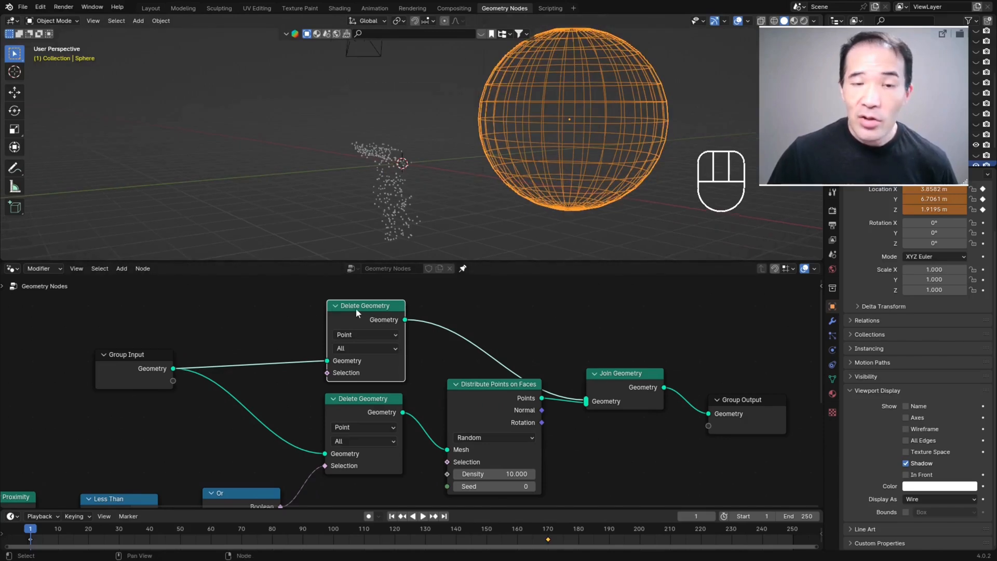
Step: Connect the Less Than node's Value to the Selection of the duplicated Delete Geometry node
middle_click_drag(451, 212, 456, 179)
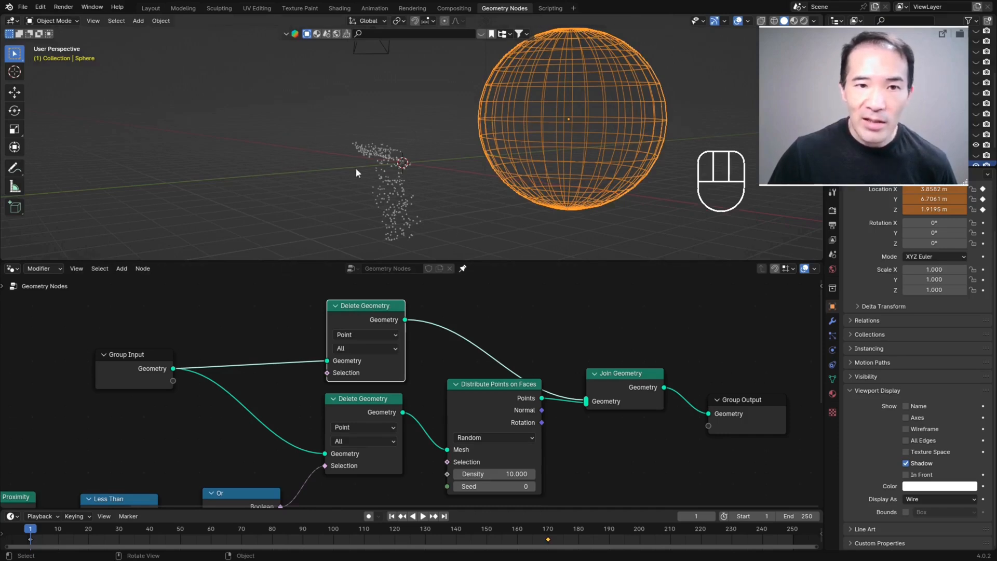
scroll(390, 477, "down", 3)
middle_click_drag(252, 433, 330, 405)
scroll(251, 436, "up", 2)
left_click_drag(274, 438, 430, 334)
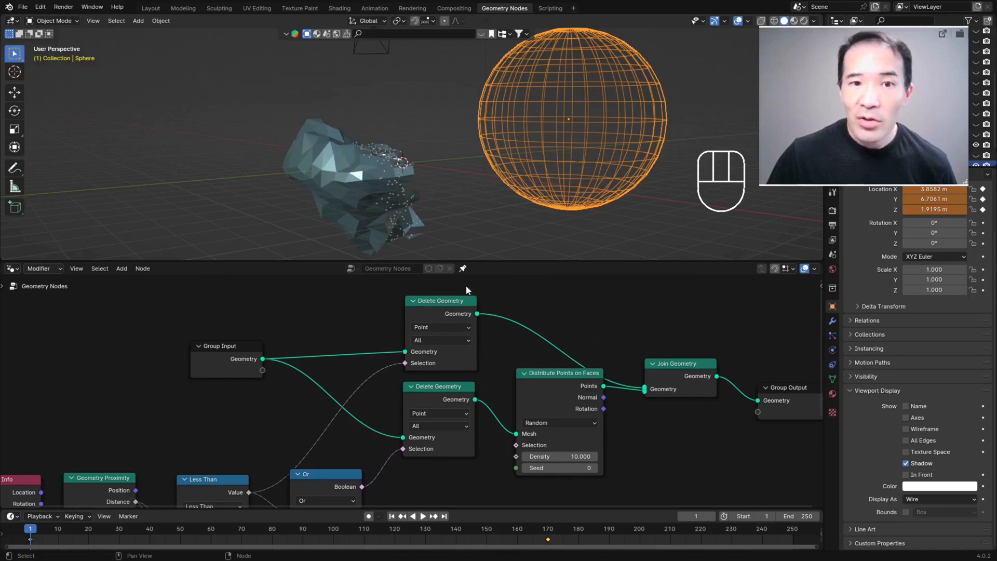
Step: Move the helper sphere toward and away from the iceberg to test how the mesh and points react
middle_click_drag(411, 245, 314, 126)
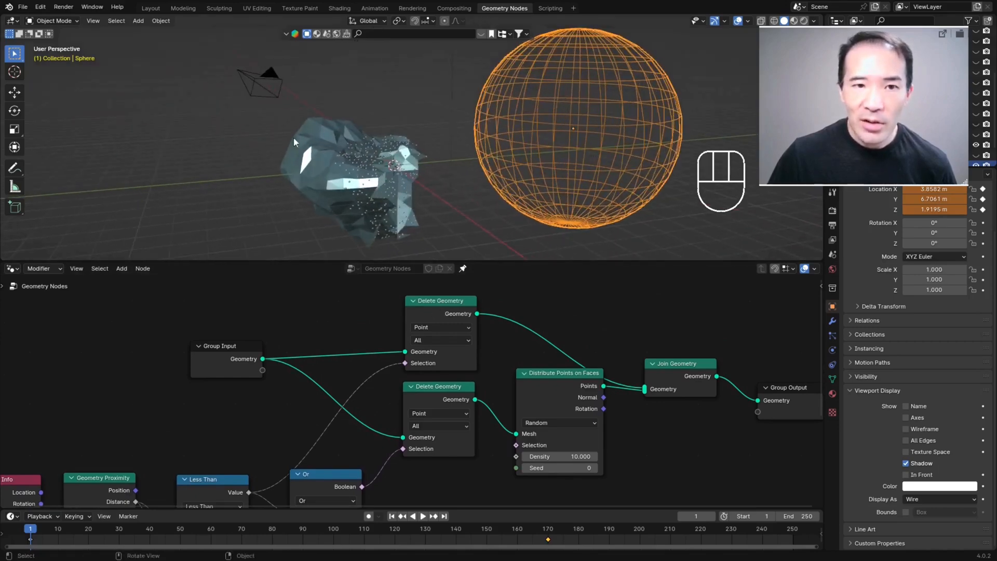
middle_click_drag(371, 154, 499, 187)
key("g")
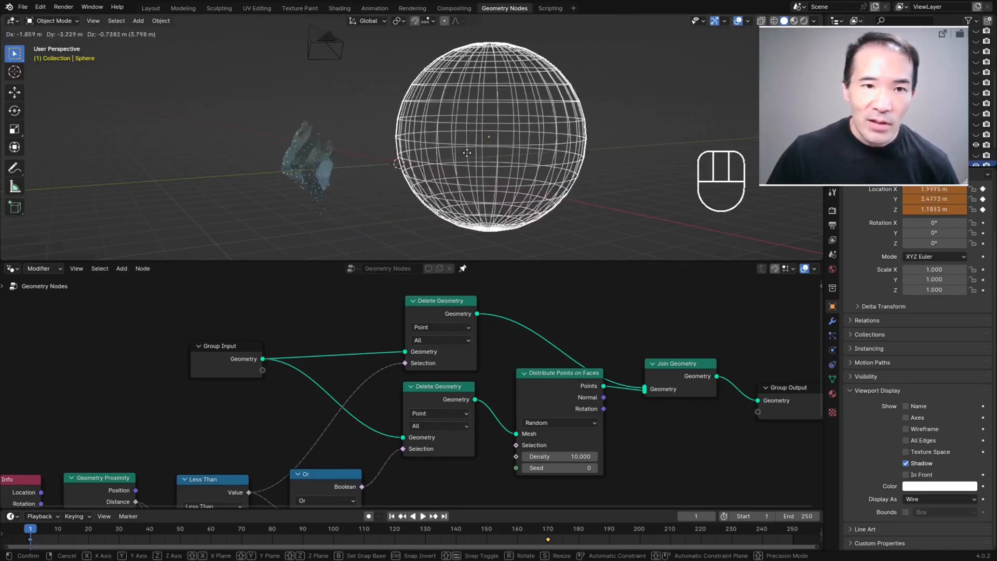
left_click(586, 134)
key("g")
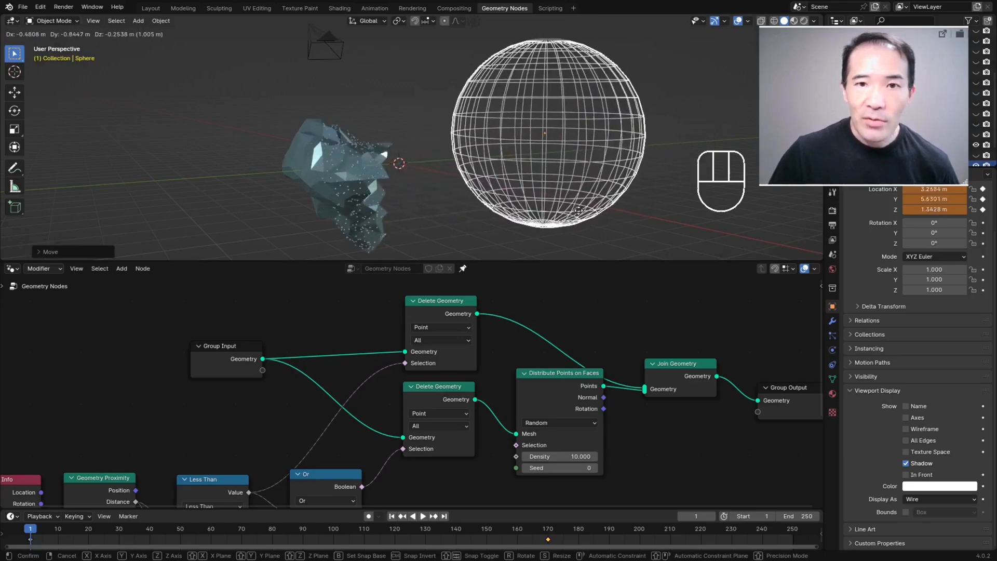
left_click(612, 212)
key("ctrl+alt+space")
key("g")
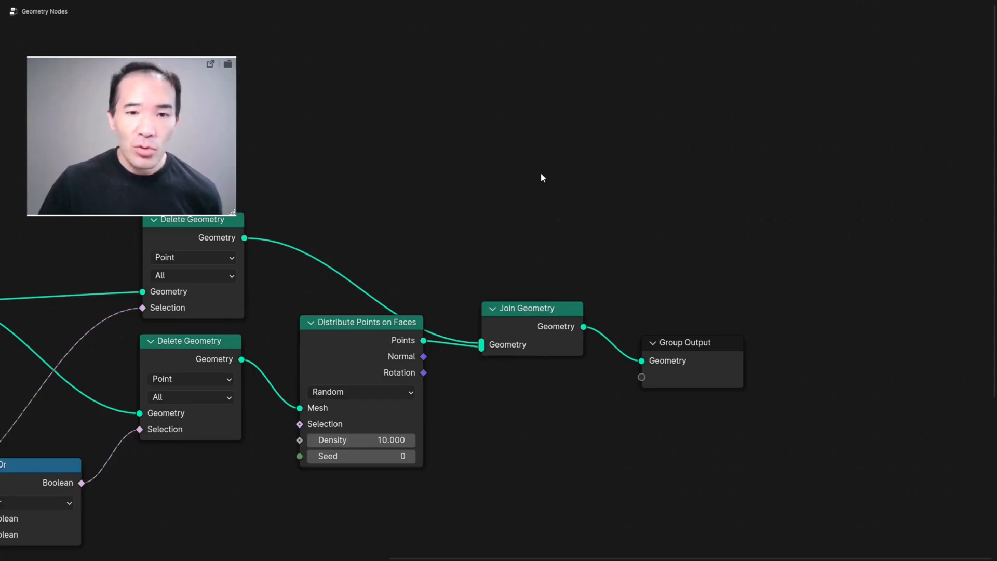
Step: Add a Simulation Zone in the empty area above the Join Geometry node
key("shift+a")
left_click(490, 183)
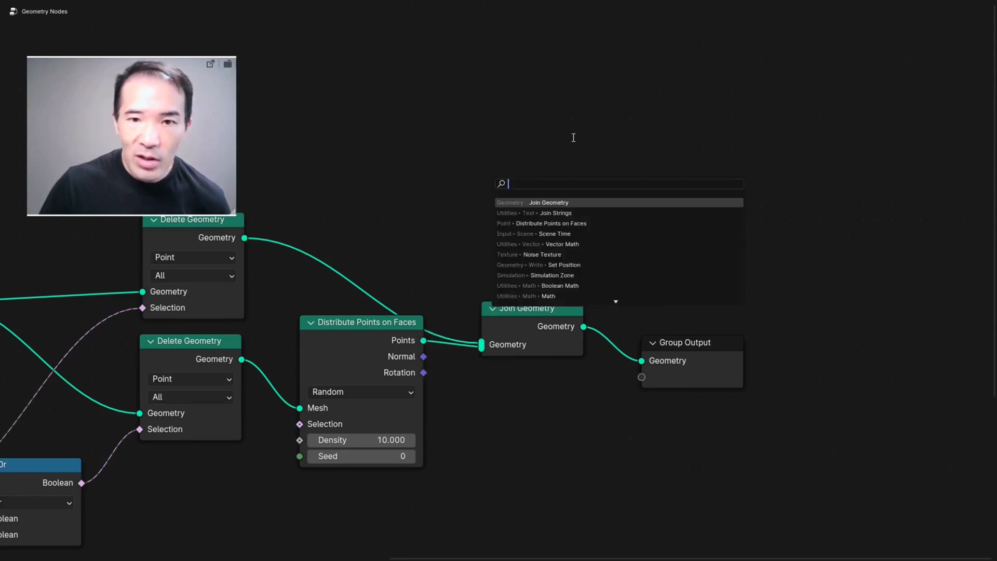
type("sim")
key("Return")
left_click(547, 144)
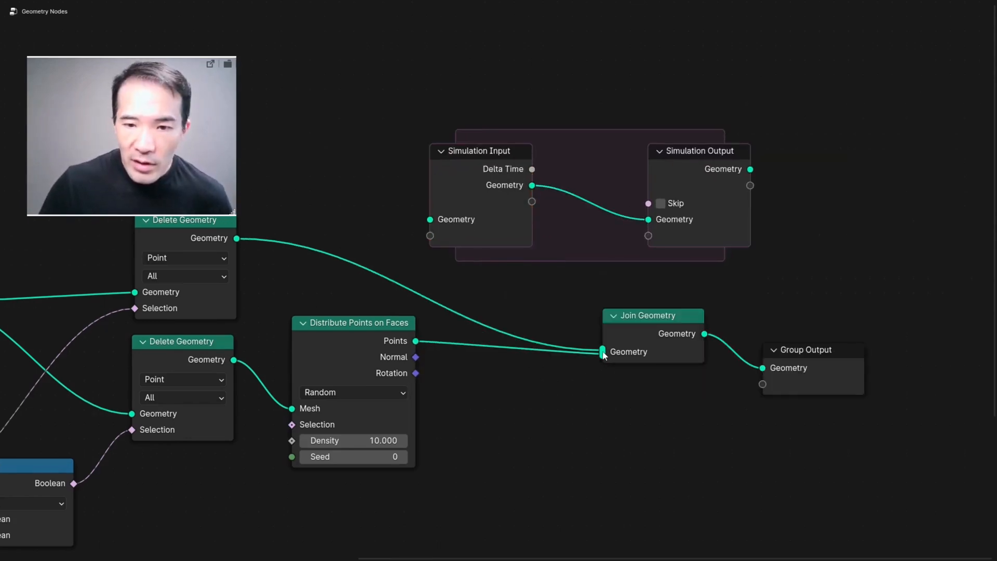
Step: Route the Points of Distribute Points on Faces through Simulation Input and Simulation Output into Join Geometry
left_click_drag(602, 352, 456, 372)
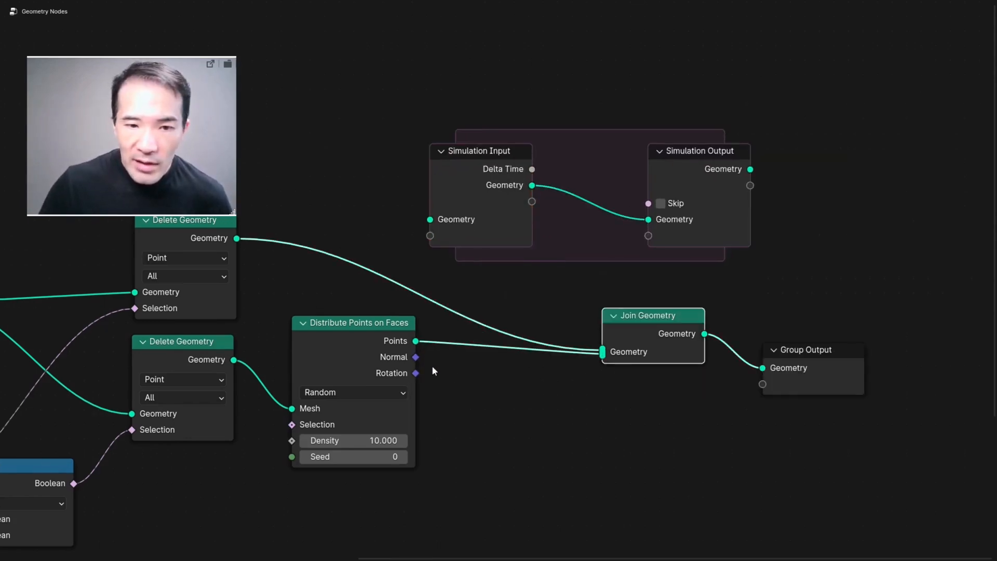
left_click_drag(416, 341, 478, 355)
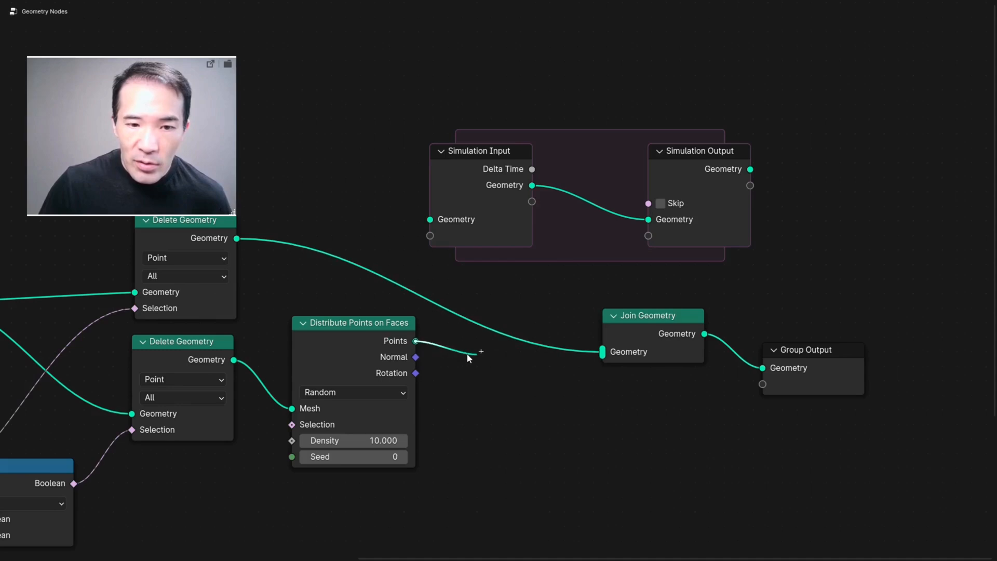
left_click_drag(428, 309, 426, 220)
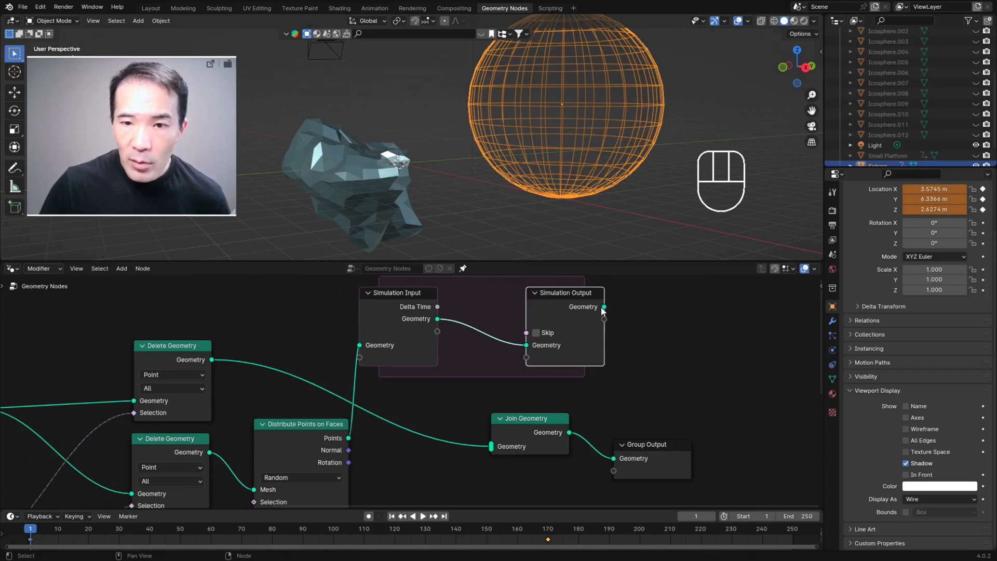
left_click_drag(749, 169, 754, 171)
left_click_drag(606, 307, 485, 450)
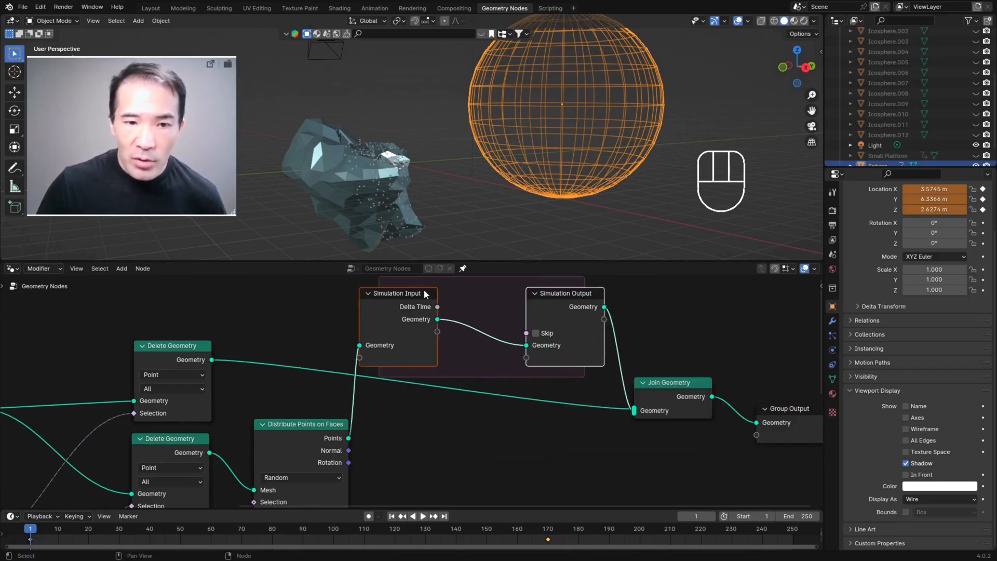
Step: Arrange the simulation zone in line between Distribute Points on Faces and Join Geometry
left_click_drag(548, 303, 571, 447)
middle_click_drag(592, 460, 532, 359)
scroll(600, 409, "down", 2)
middle_click_drag(624, 406, 679, 413)
scroll(535, 358, "up", 8)
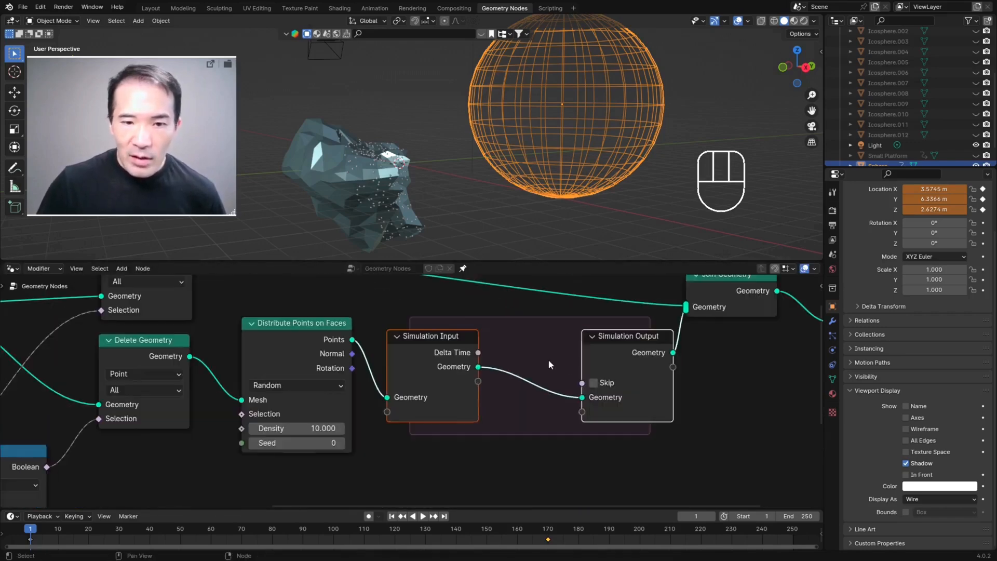
middle_click_drag(587, 334, 517, 342)
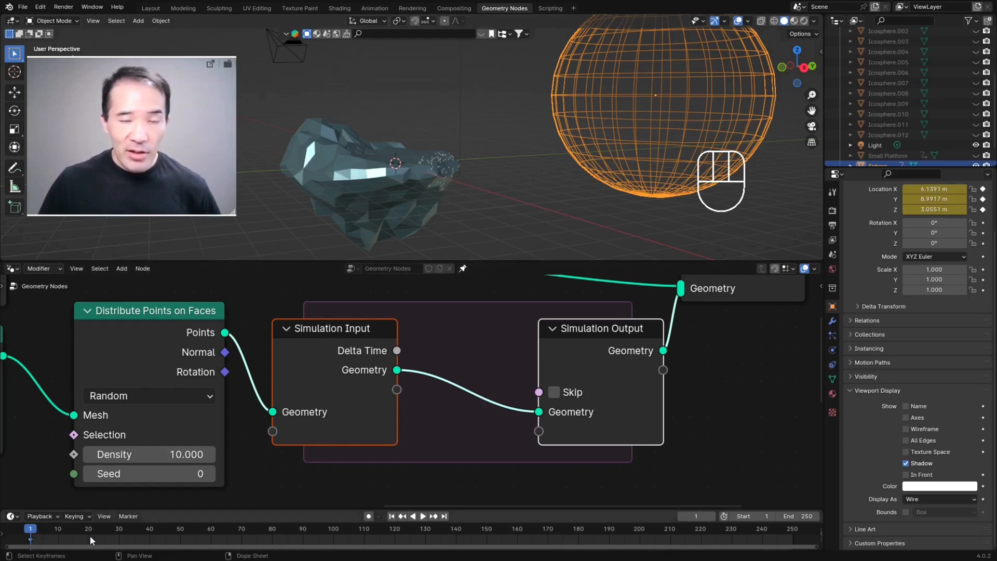
Step: Add a Set Position node and insert it between Simulation Input and Simulation Output
scroll(505, 191, "up", 4)
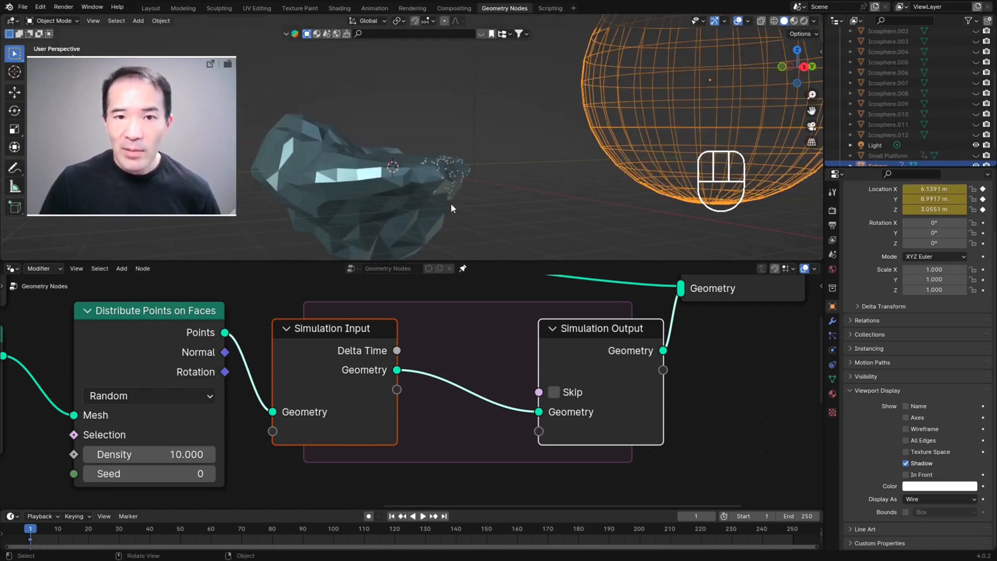
scroll(469, 348, "down", 1)
key("ctrl+alt+space")
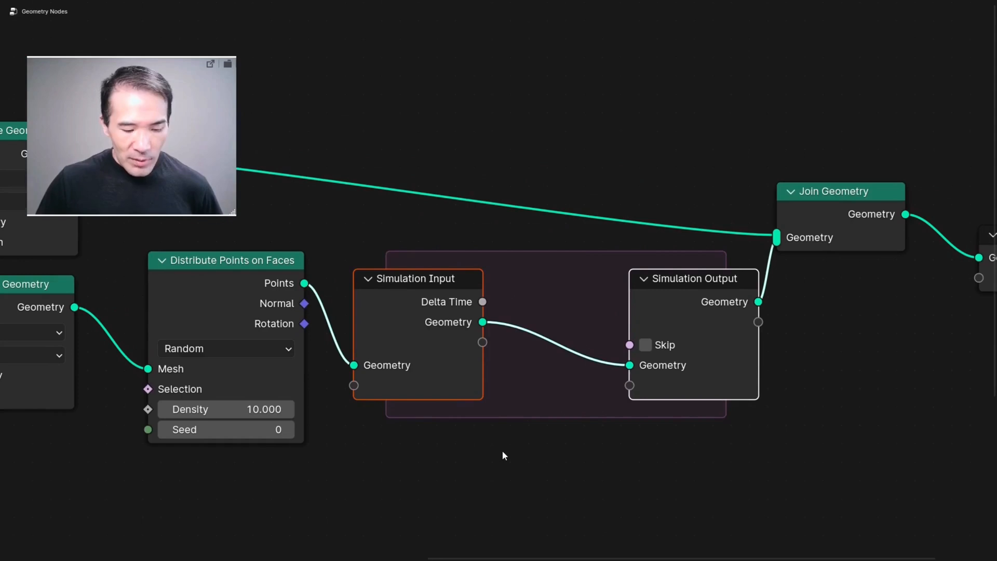
key("shift+a")
left_click(468, 346)
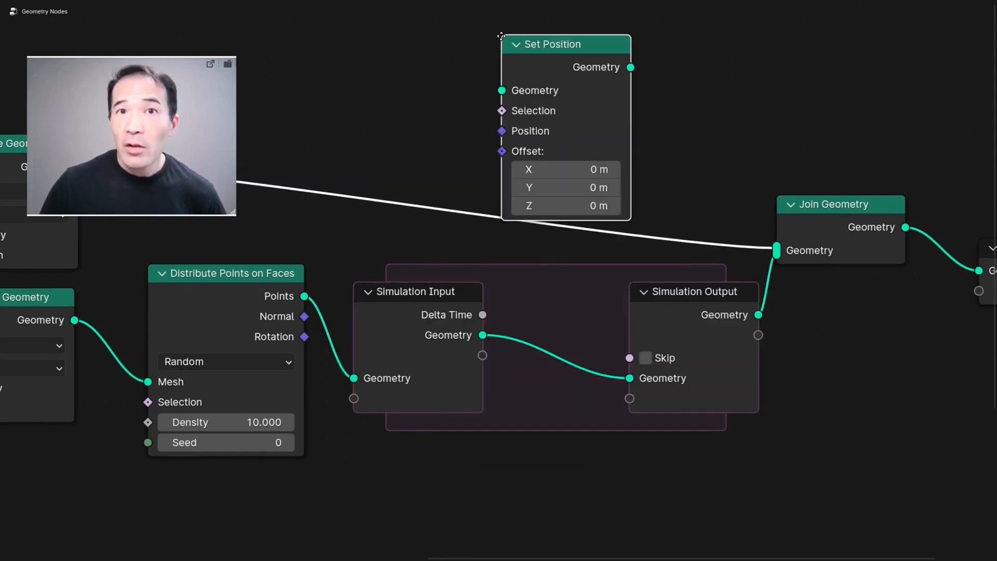
key("ctrl+alt+space")
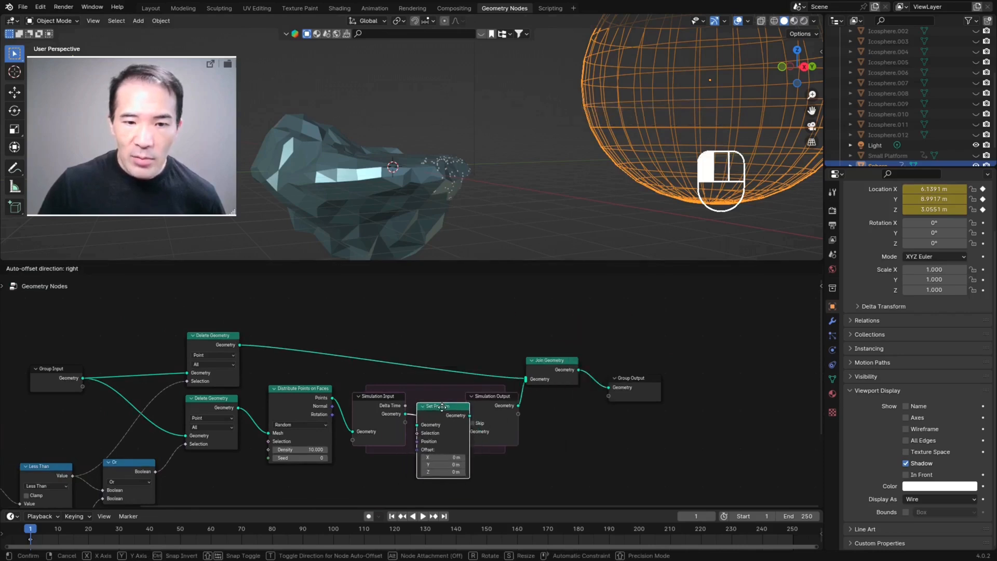
left_click(432, 403)
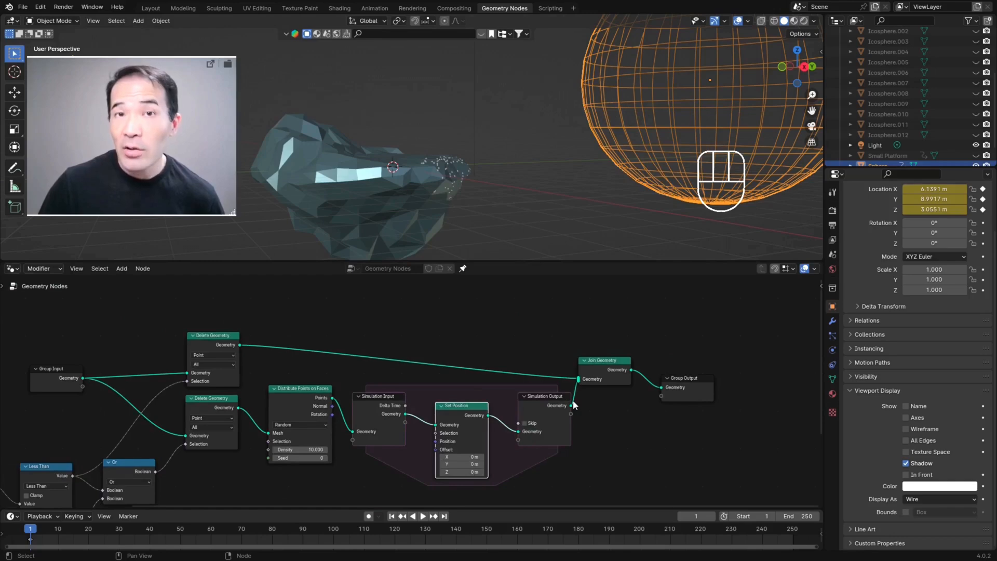
Step: Try out different offset values on the Set Position node and undo them
key("KP_Decimal")
mouse_move(452, 164)
middle_mouse_down()
mouse_move(437, 179)
mouse_move(469, 169)
middle_mouse_up()
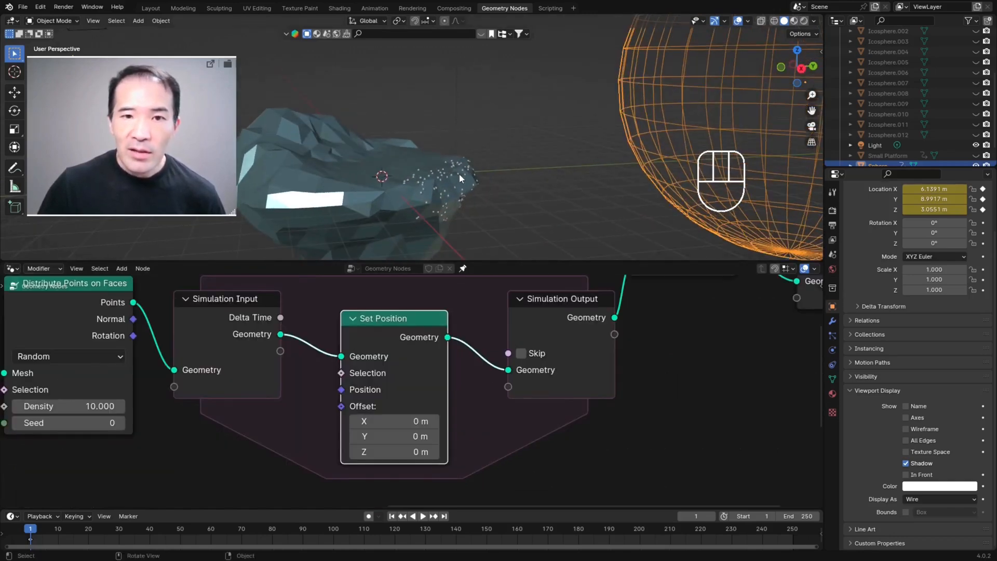
left_click_drag(382, 424, 415, 436)
mouse_move(390, 451)
left_mouse_down()
mouse_move(371, 452)
mouse_move(397, 452)
mouse_move(380, 452)
left_mouse_up()
key("ctrl+z")
key("ctrl+z")
key("ctrl+z")
Step: Set the Set Position node's Z offset to -0.1 m
middle_click_drag(469, 177, 447, 176)
mouse_move(394, 452)
left_mouse_down()
mouse_move(378, 451)
mouse_move(410, 455)
left_mouse_up()
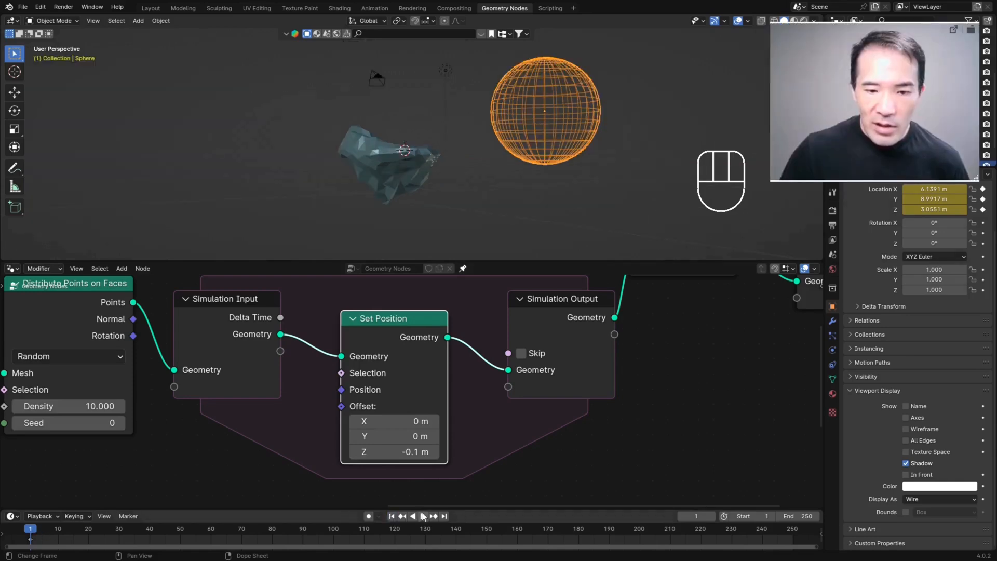
Step: Play the animation twice and examine how the distributed points move away from the iceberg
left_click(422, 514)
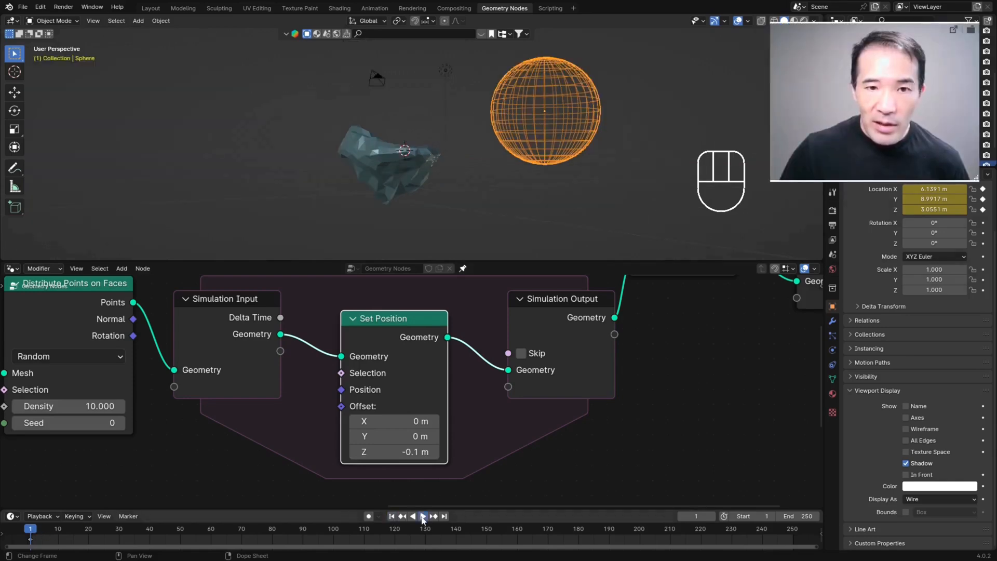
key("space")
middle_click_drag(436, 229, 428, 230)
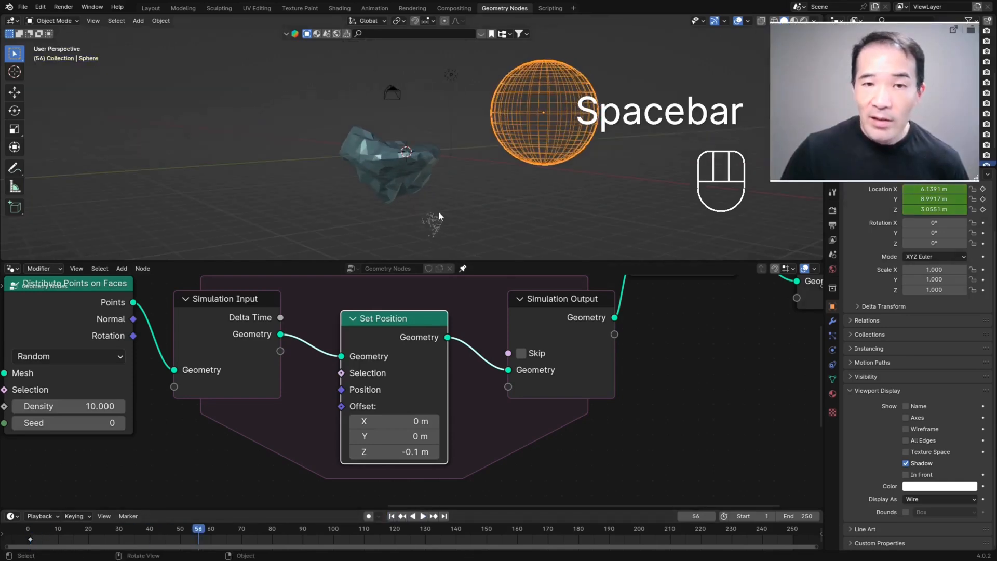
scroll(487, 181, "up", 2)
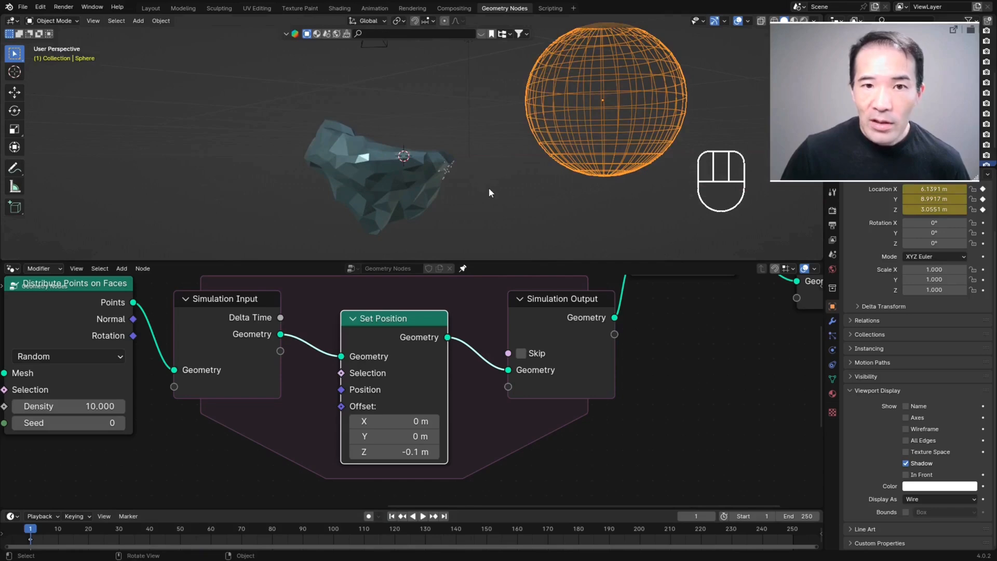
mouse_move(474, 180)
middle_mouse_down()
mouse_move(464, 192)
mouse_move(463, 172)
middle_mouse_up()
left_click(424, 517)
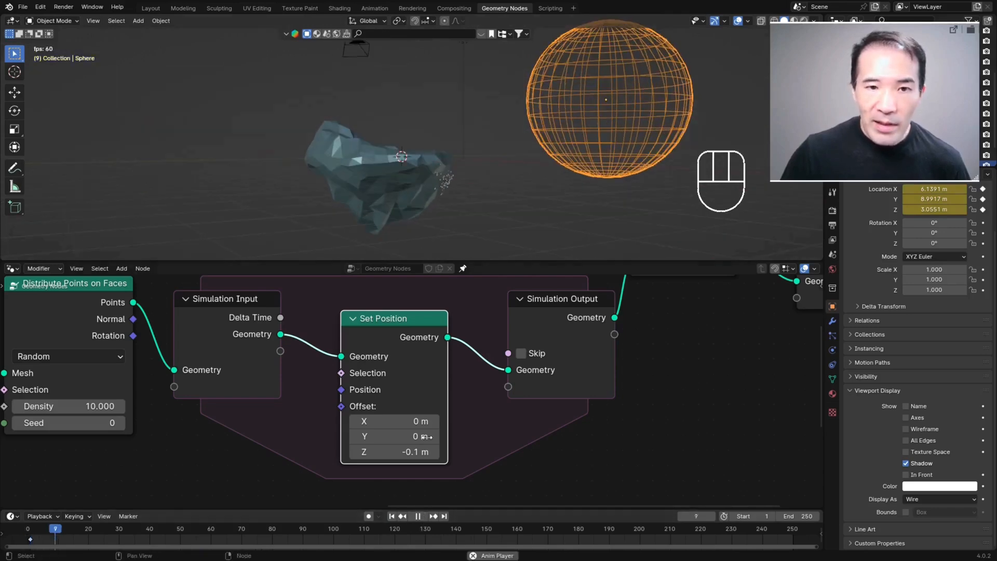
key("space")
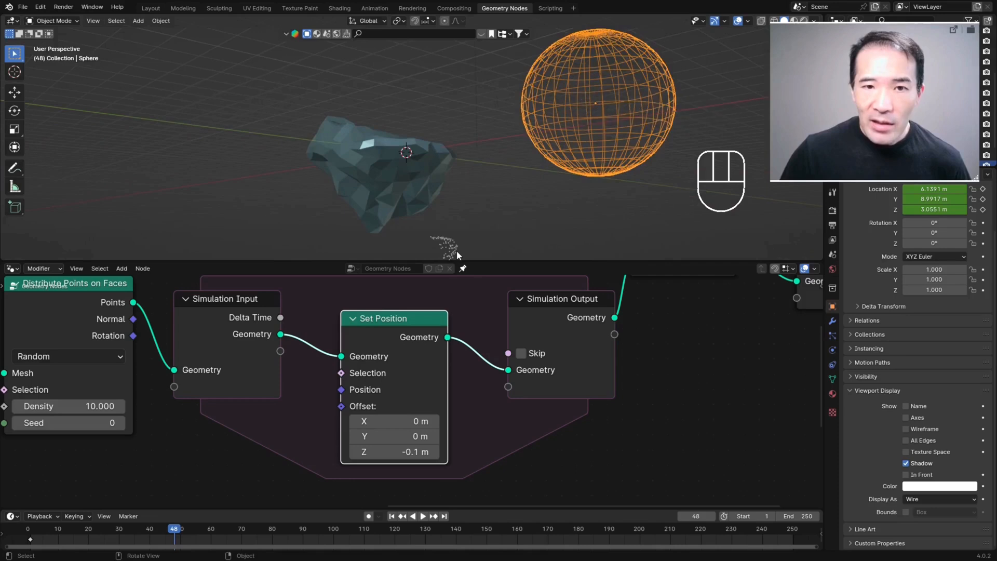
scroll(456, 250, "down", 3)
scroll(452, 191, "up", 3)
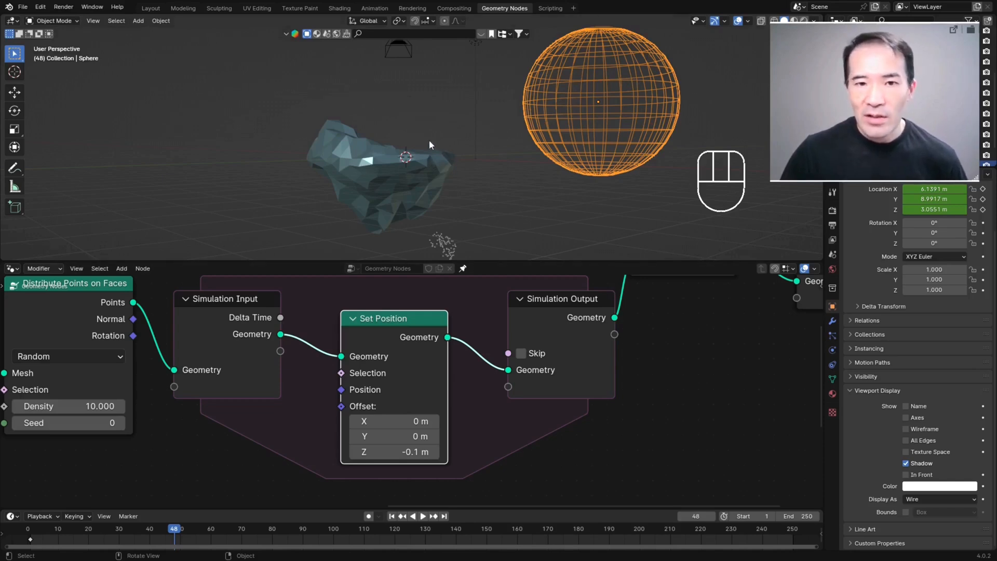
Step: Duplicate Join Geometry between Simulation Input and Set Position, and connect Distribute Points on Faces' Points to the copy
scroll(447, 204, "down", 2)
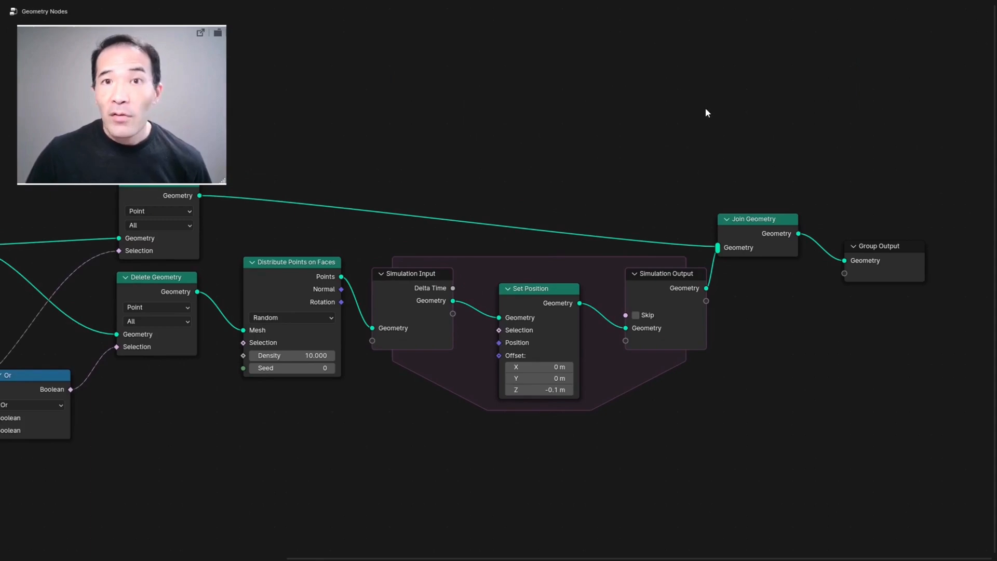
left_click(754, 220)
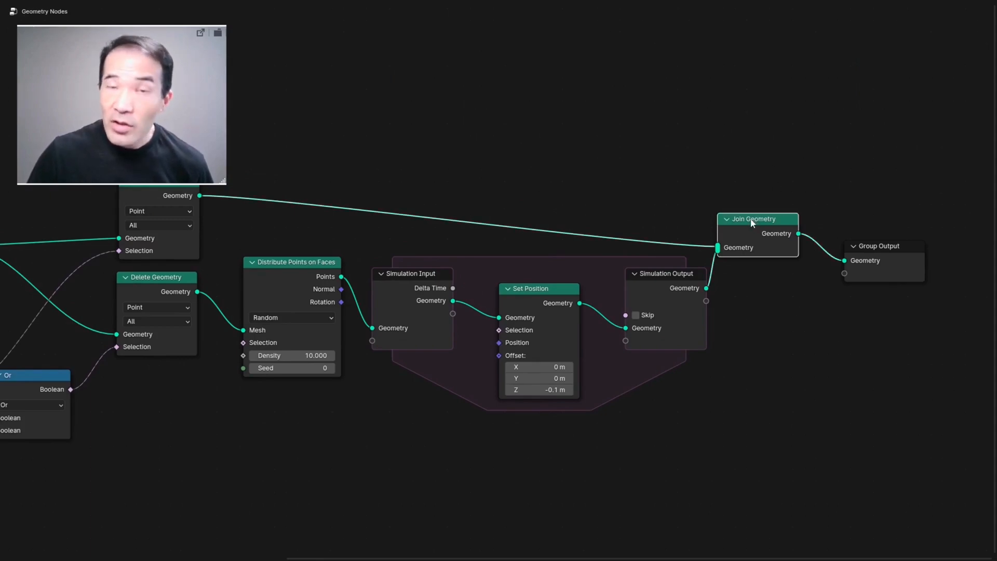
key("shift+d")
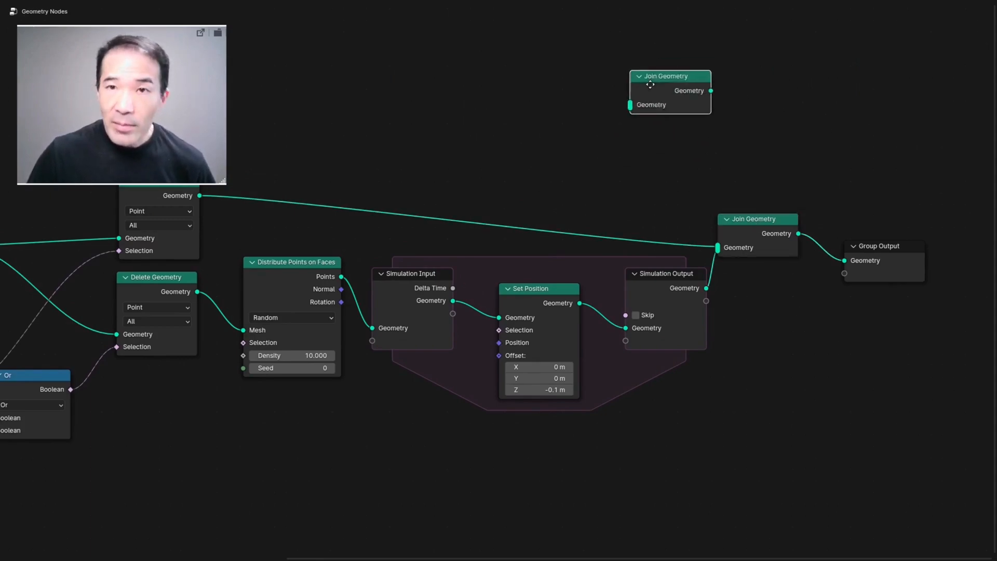
left_click(382, 210)
left_click_drag(382, 209, 525, 305)
key("ctrl+space")
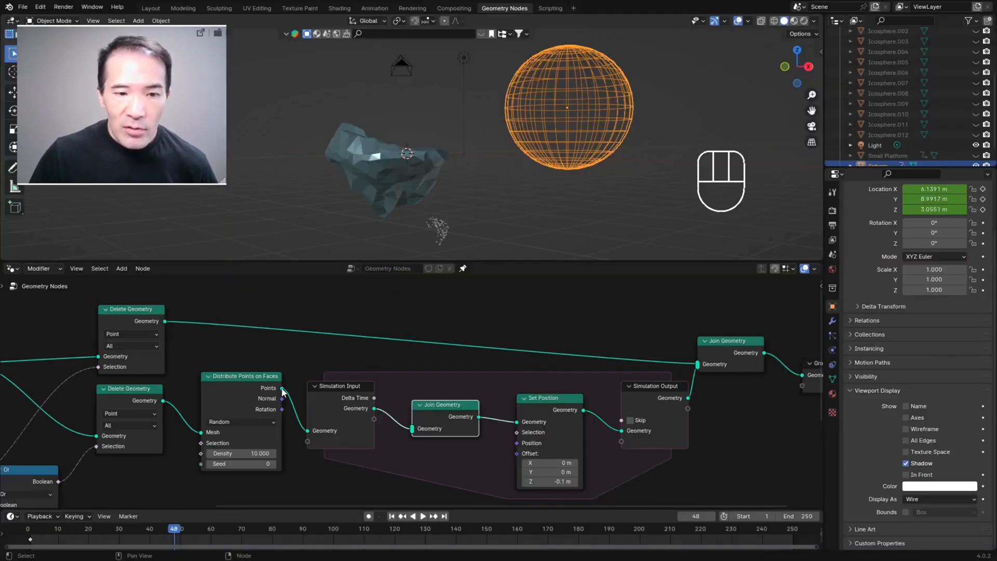
left_click_drag(282, 388, 413, 395)
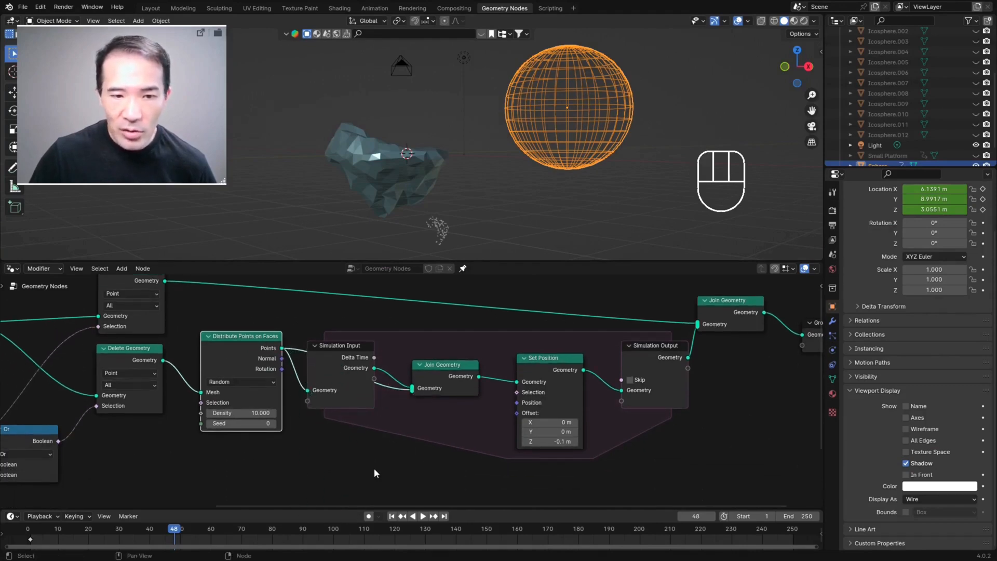
Step: Replay the animation from the first frame and inspect the stream of points emitted by the iceberg
left_click(391, 516)
key("space")
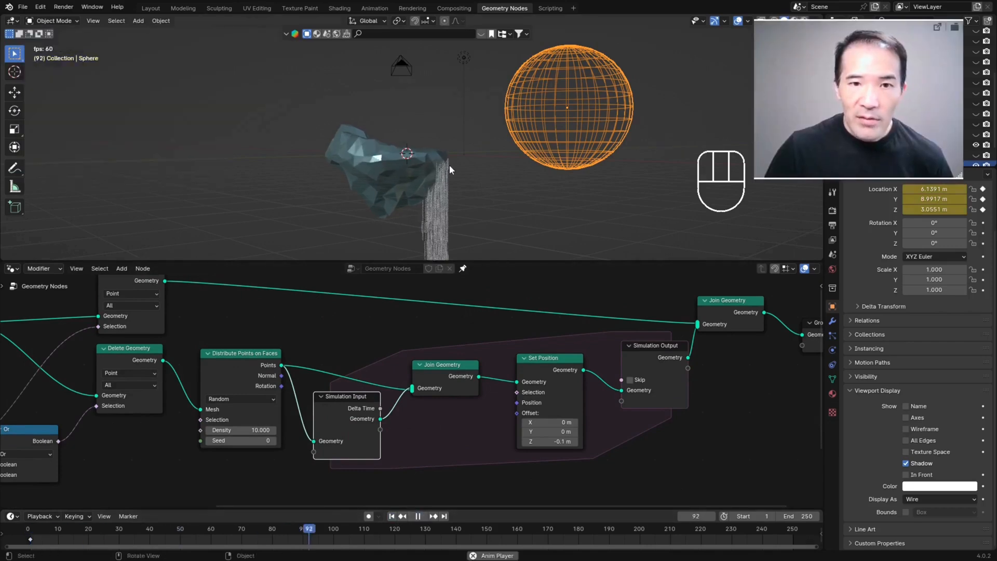
middle_click_drag(469, 164, 444, 164)
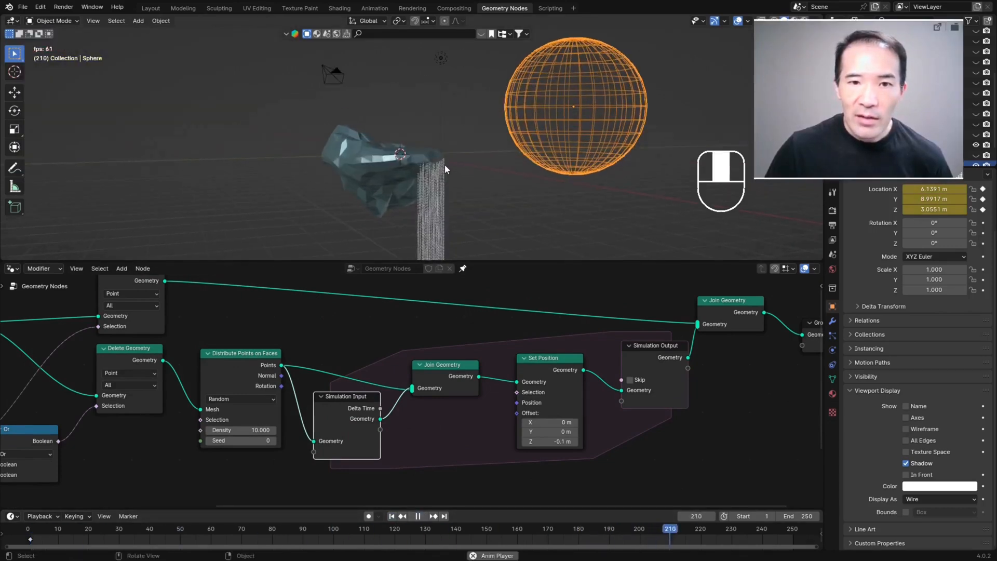
key("space")
key("space")
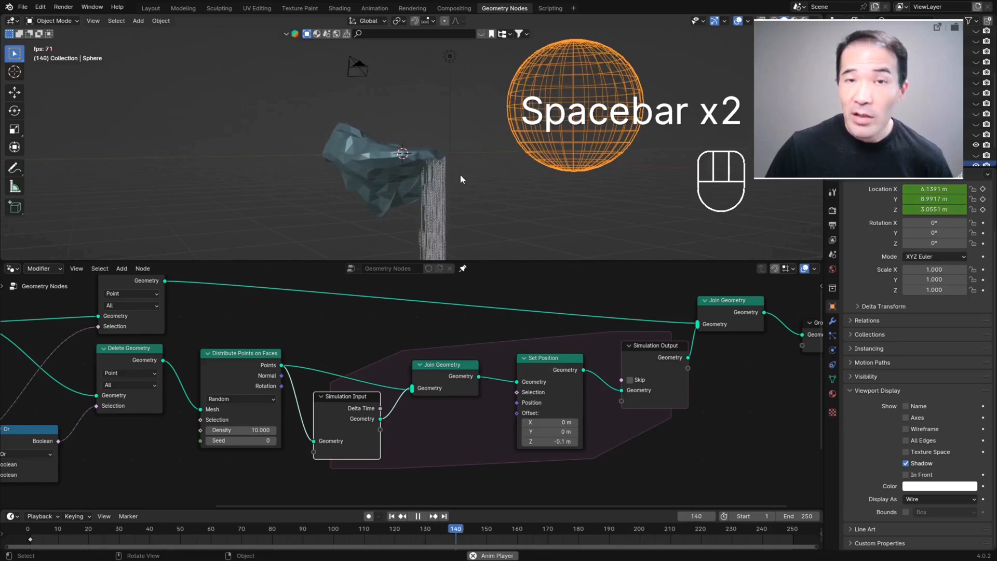
Step: Stop the playback, return to frame 1, and insert a Location keyframe for the helper sphere there
key("space")
middle_click_drag(441, 171, 584, 142)
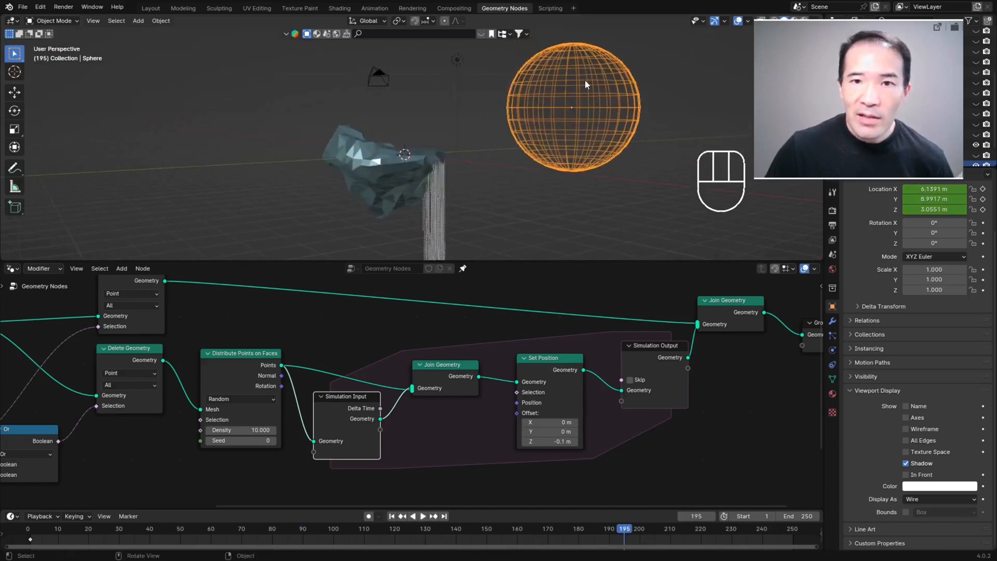
middle_click_drag(380, 138, 329, 118)
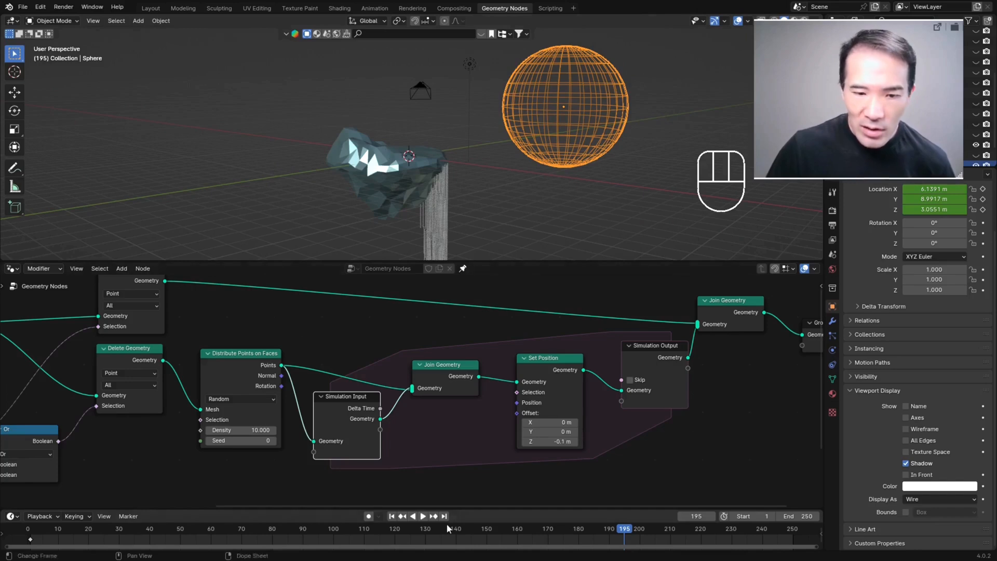
left_click(392, 516)
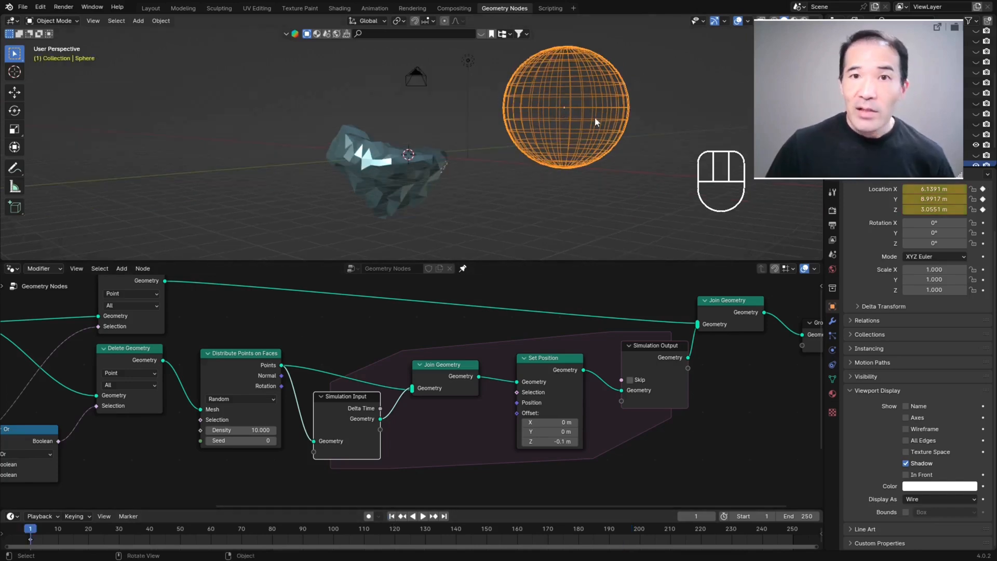
key("i")
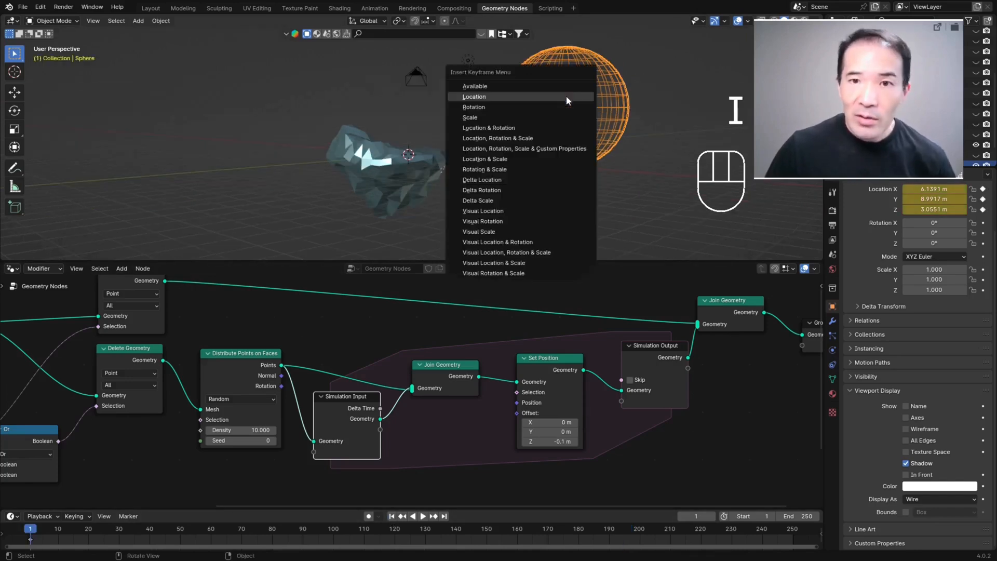
left_click(474, 97)
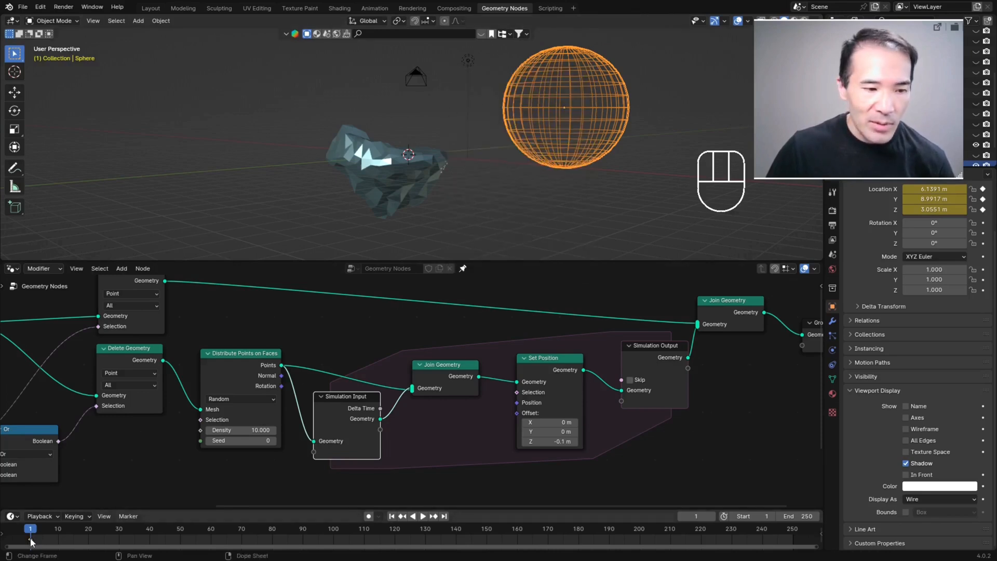
Step: At frame 160, move the helper sphere over the iceberg and insert a Location keyframe
key("space")
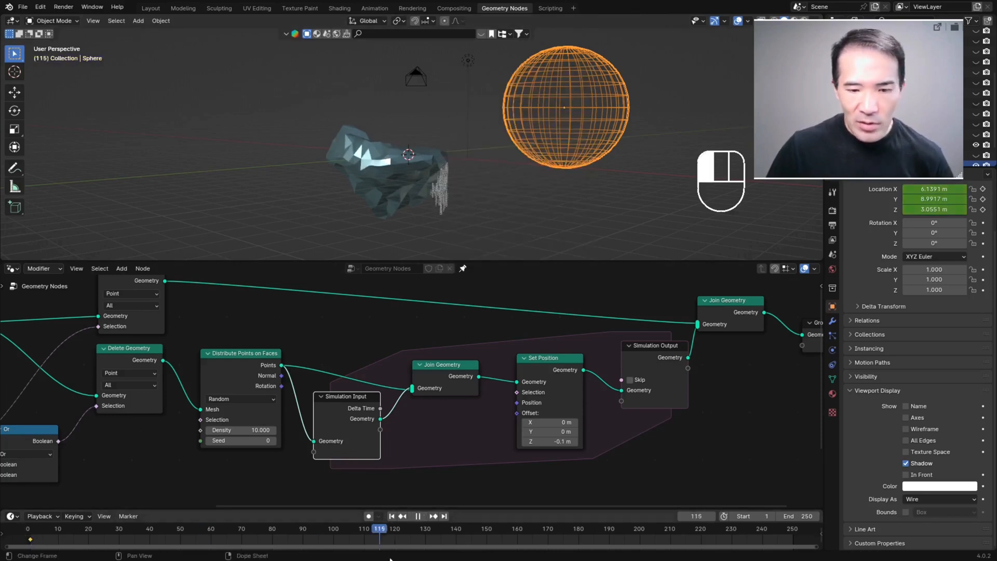
left_click_drag(520, 529, 517, 528)
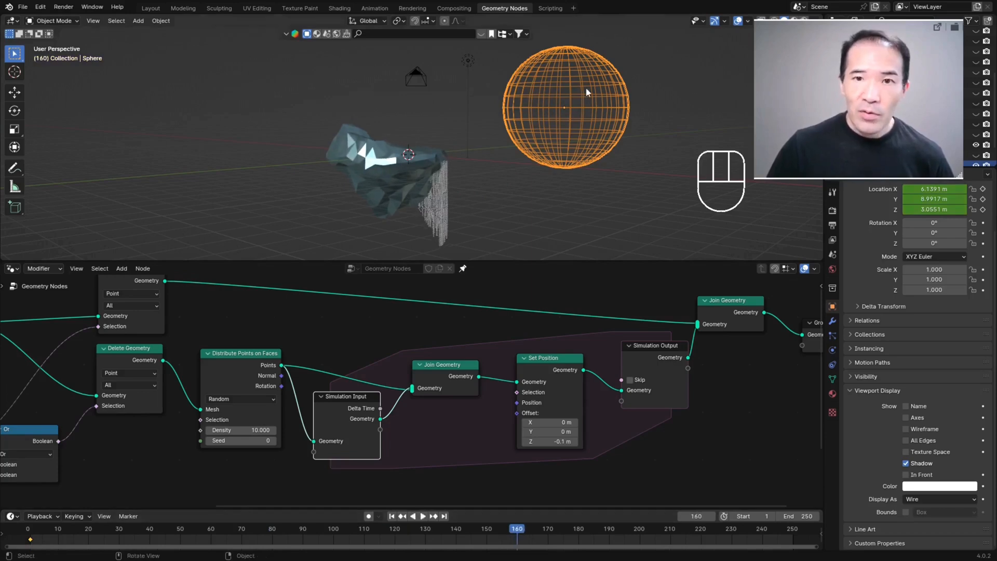
key("g")
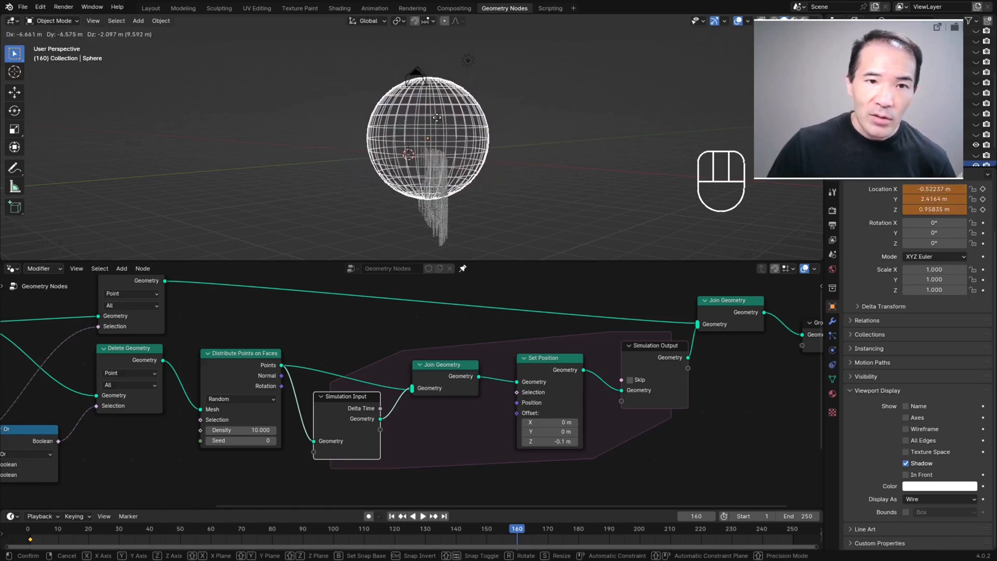
left_click(425, 123)
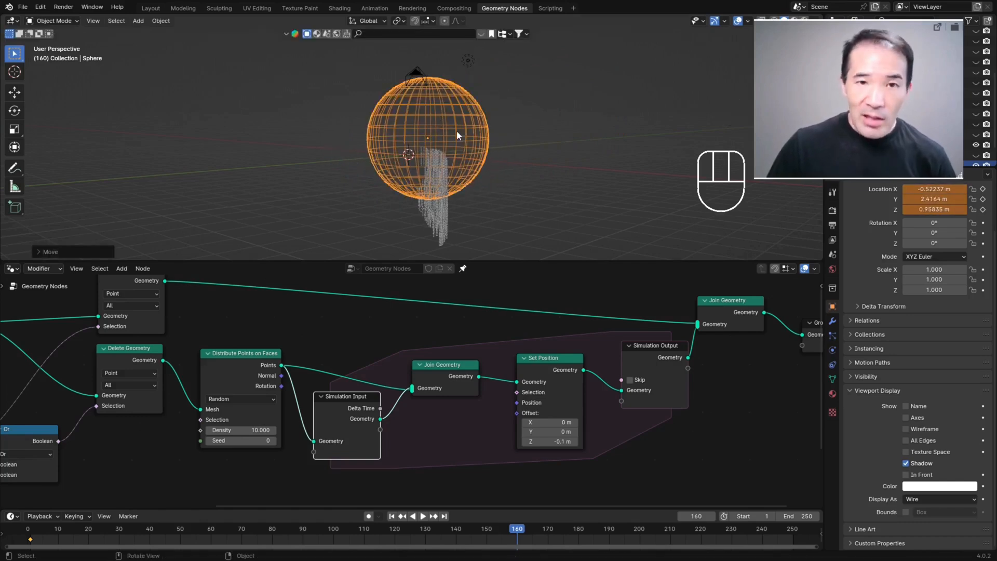
key("i")
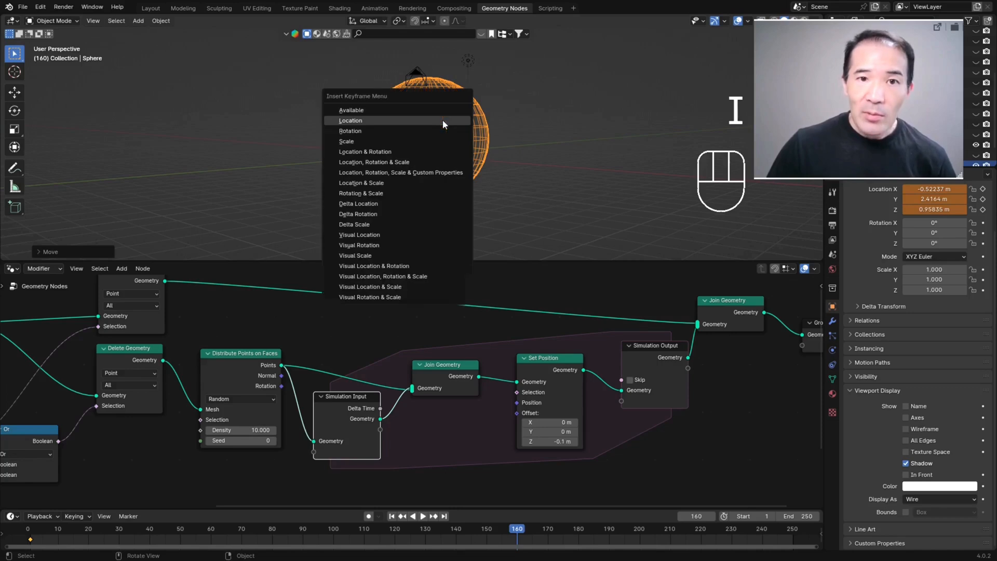
left_click(357, 122)
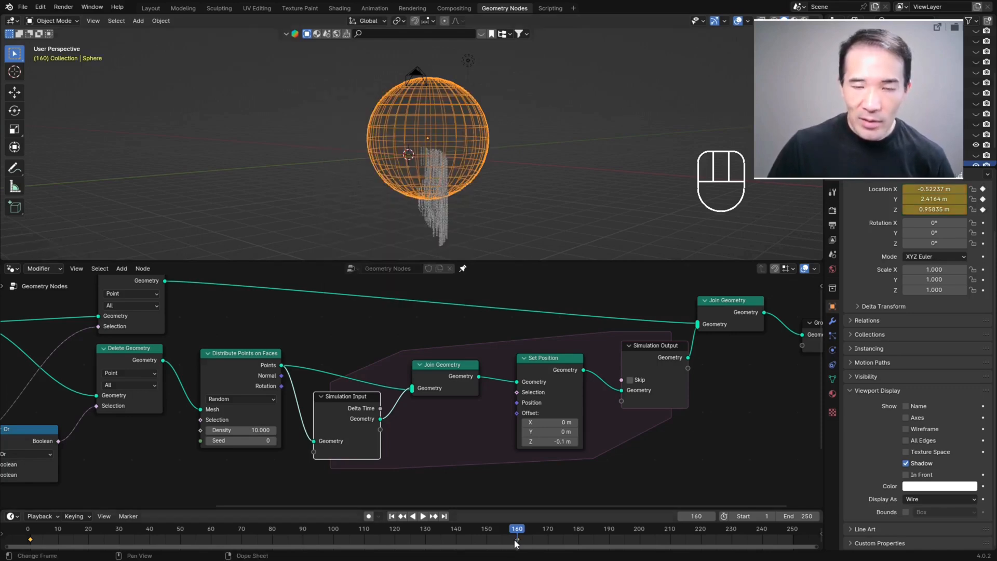
Step: Play the sphere's movement from frame 1 and examine from several angles how the iceberg dissolves into falling points
key("shift+Left")
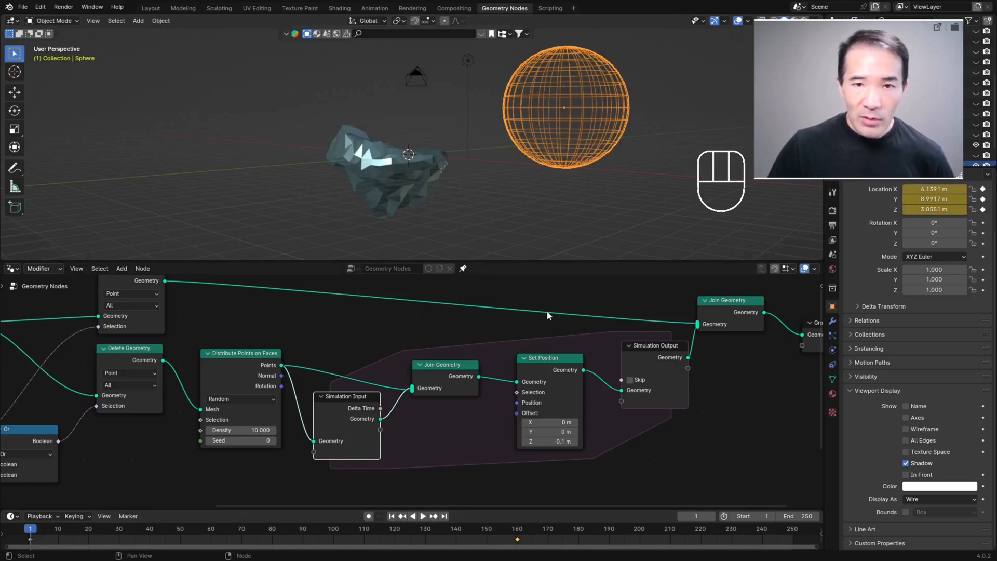
left_click(423, 516)
key("space")
middle_click_drag(521, 189, 467, 174)
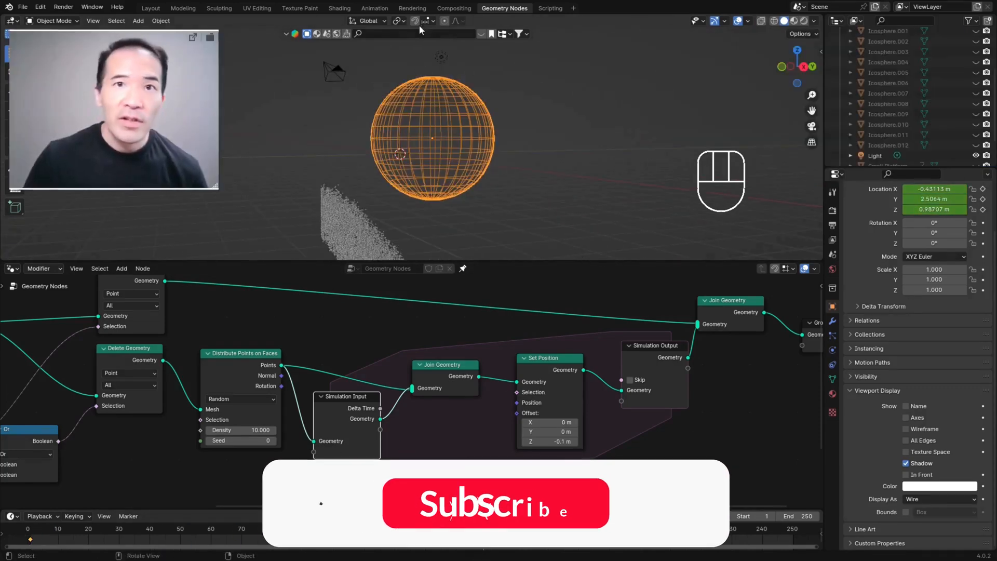
middle_click_drag(372, 96, 381, 182)
scroll(370, 175, "up", 2)
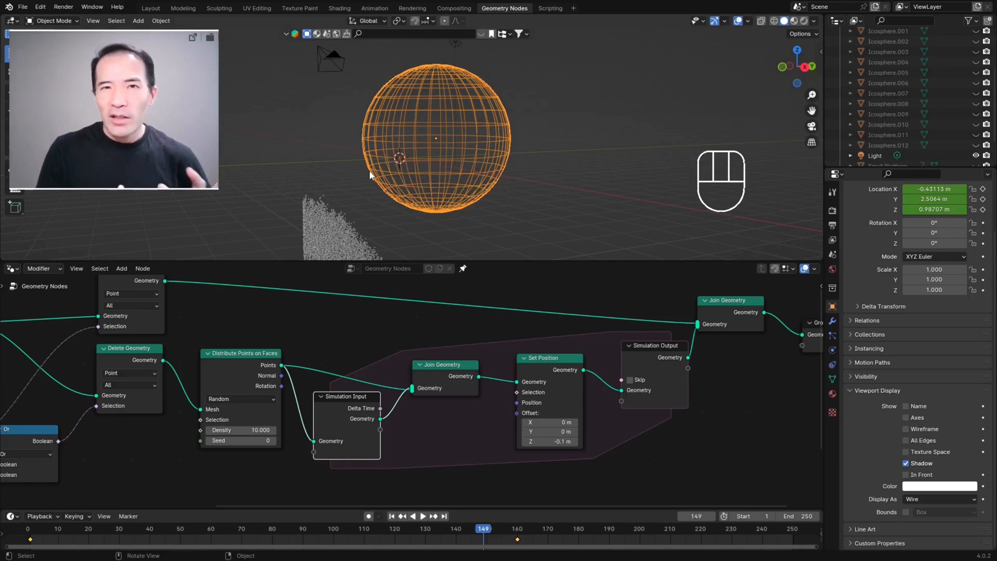
Step: Add a Noise Texture node below the simulation zone and connect its Color output to Set Position's Offset
key("ctrl+alt+space")
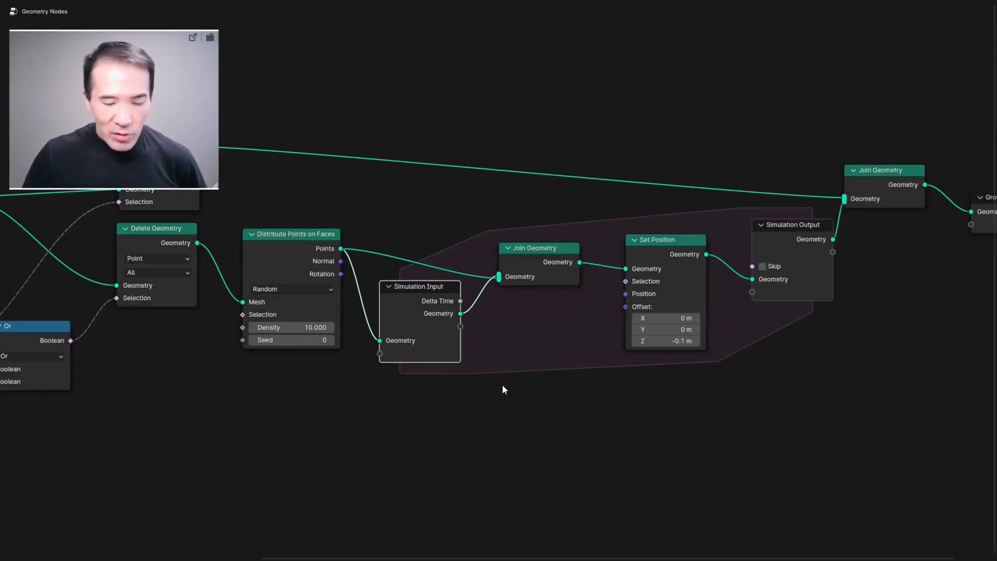
key("shift+a")
left_click(453, 347)
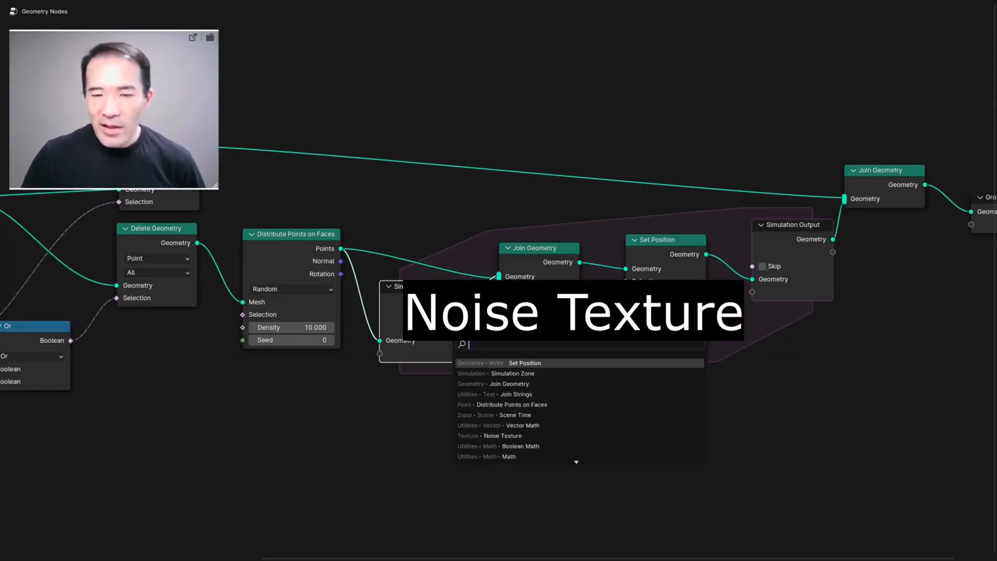
type("noise")
key("Return")
left_click(442, 389)
key("ctrl+alt+space")
scroll(424, 428, "up", 1)
middle_click_drag(424, 427, 422, 418)
scroll(421, 418, "down", 1)
left_click_drag(391, 445, 490, 333)
Step: Replay the simulation from the first frame and inspect the direction of the noise-driven points around the iceberg
left_click(392, 516)
key("space")
middle_click_drag(470, 218, 433, 132)
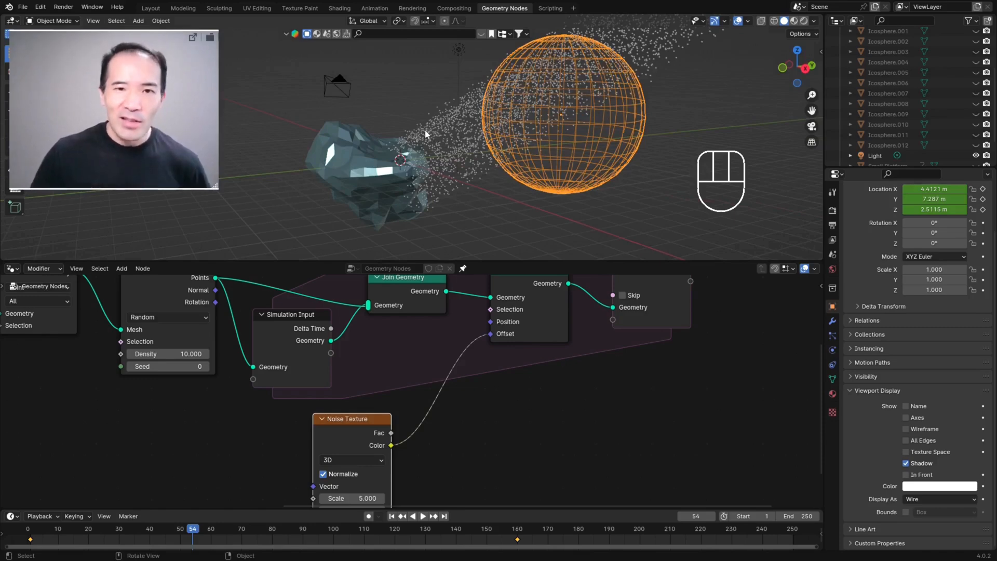
middle_click_drag(435, 160, 377, 164)
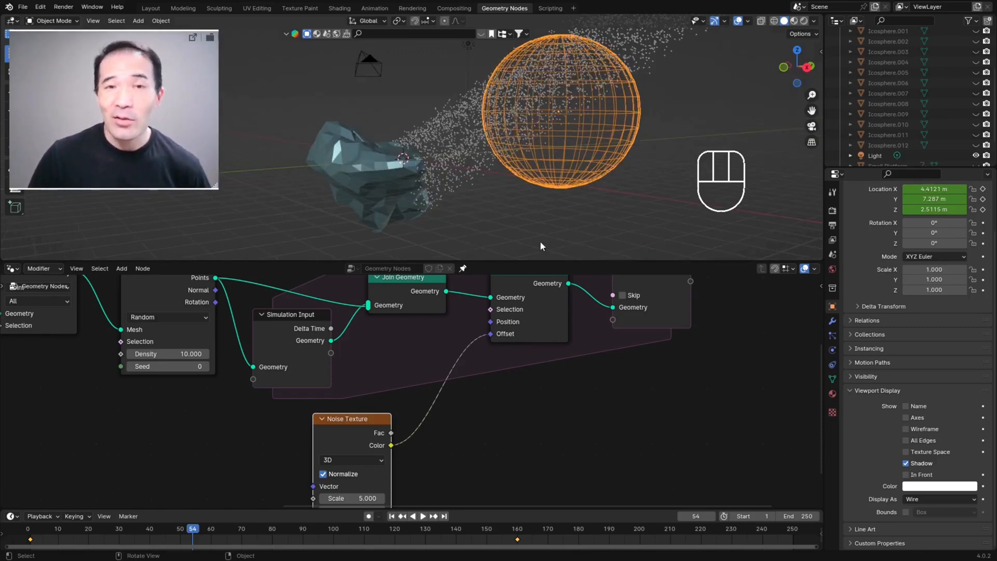
Step: Disconnect the Noise Texture from Set Position's Offset and reconnect its Color output to the same input
scroll(536, 440, "up", 3)
middle_click_drag(536, 440, 496, 459)
key("ctrl+alt+space")
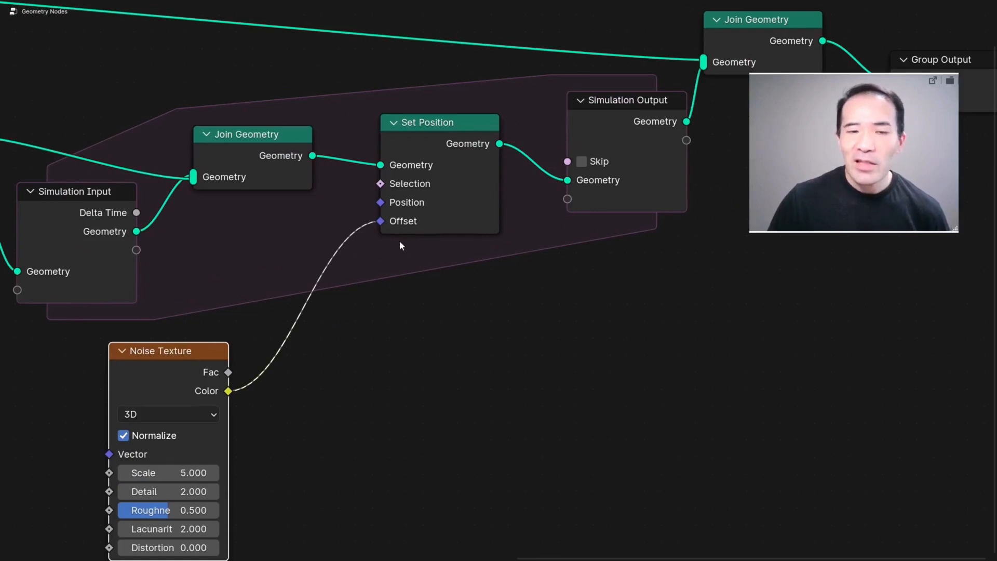
left_click_drag(381, 221, 353, 231)
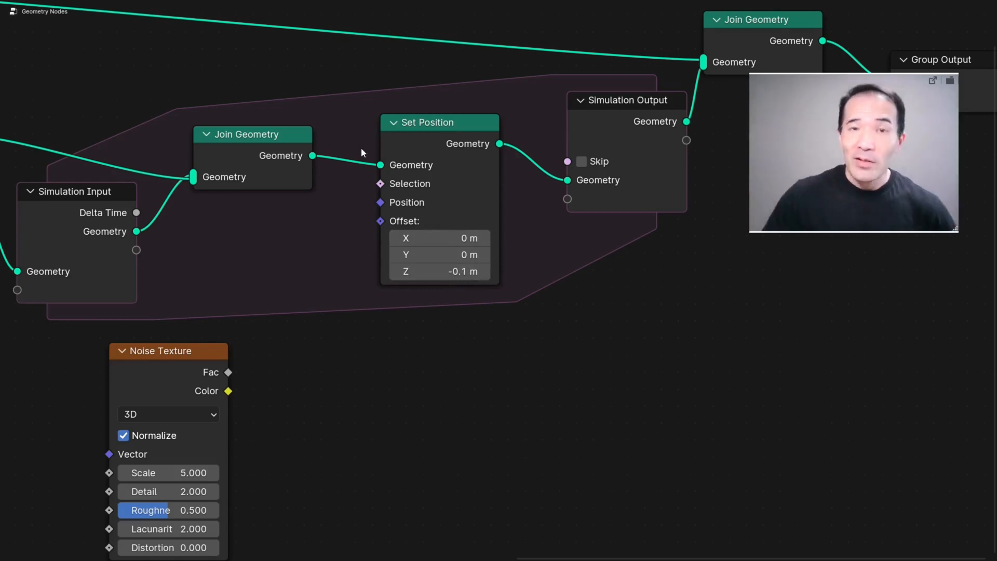
left_click_drag(228, 390, 415, 217)
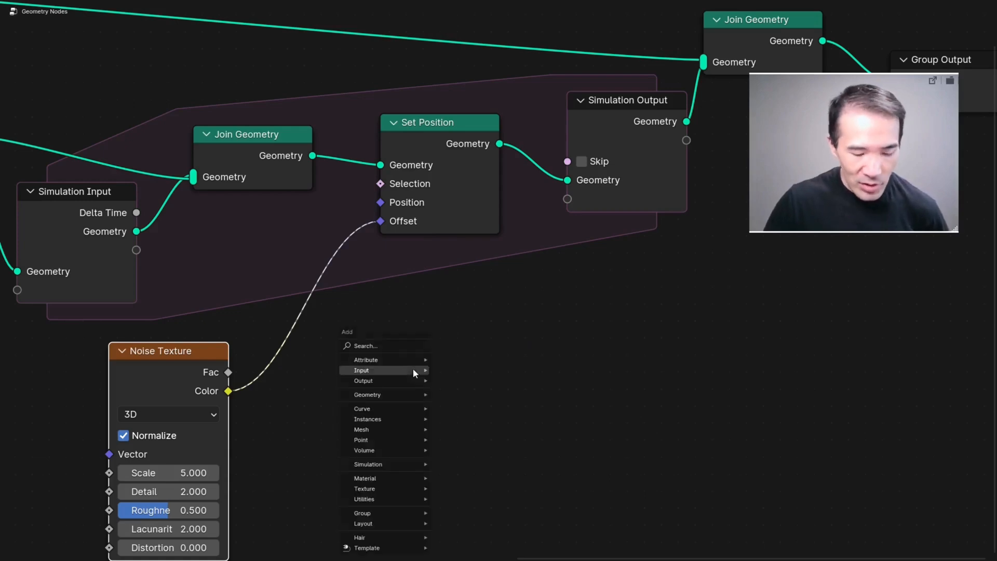
Step: Add a Vector Math node set to Subtract between the Noise Texture's Color and Set Position's Offset
key("shift+a")
left_click(395, 346)
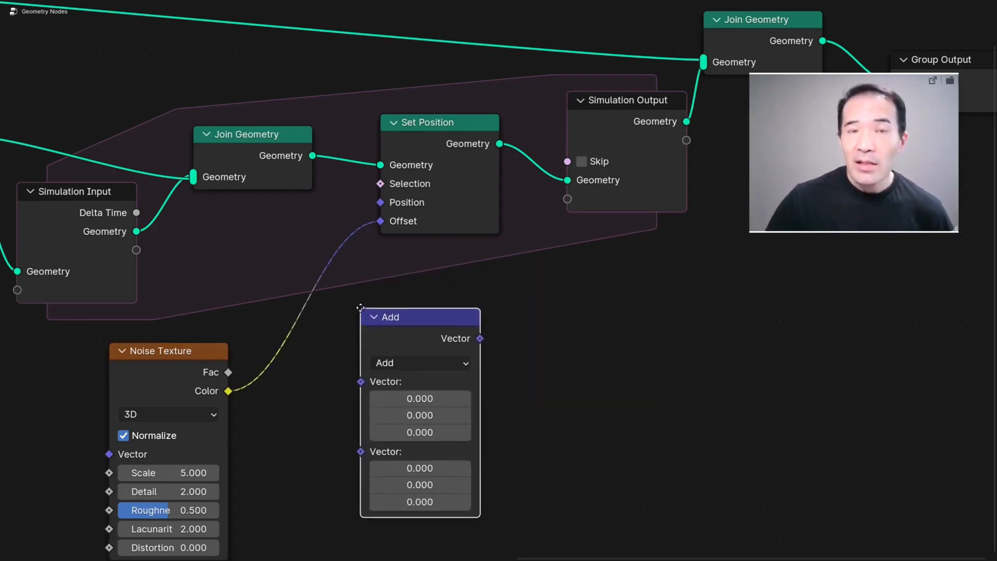
left_click(354, 302)
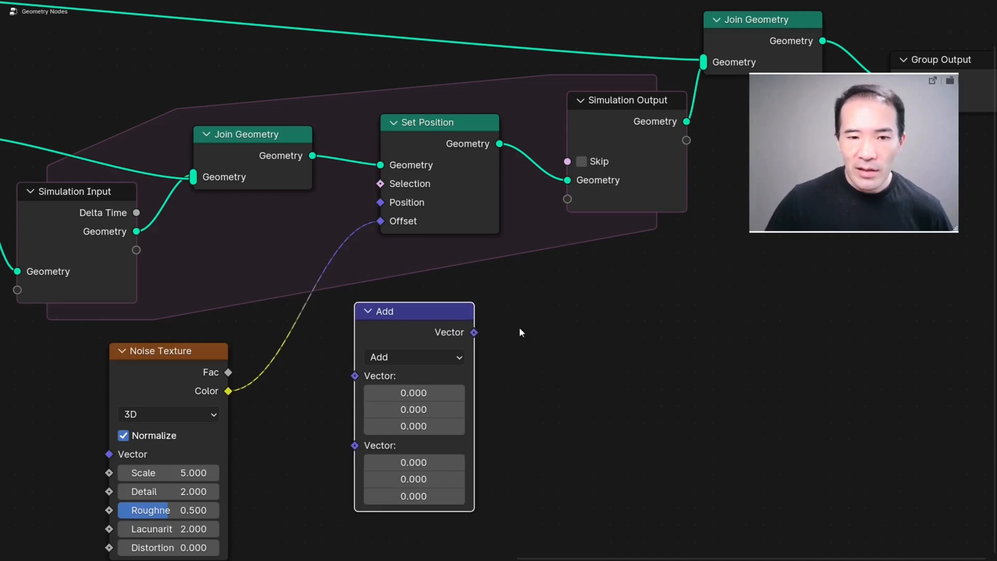
left_click(388, 356)
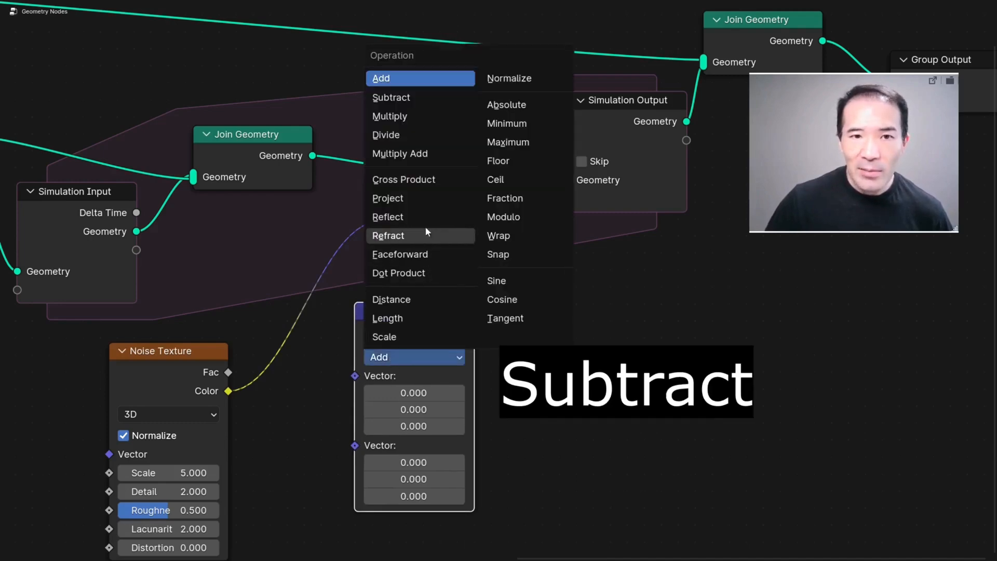
left_click(405, 98)
key("ctrl+alt+space")
scroll(320, 379, "down", 1)
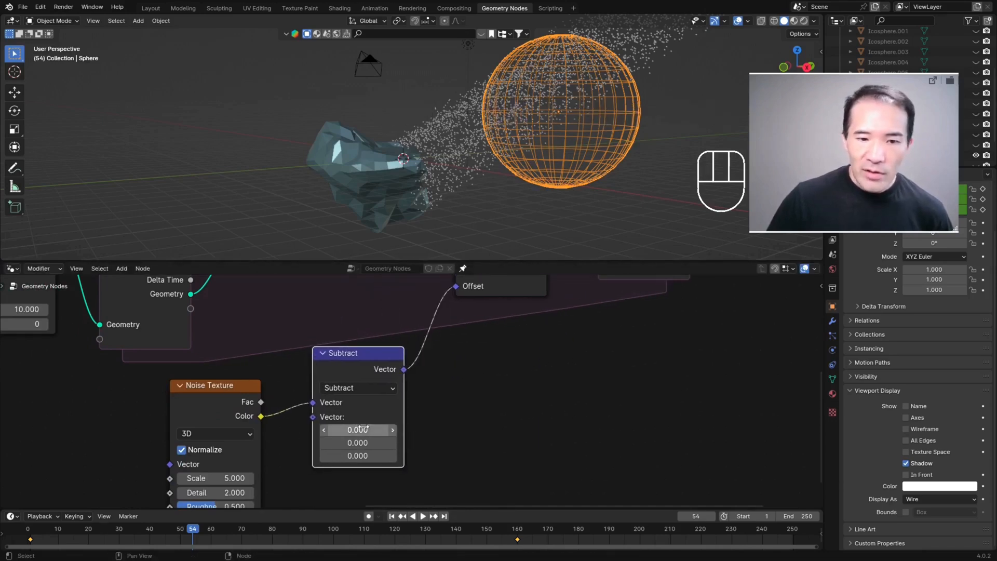
Step: Replay the simulation briefly and set all three components of the Subtract node's second vector to 0.5
left_click(393, 519)
key("space")
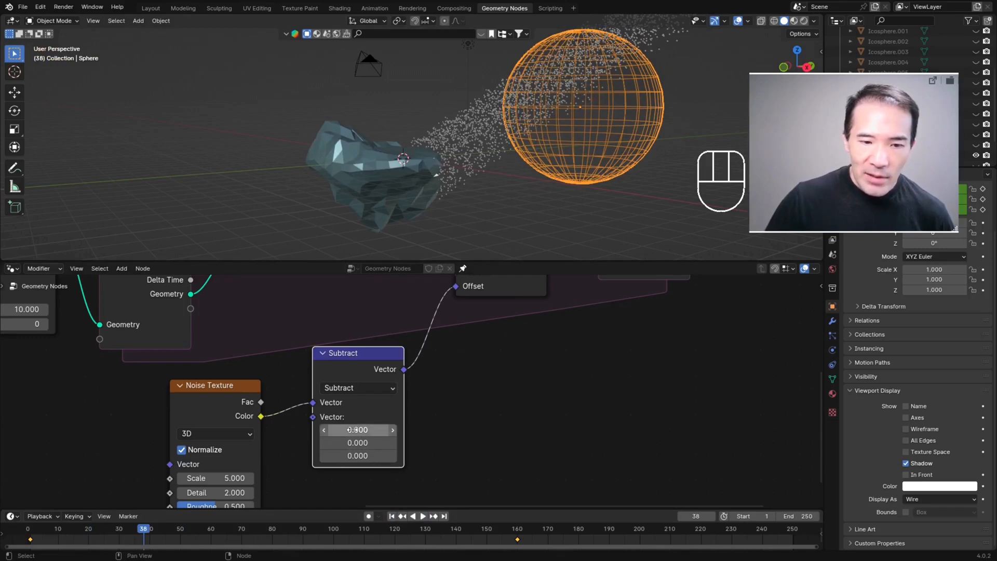
left_click(356, 430)
type("0.")
key("Return")
Step: Replay the animation from the first frame and check how the points spread with the centred noise offset
middle_click_drag(477, 245, 441, 165)
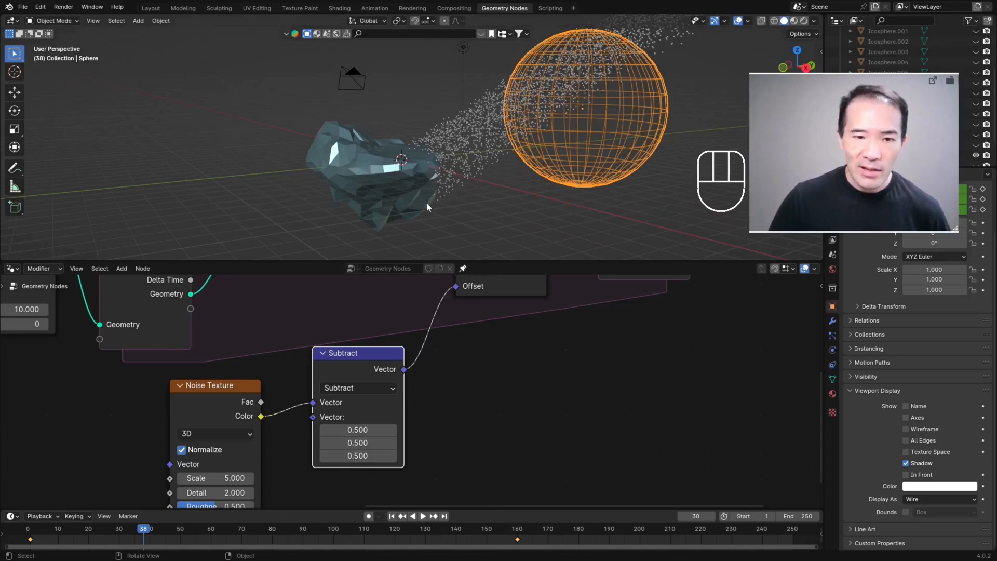
left_click(392, 517)
key("space")
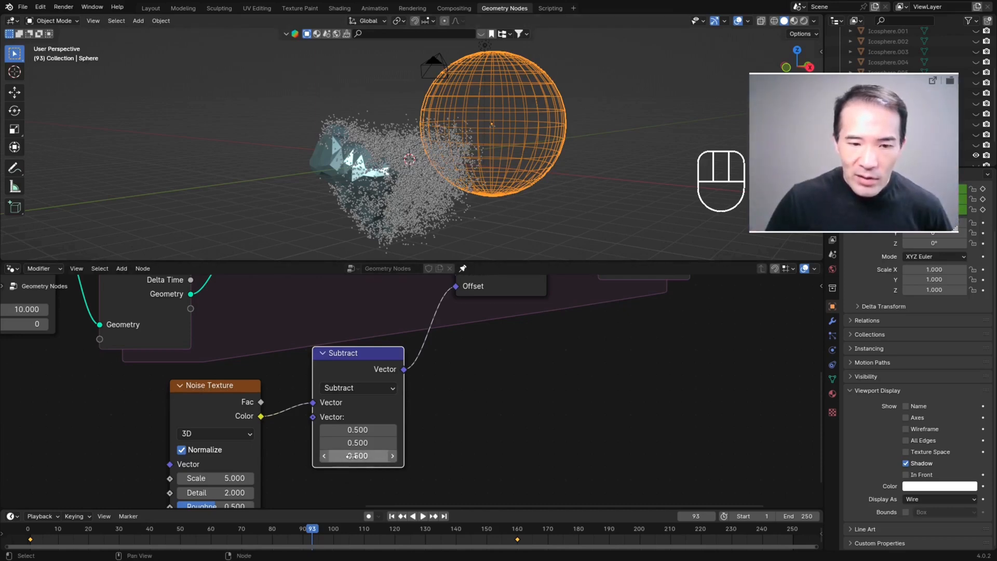
Step: Set the Z component of the Subtract node's second vector to 0.7 and replay the simulation to check the falling points
double_click(392, 457)
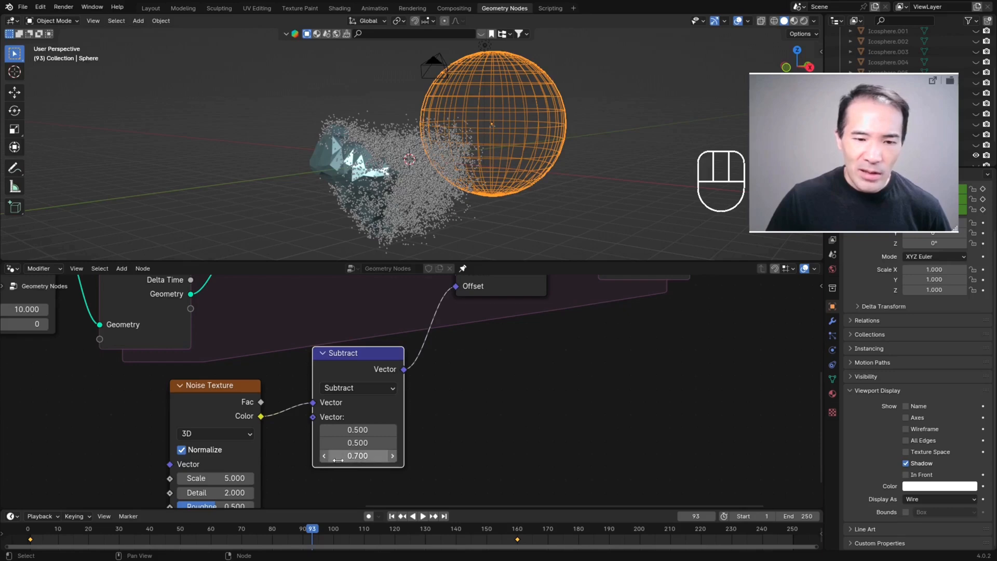
left_click(392, 516)
key("space")
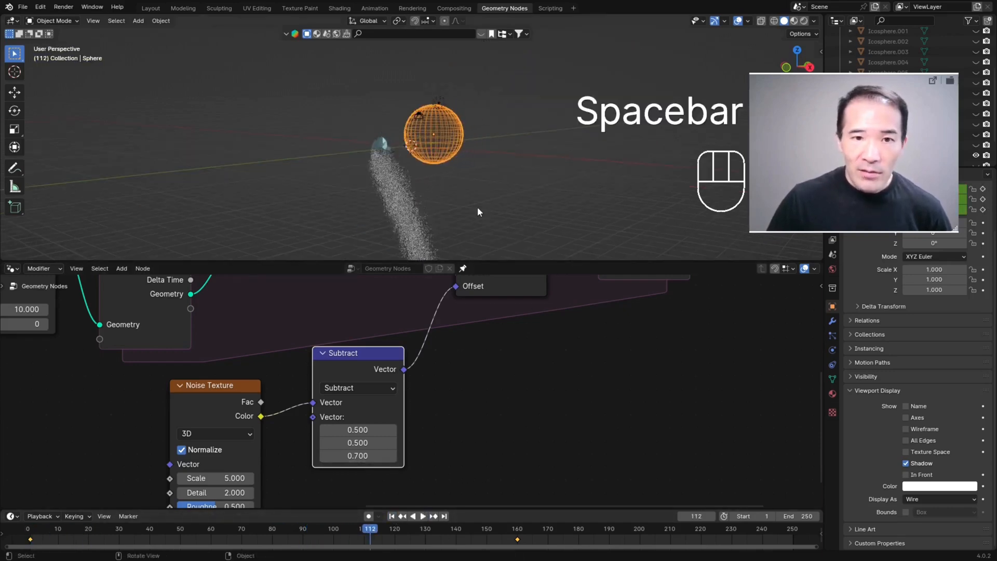
middle_click_drag(455, 192, 437, 192)
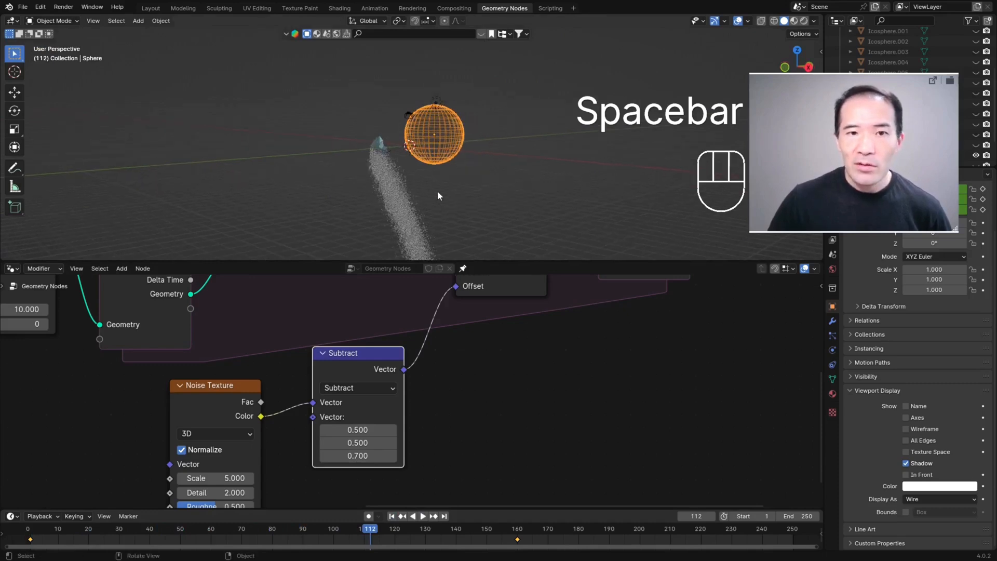
left_click(392, 516)
key("space")
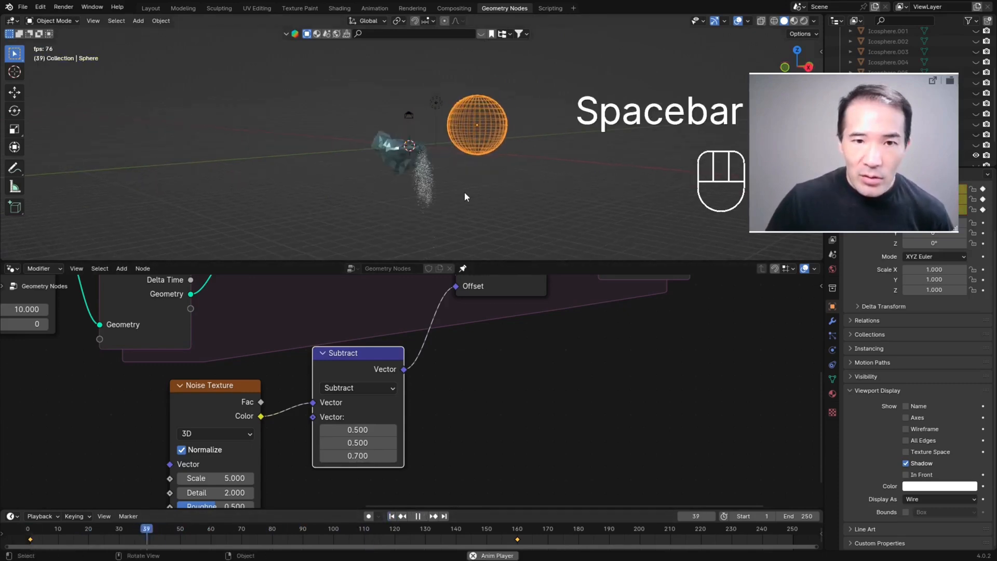
key("space")
scroll(422, 184, "up", 2)
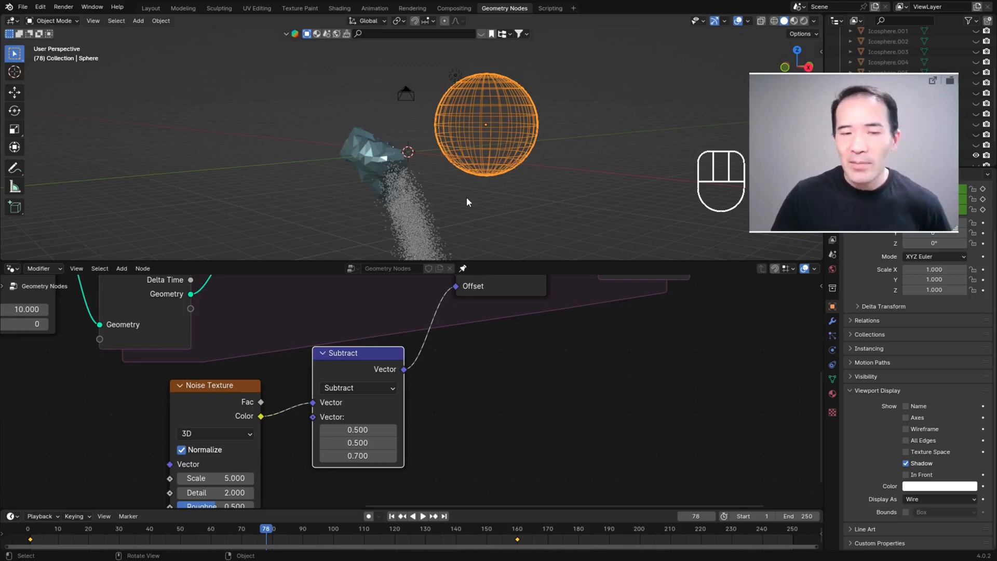
Step: Duplicate the Subtract node, change the copy to Scale, and insert it between Subtract and Set Position's Offset
mouse_move(512, 354)
middle_mouse_down()
mouse_move(494, 359)
mouse_move(499, 365)
middle_mouse_up()
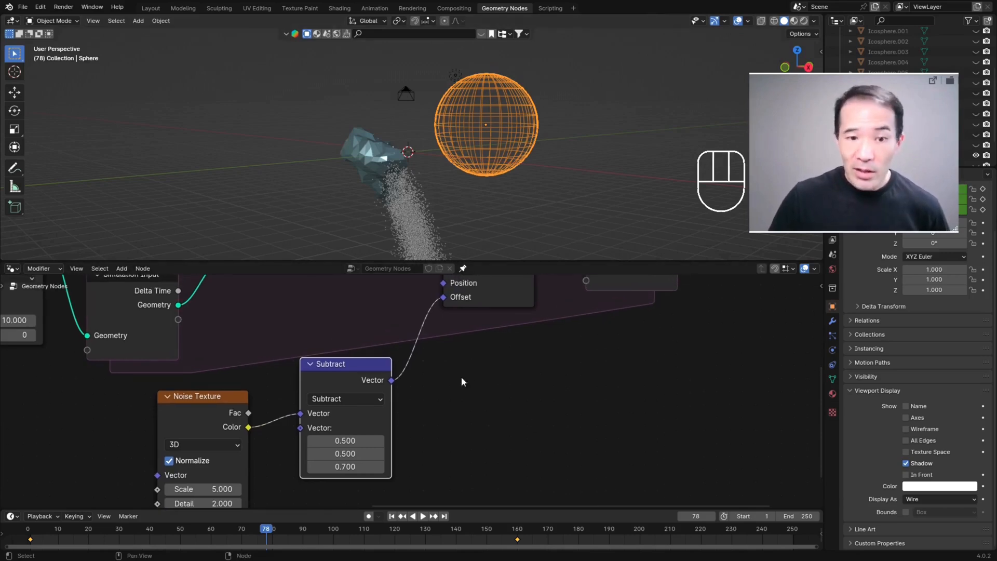
key("ctrl+alt+space")
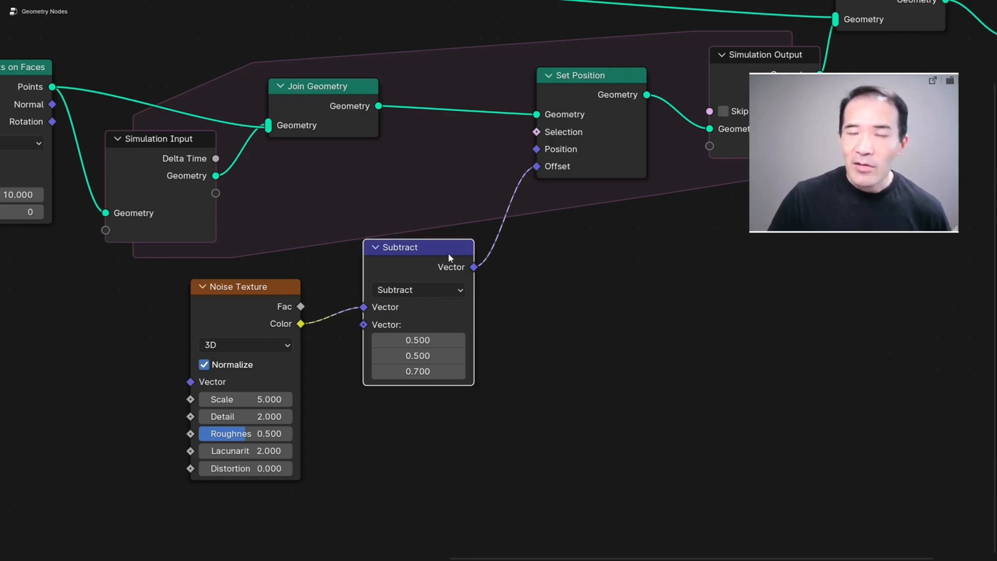
key("shift+d")
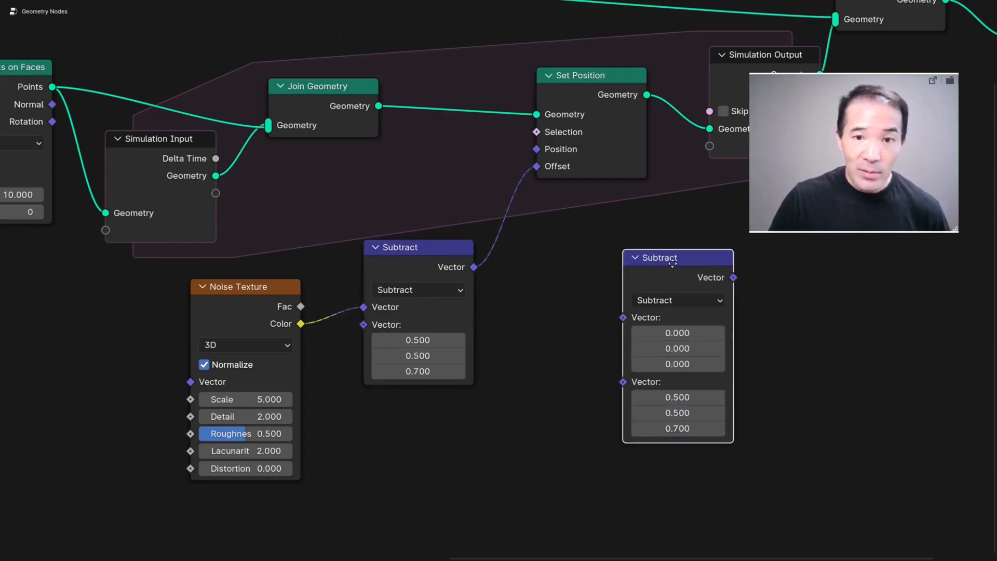
left_click(622, 264)
left_click(591, 297)
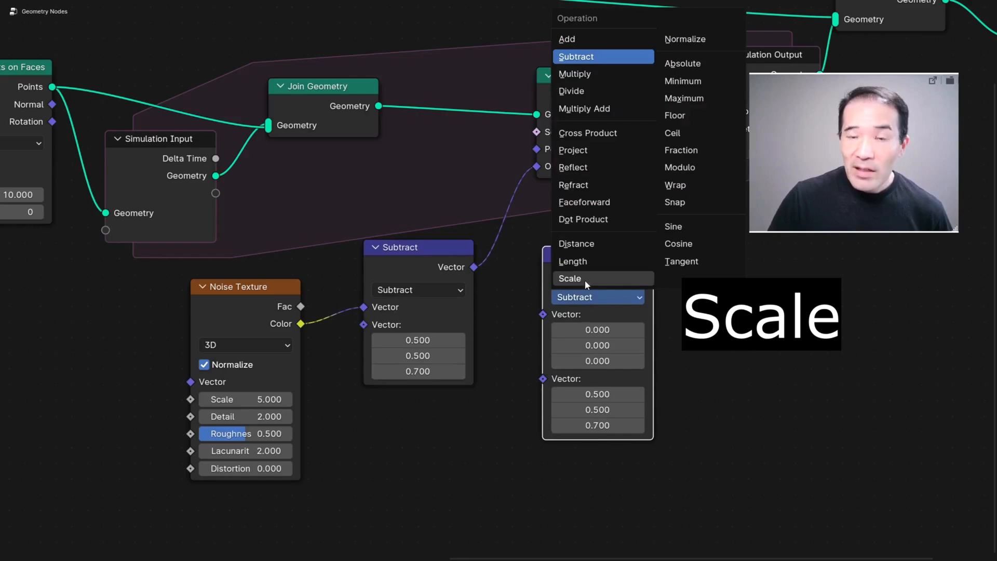
left_click(585, 280)
middle_click_drag(685, 298, 517, 320)
key("ctrl+alt+space")
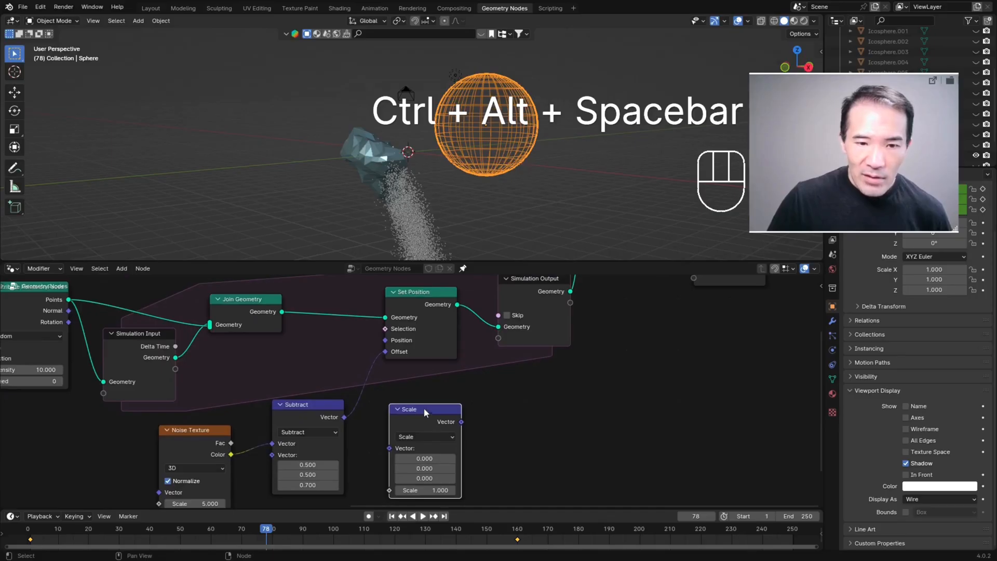
left_click_drag(429, 410, 397, 383)
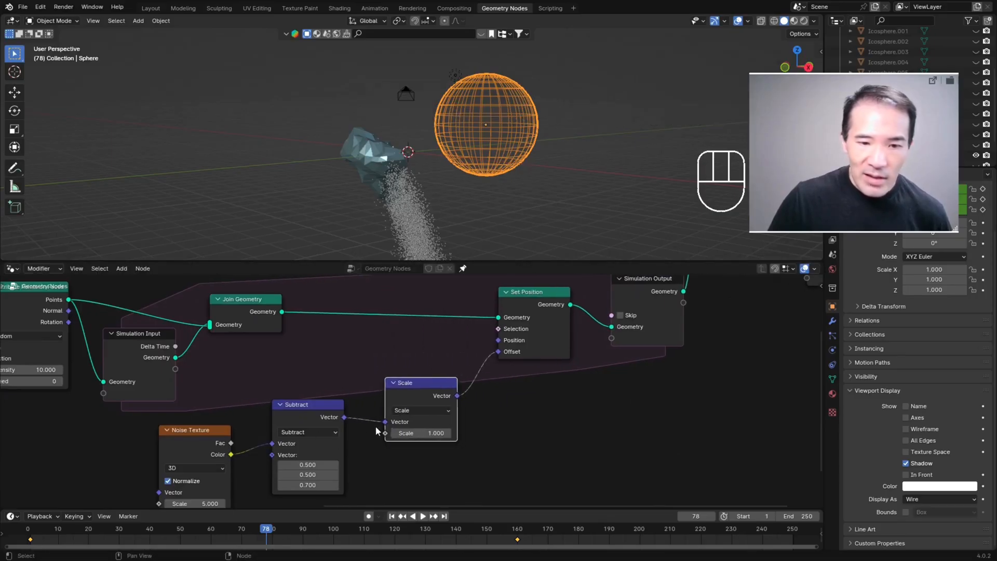
Step: Replay the simulation from the first frame to check the point motion with the Scale node connected
scroll(444, 438, "up", 1)
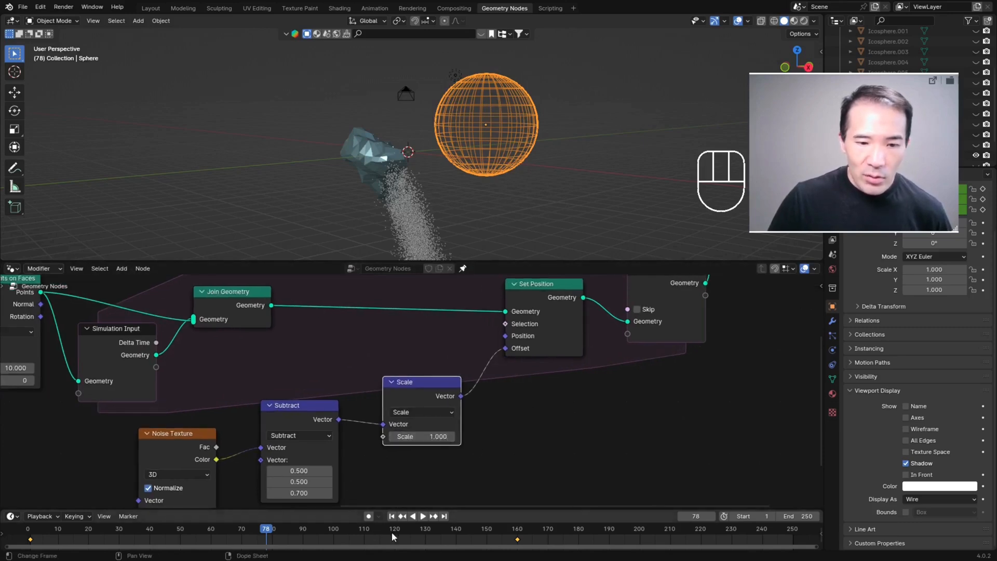
left_click(391, 516)
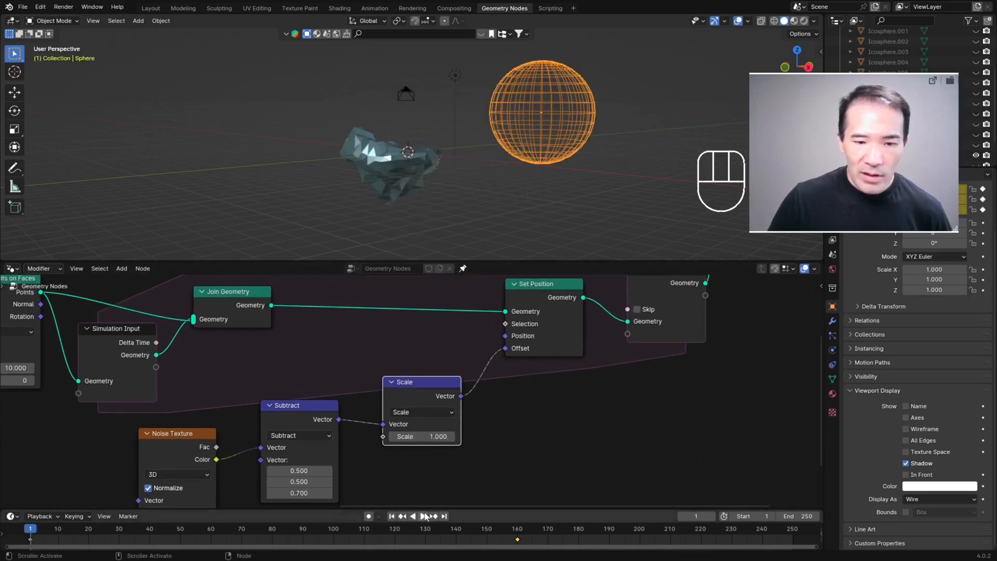
key("space")
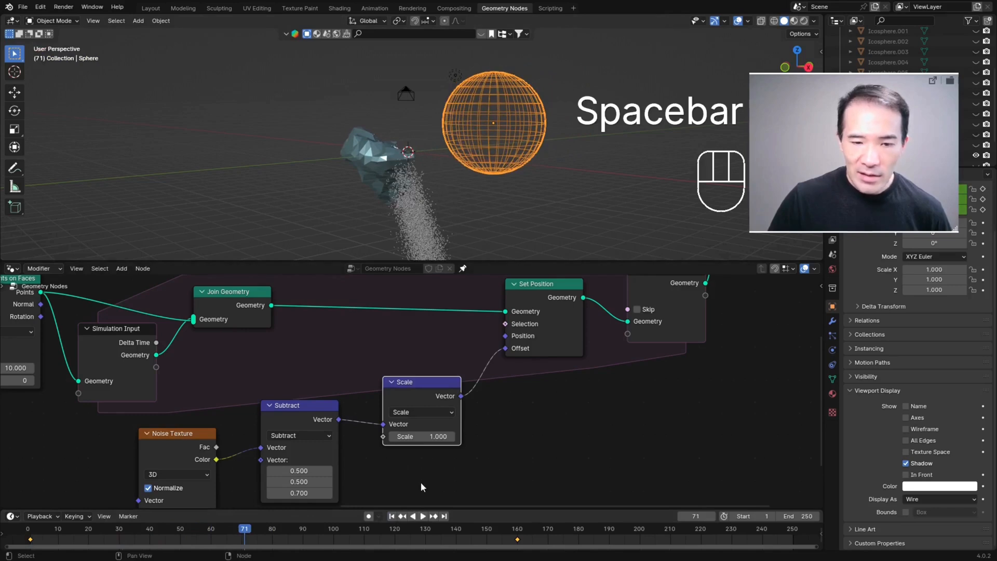
Step: Set the Scale node's factor to 0.4 to slow the points' offset
middle_click_drag(462, 435, 423, 374)
scroll(422, 374, "up", 6)
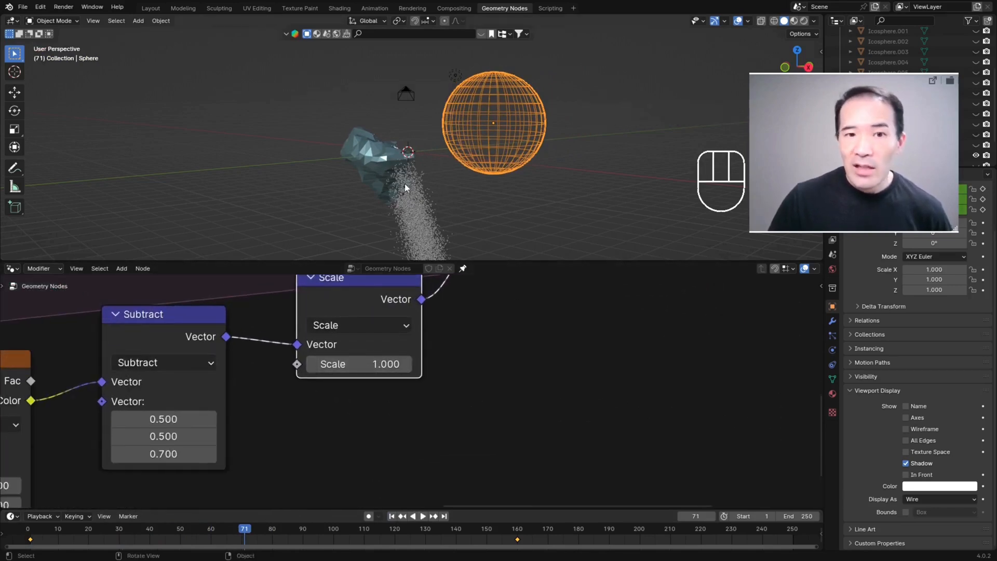
left_click(375, 364)
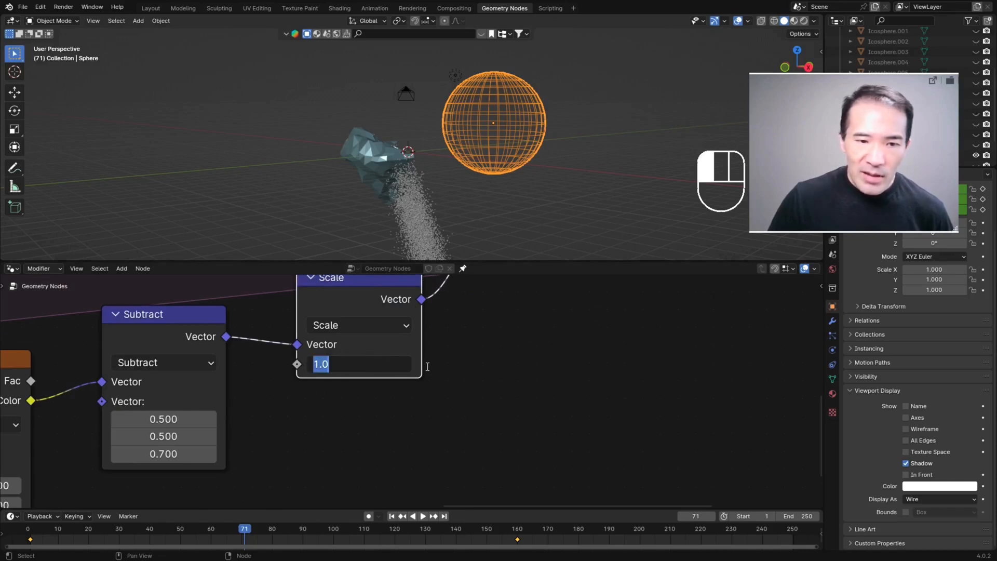
type("0.4")
key("Return")
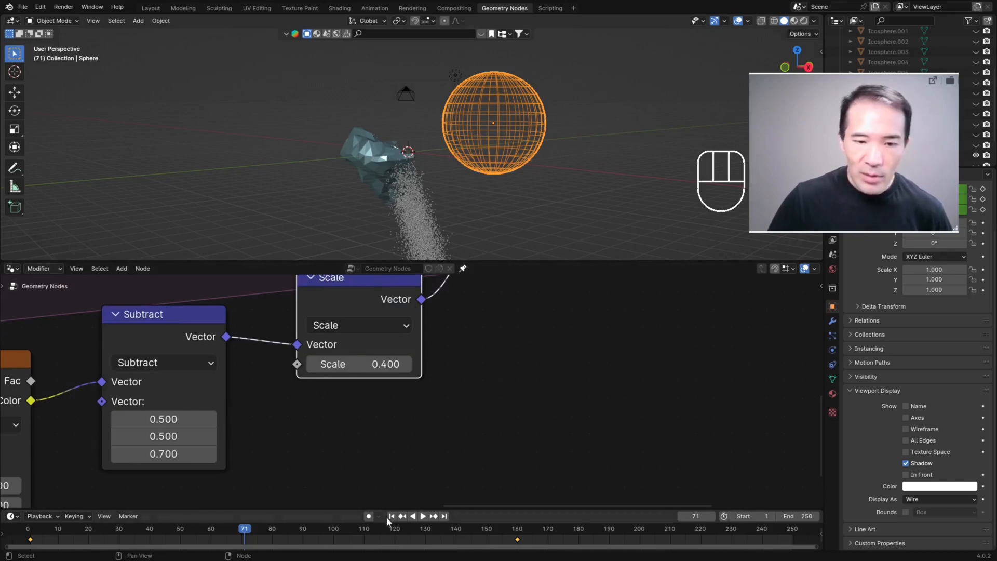
Step: Replay the simulation from the start and check how the points drift with the reduced offset scale
key("shift+Left")
key("space")
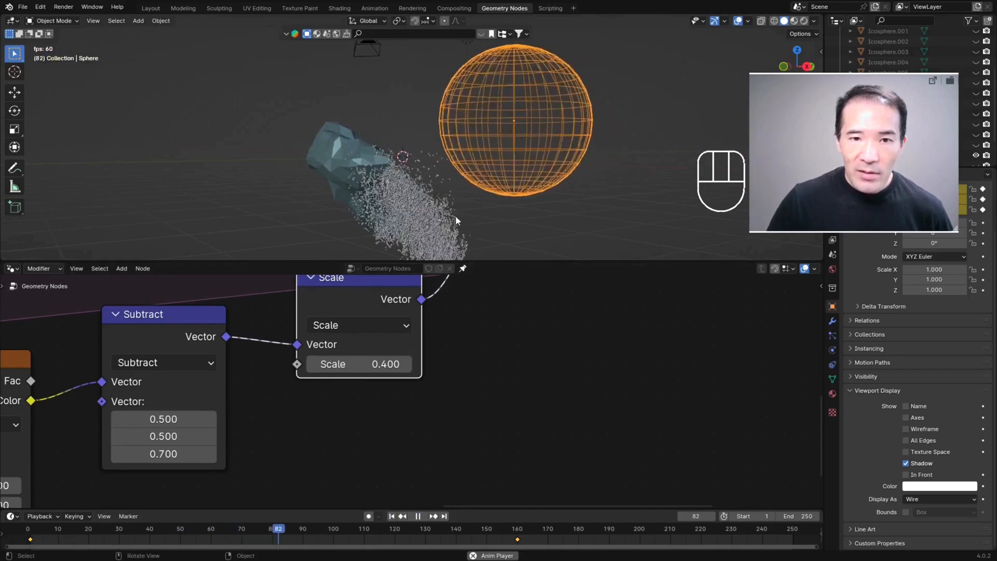
key("space")
key("space")
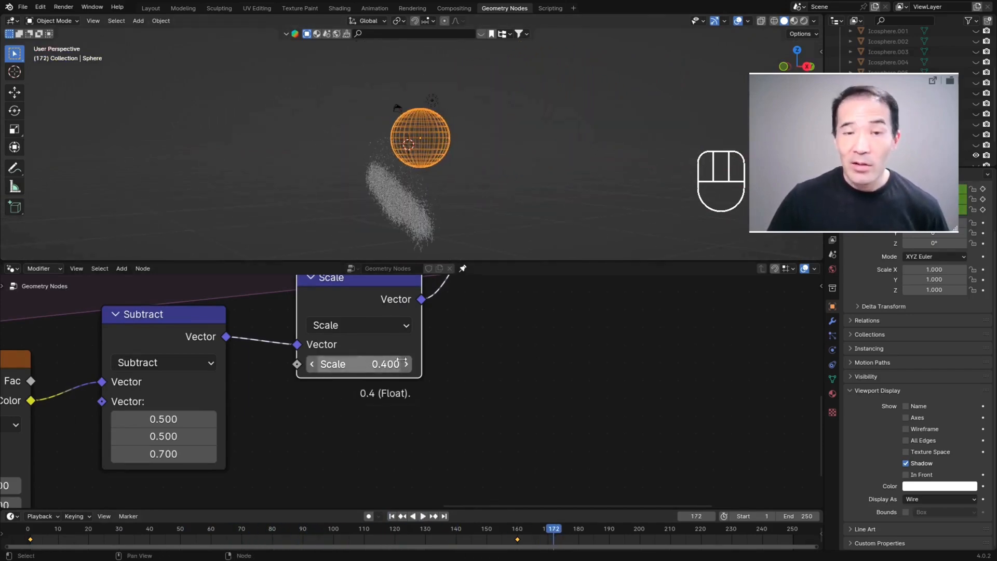
Step: Change the Noise Texture's dimensions to 4D
middle_click_drag(393, 362, 566, 358)
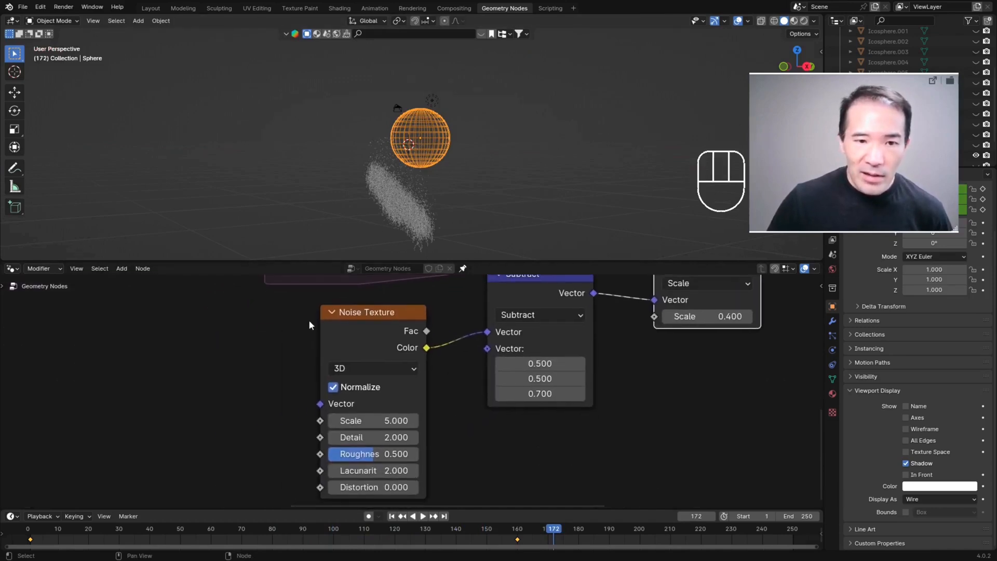
scroll(312, 322, "up", 4)
middle_click_drag(249, 338, 273, 366)
mouse_move(427, 186)
middle_mouse_down()
mouse_move(437, 189)
mouse_move(428, 195)
middle_mouse_up()
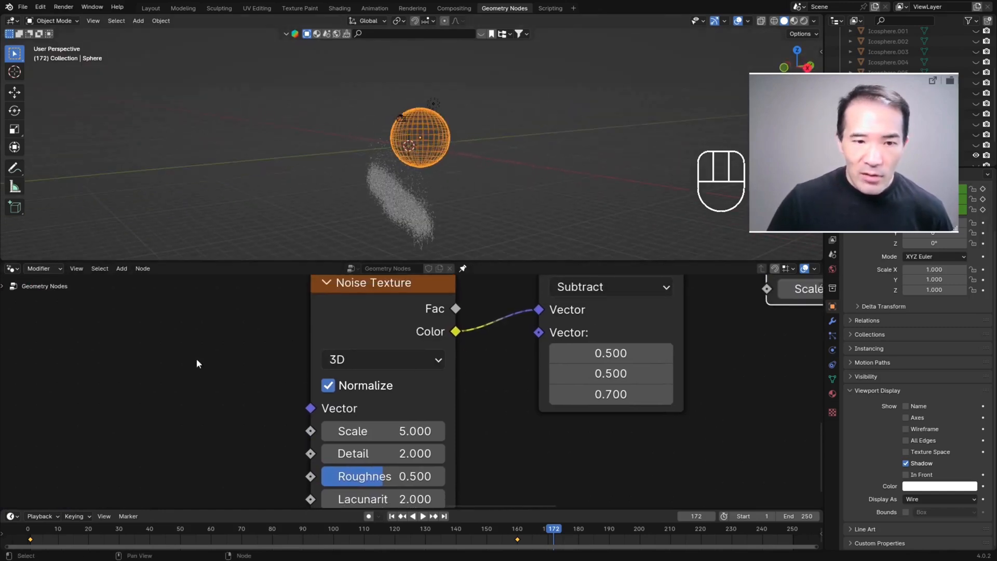
middle_click_drag(365, 363, 346, 377)
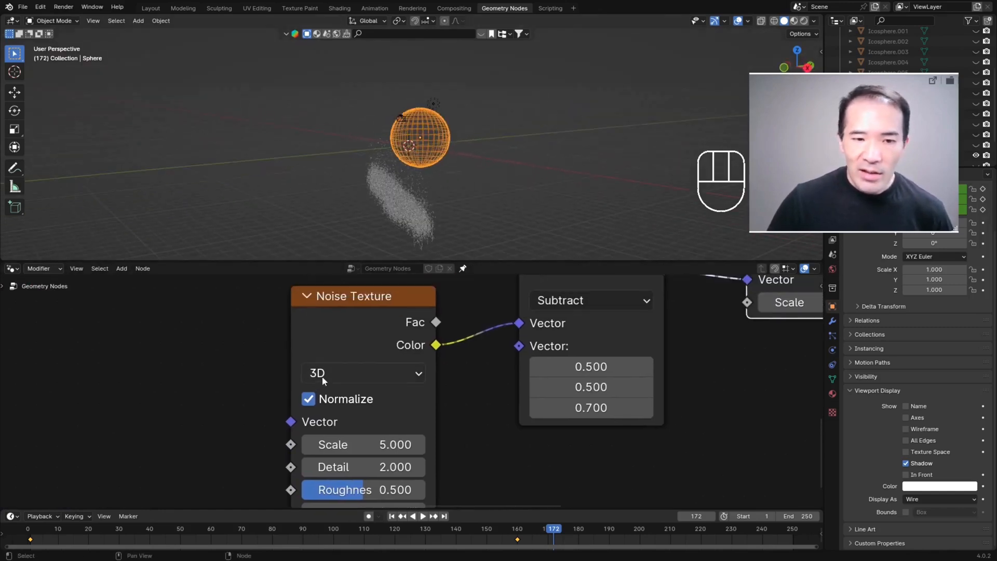
left_click(337, 374)
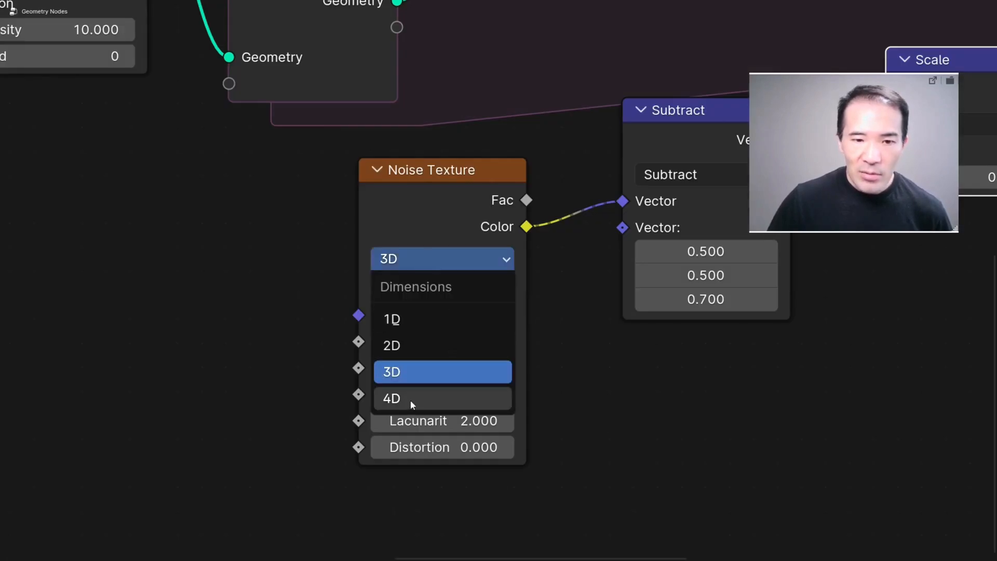
left_click(409, 398)
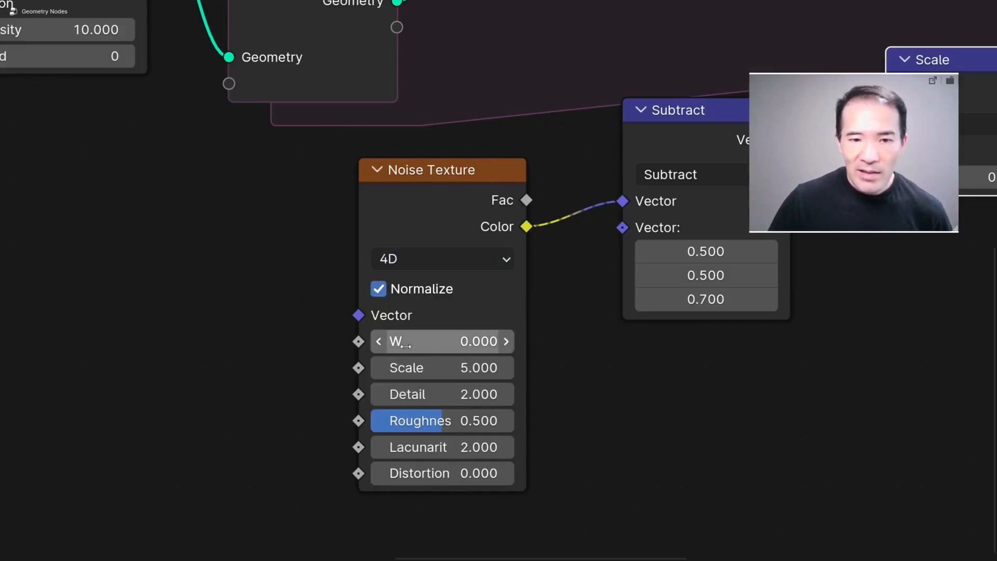
Step: Try different W values on the Noise Texture, ending at 14.7
left_click_drag(479, 343, 506, 341)
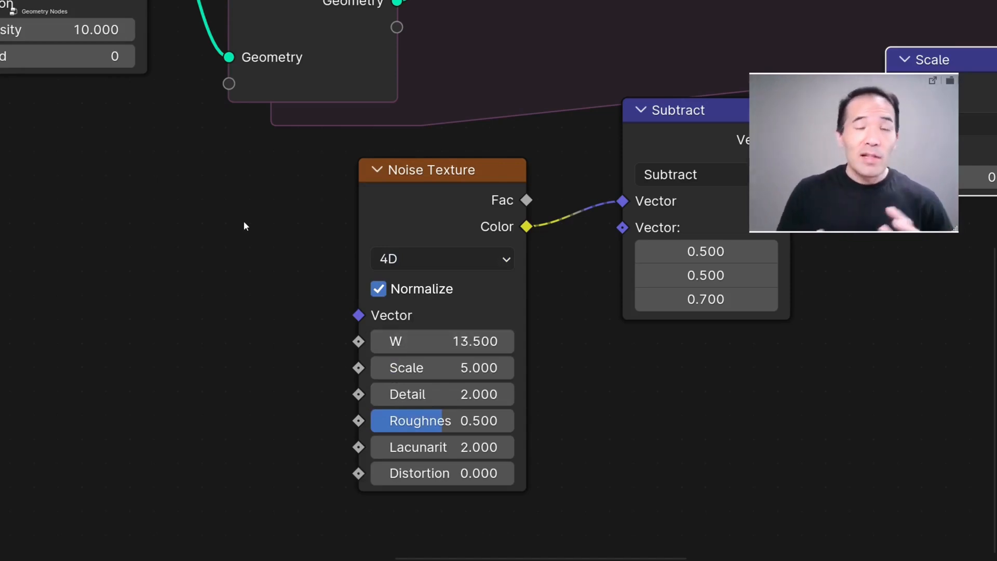
left_click_drag(400, 341, 311, 341)
left_click_drag(441, 341, 406, 341)
middle_click_drag(568, 351, 583, 374)
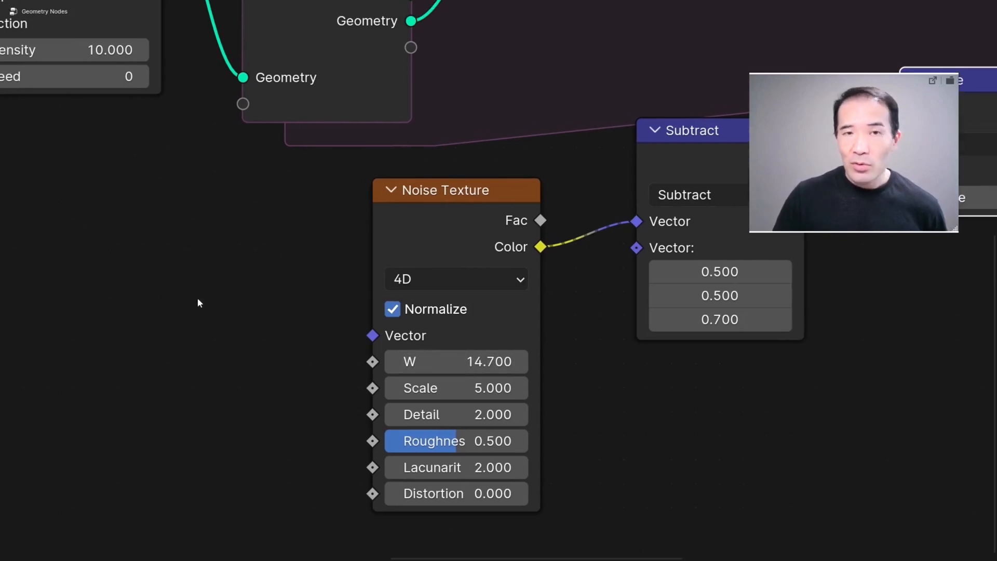
Step: Add a Scene Time node and connect its Frame output to the Noise Texture's W input
key("shift+a")
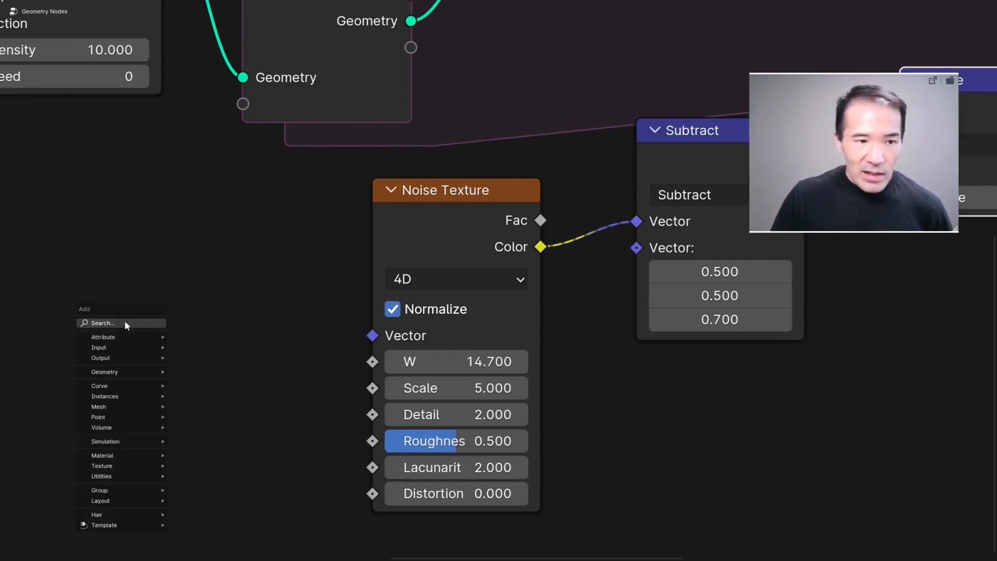
left_click(126, 322)
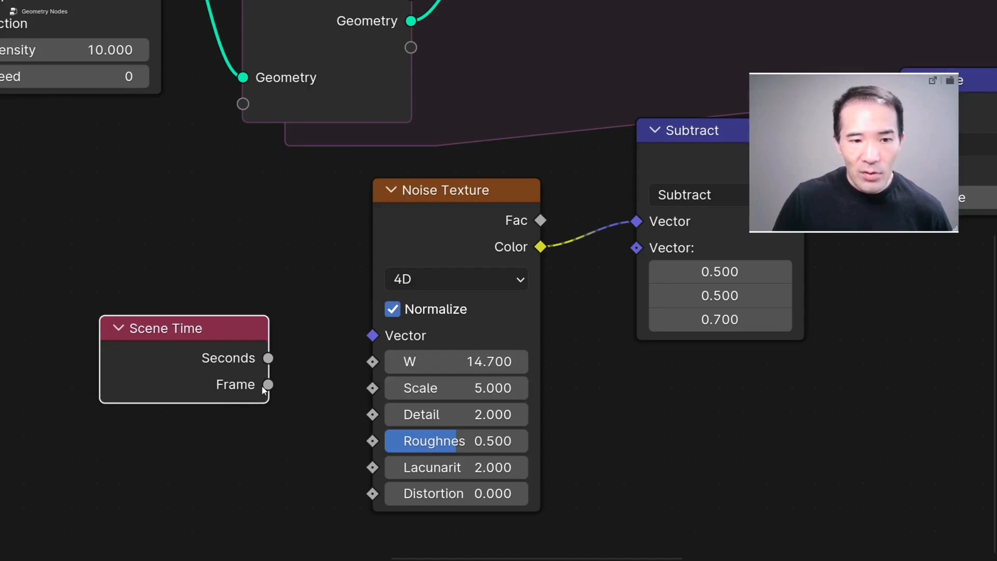
left_click_drag(268, 385, 372, 361)
key("ctrl+alt+space")
Step: Replay the simulation from the first frame and examine the point stream with the time-driven noise
left_click(391, 515)
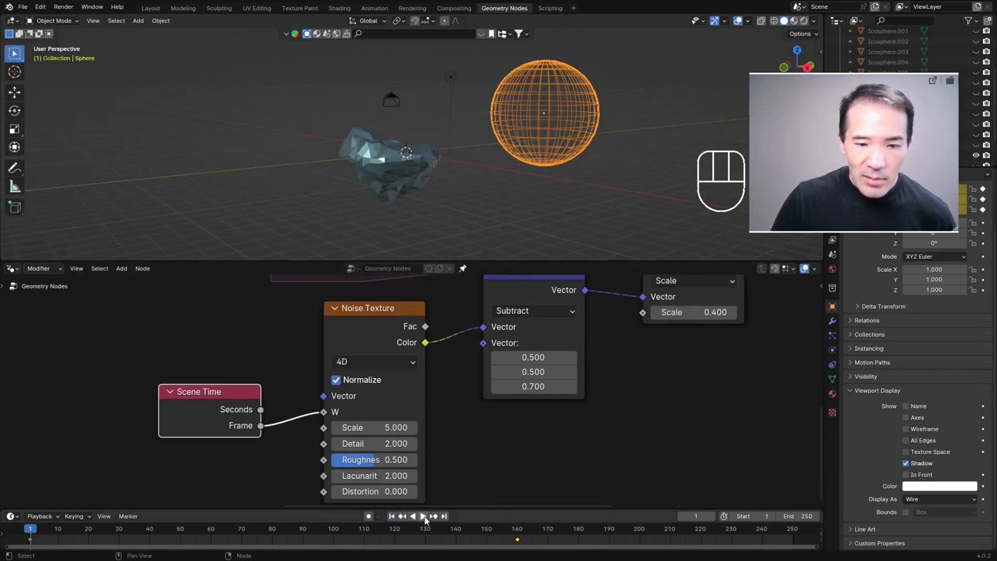
left_click(425, 519)
key("space")
middle_click_drag(472, 171, 432, 232)
scroll(403, 183, "up", 3)
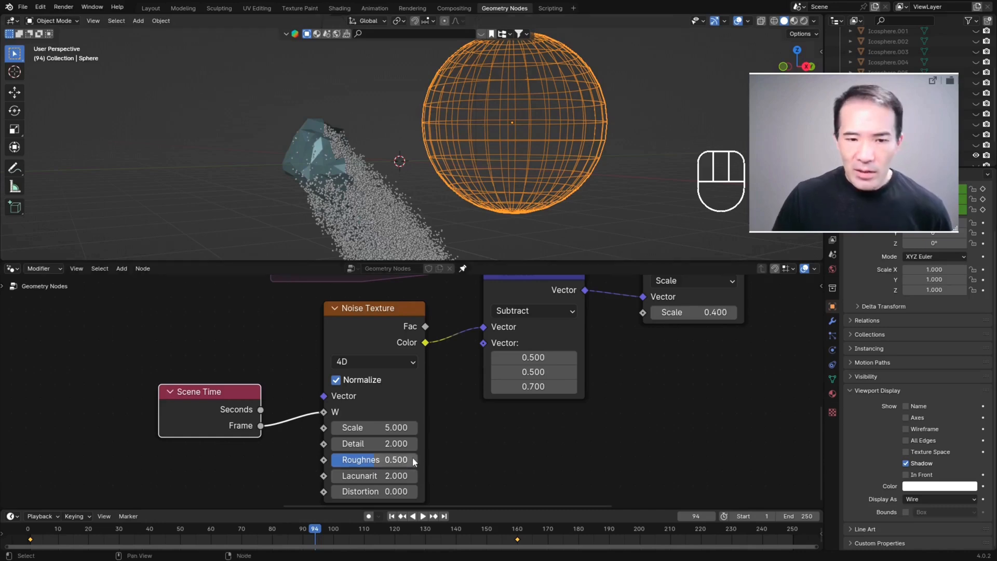
scroll(427, 400, "up", 3)
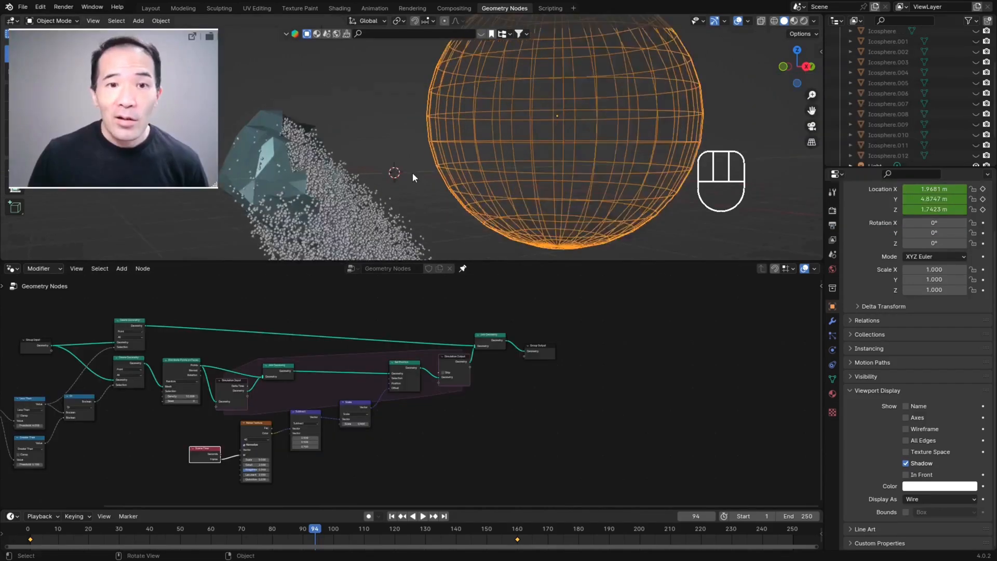
middle_click_drag(412, 171, 386, 195)
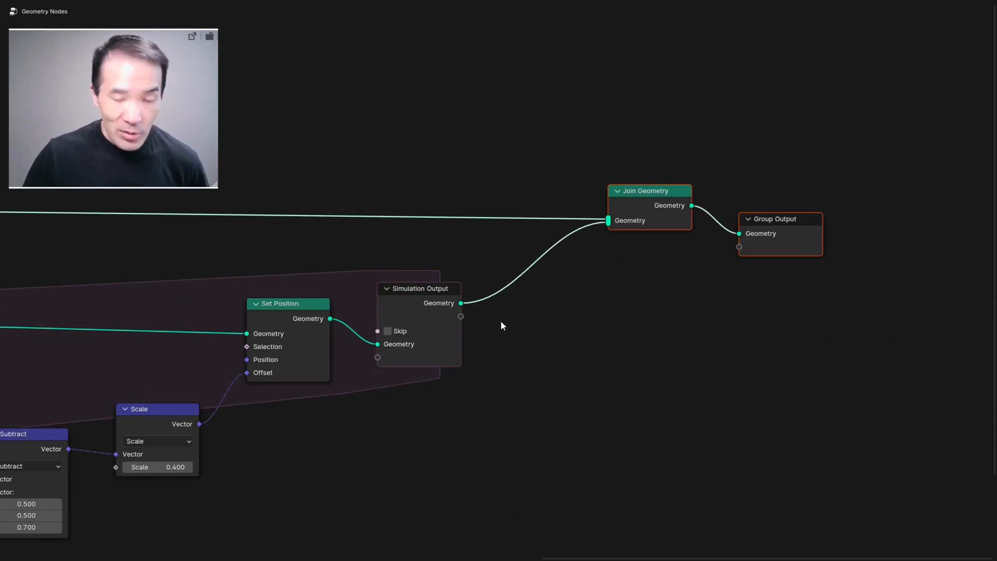
Step: Insert a Points to Volume node between the Simulation Output and Join Geometry, and inspect the resulting volume
key("shift+a")
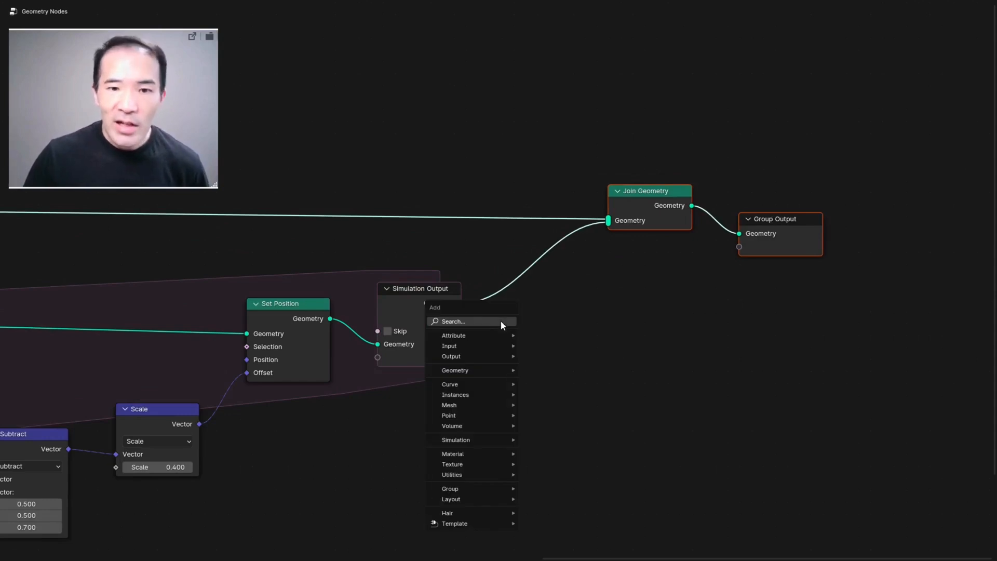
left_click(495, 320)
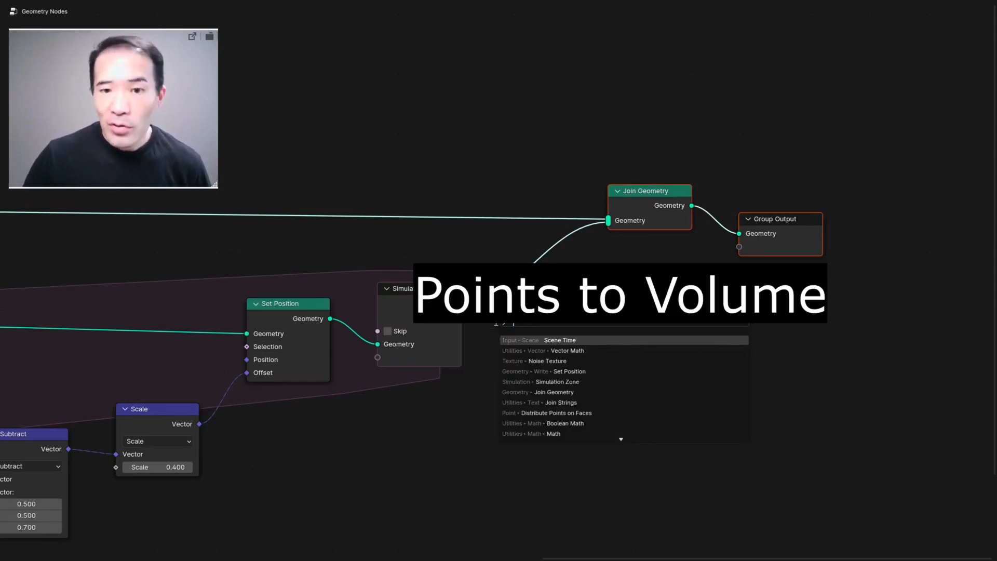
left_click(555, 282)
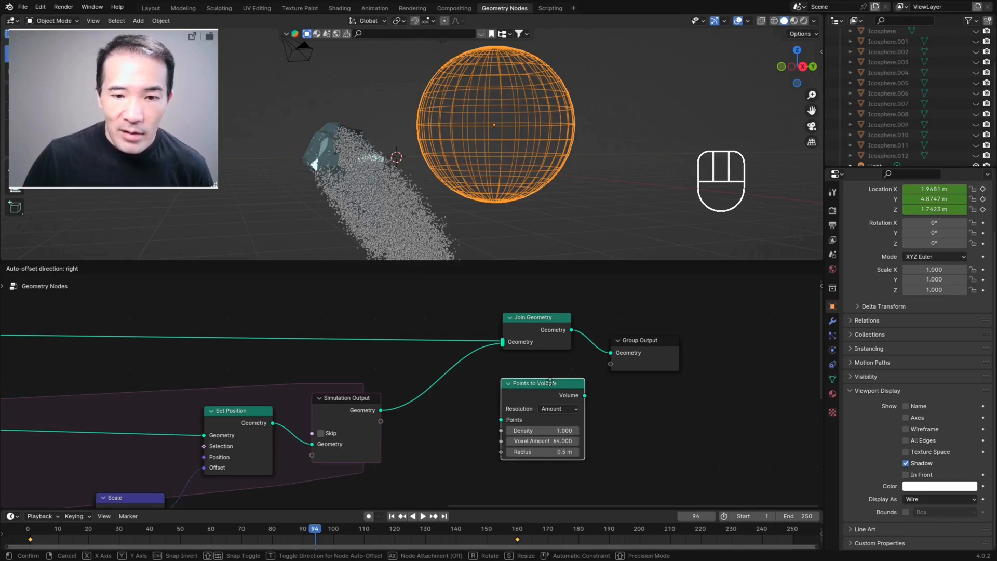
left_click_drag(546, 383, 464, 382)
scroll(343, 213, "down", 2)
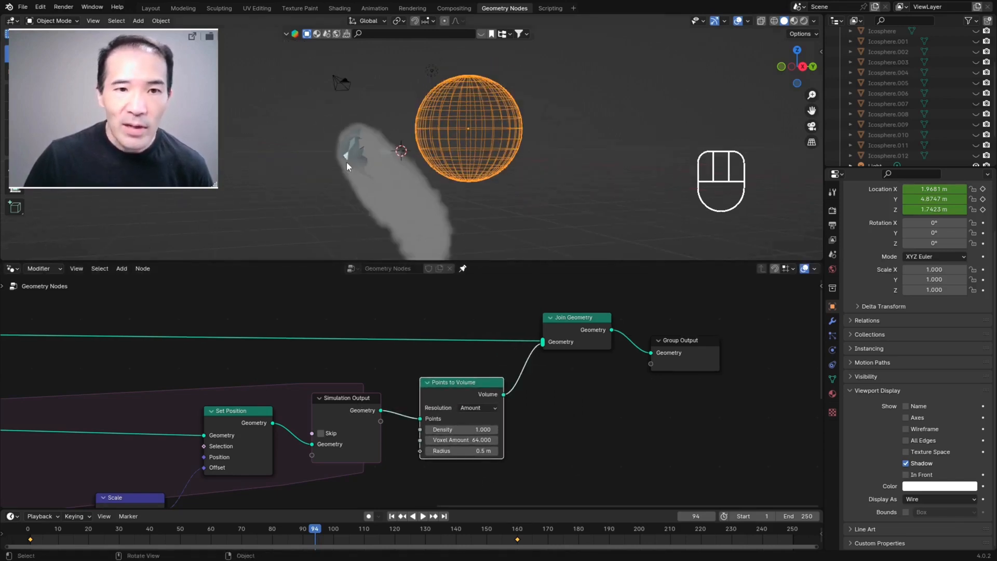
middle_click_drag(384, 154, 335, 146)
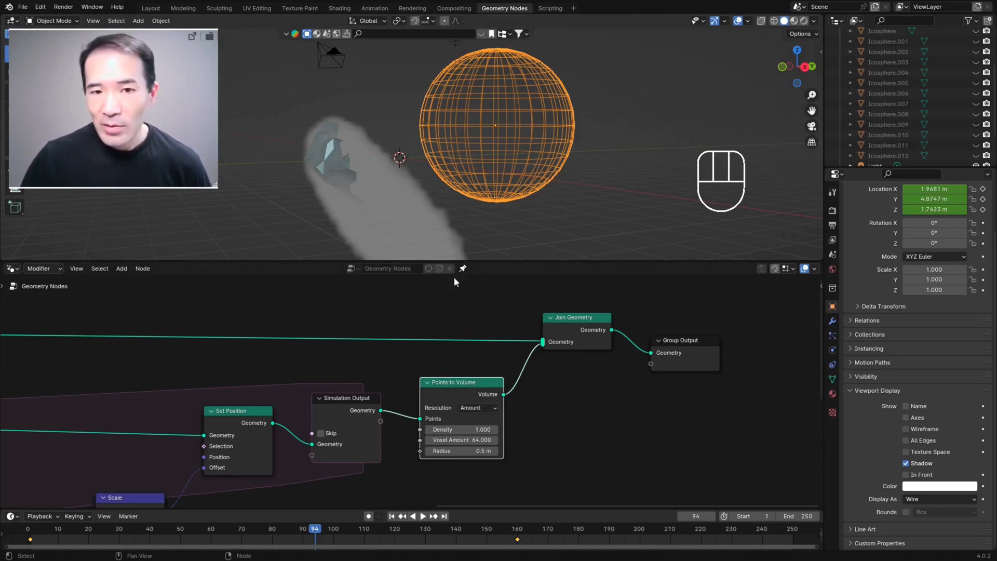
Step: Insert a Volume to Mesh node between Points to Volume and Join Geometry, and inspect the resulting mesh
key("ctrl+alt+space")
key("shift+a")
left_click(596, 317)
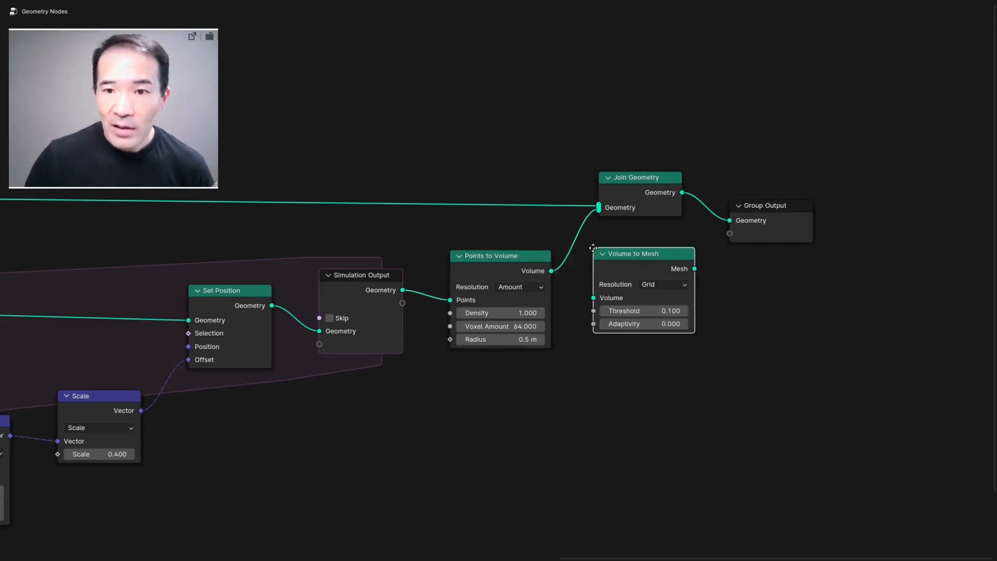
left_click(591, 248)
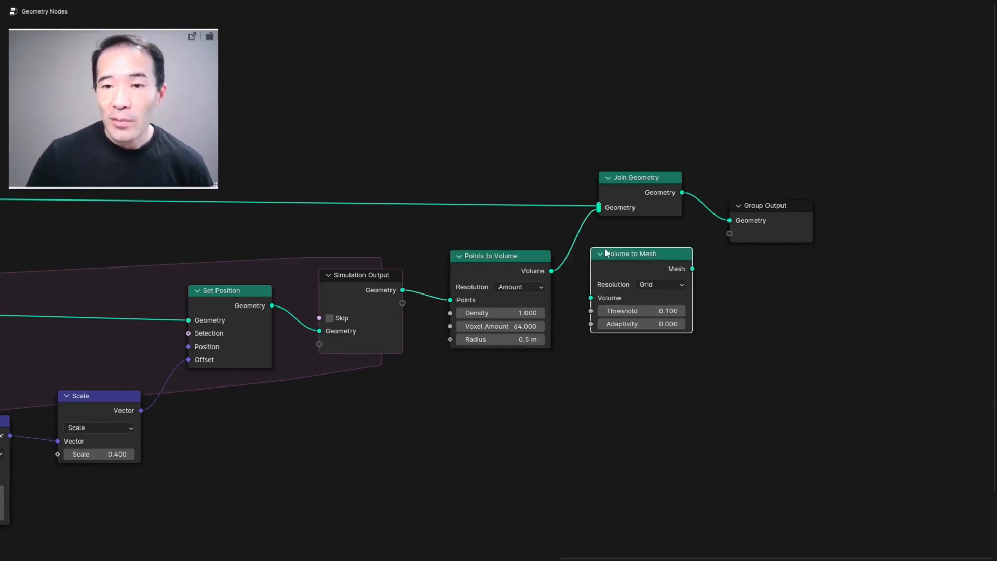
key("ctrl+alt+space")
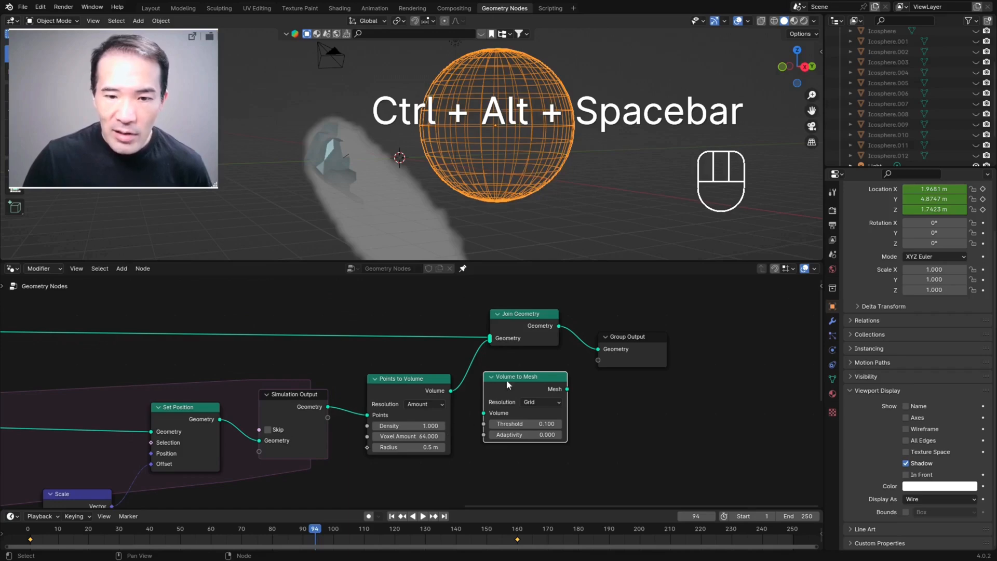
left_click_drag(518, 380, 495, 368)
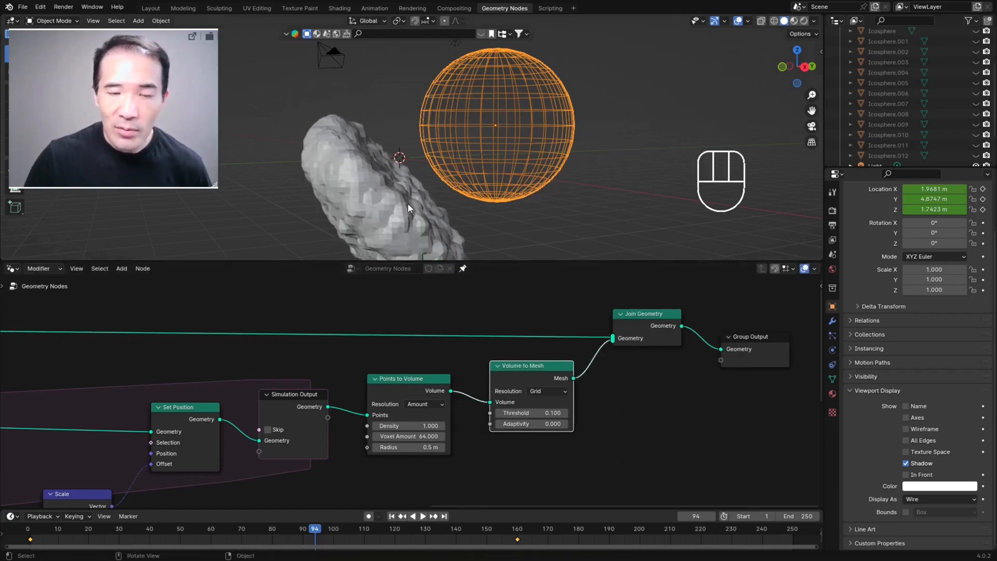
middle_click_drag(376, 139, 392, 167)
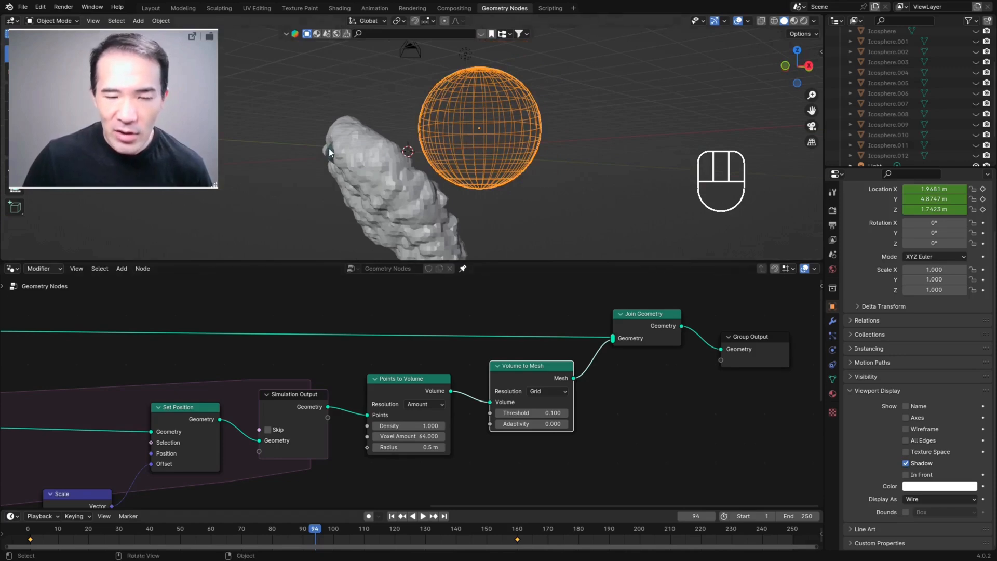
Step: Set the Points to Volume node's radius to 0.13 m
scroll(454, 410, "up", 1)
middle_click_drag(452, 404, 440, 348)
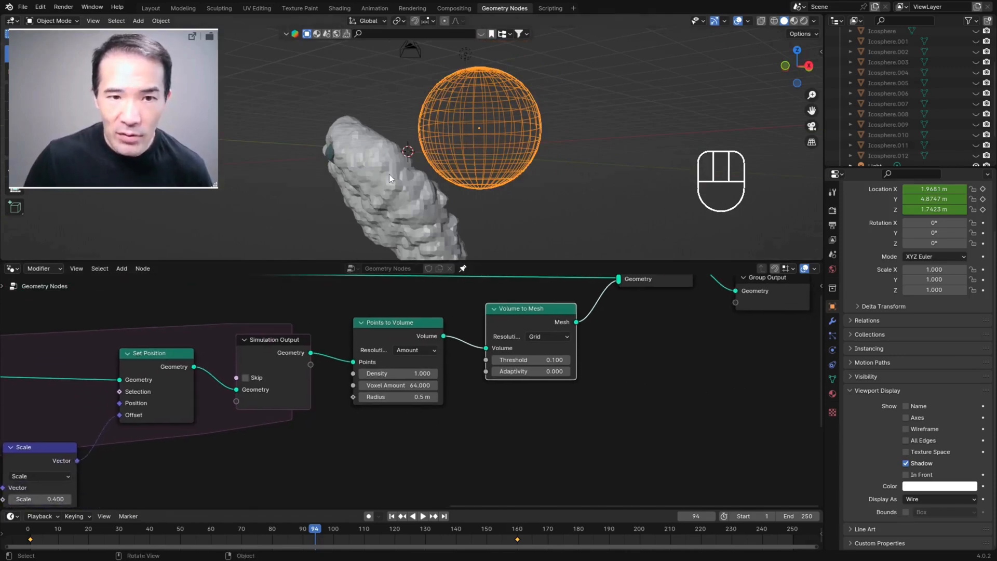
left_click_drag(372, 397, 354, 397)
left_click(363, 397)
left_click(362, 397)
left_click(434, 397)
middle_click_drag(442, 182, 426, 204)
left_click(434, 397)
left_click_drag(400, 396, 407, 397)
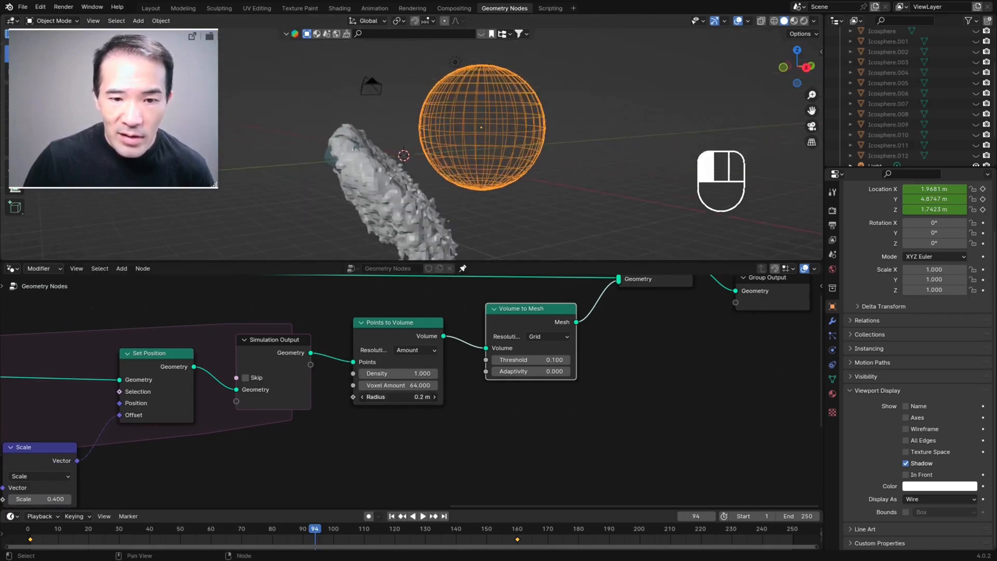
left_click(407, 397)
type("0.13")
key("Return")
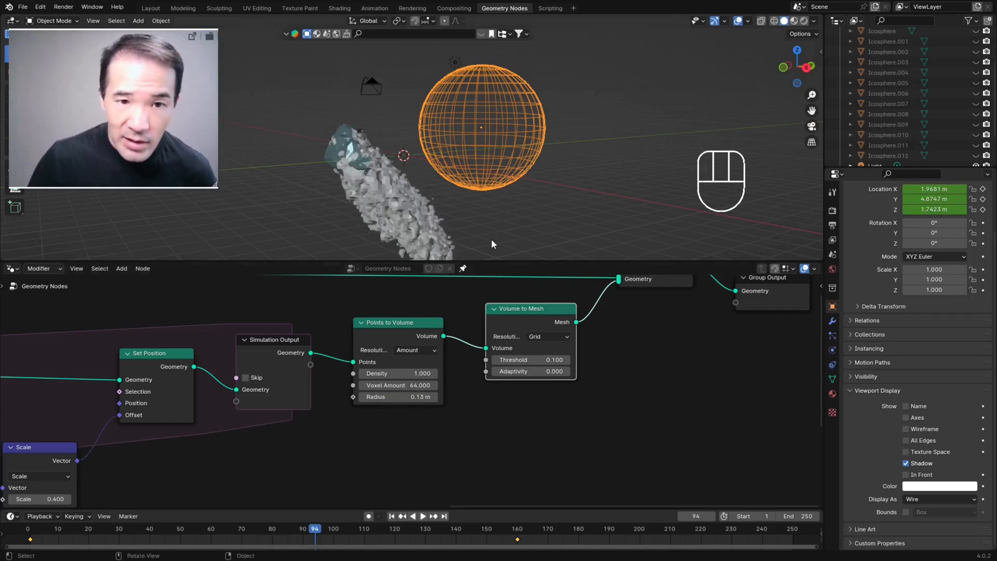
Step: Examine the thinner falling mesh and the density setting of the Distribute Points on Faces node
middle_click_drag(439, 196, 382, 248)
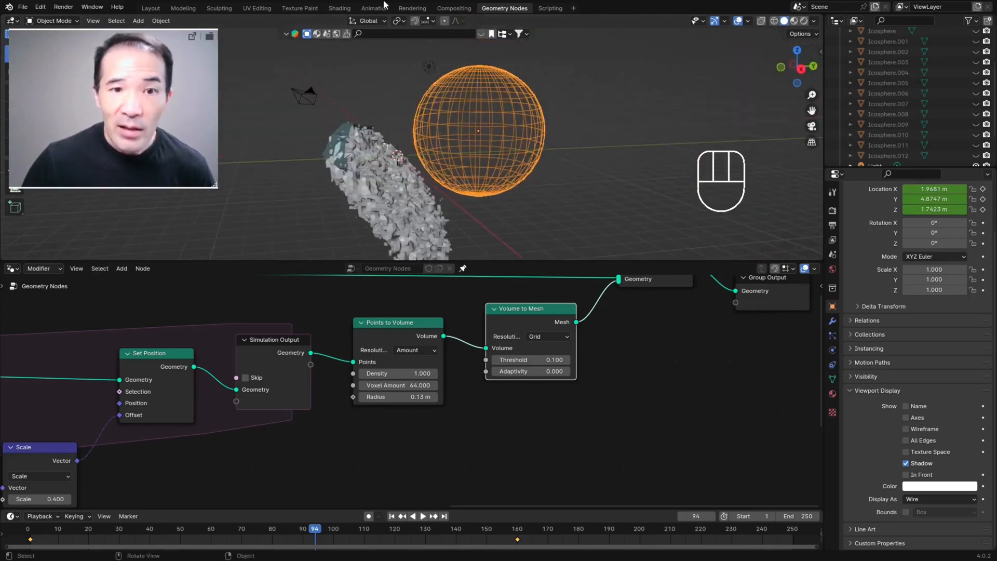
scroll(311, 303, "down", 4)
middle_click_drag(314, 325, 723, 254)
middle_click_drag(189, 416, 283, 484)
scroll(383, 361, "up", 4)
scroll(382, 356, "up", 1)
middle_click_drag(363, 369, 392, 321)
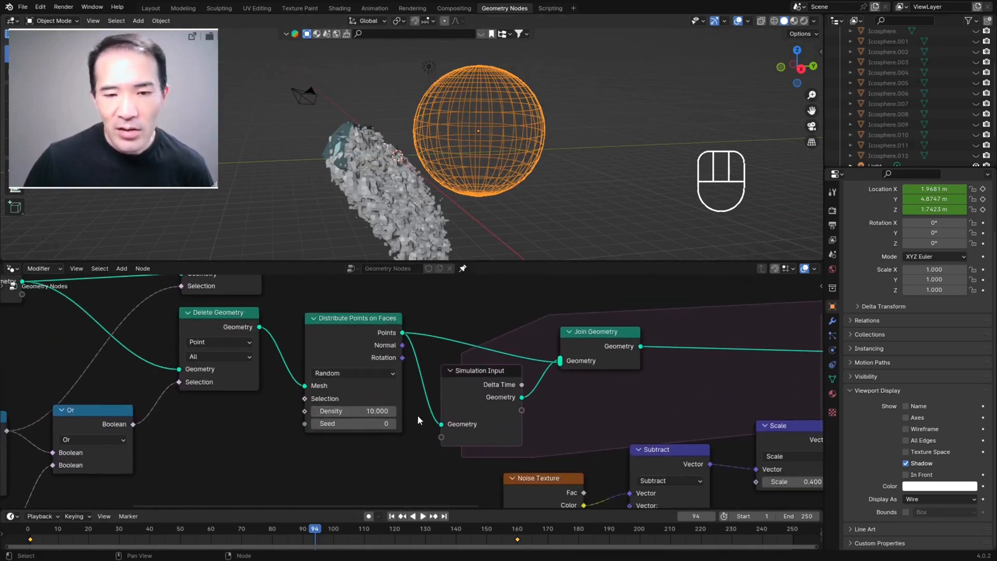
left_click(378, 412)
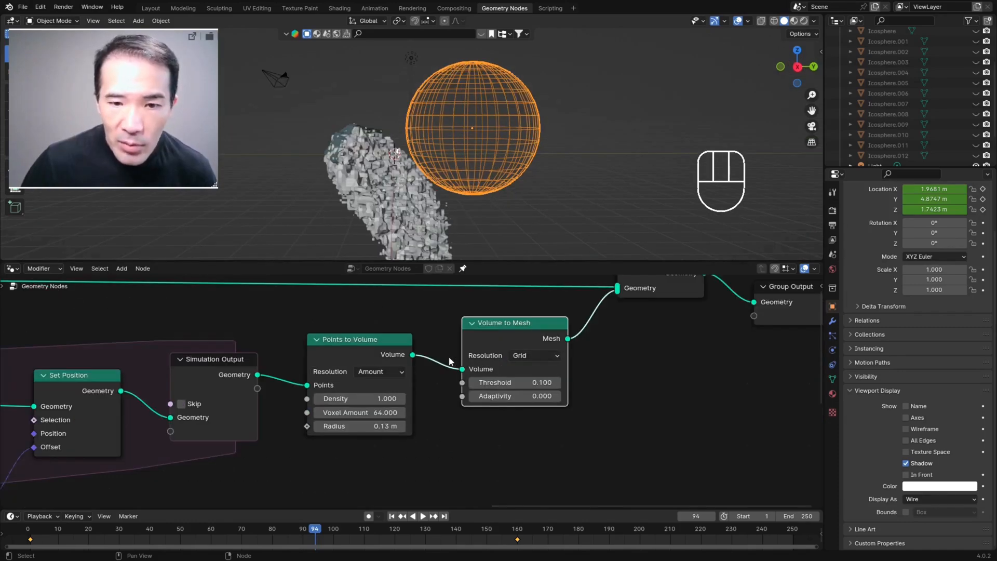
Step: Switch the Volume to Mesh node's resolution mode to Amount
left_click(528, 357)
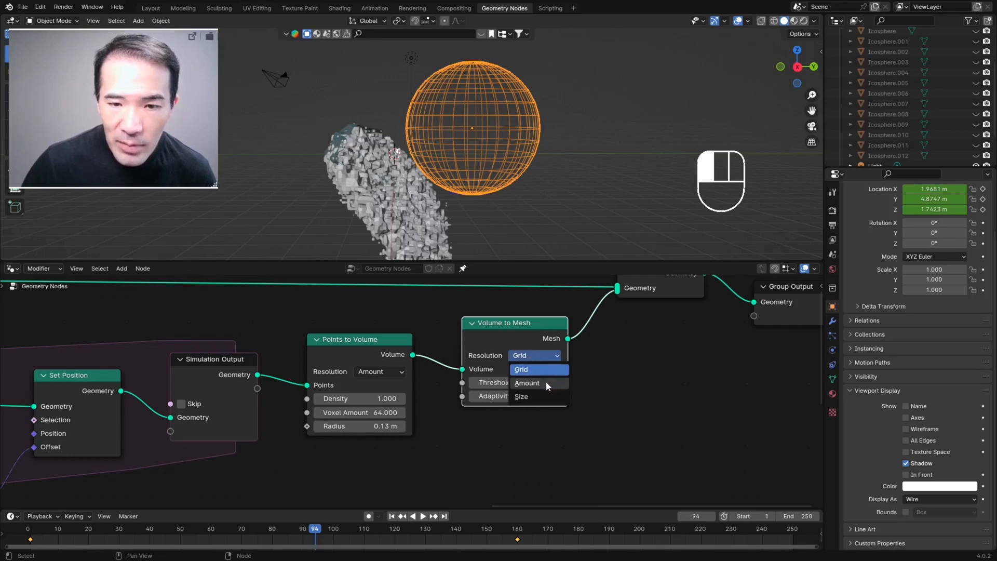
left_click(546, 382)
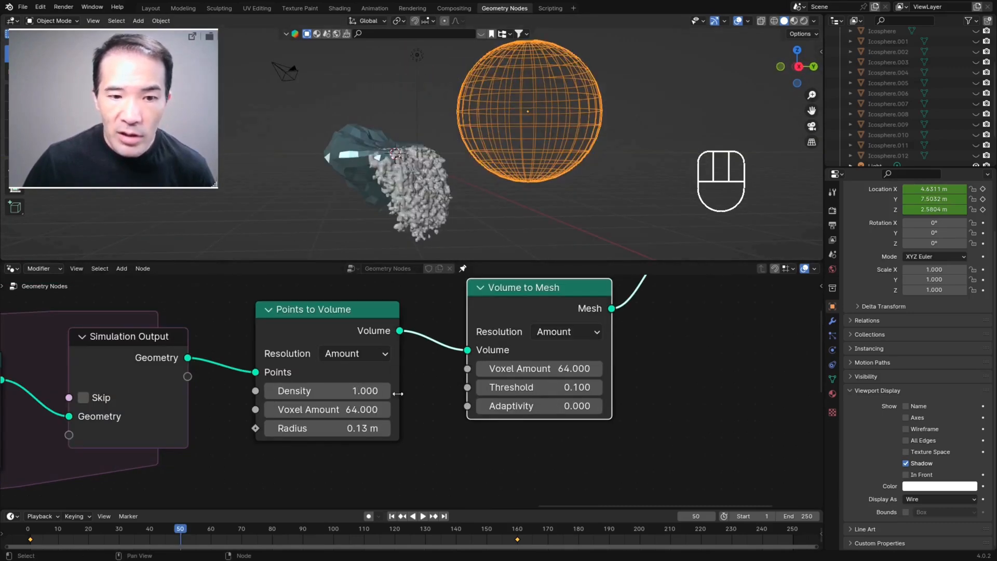
middle_click_drag(398, 393, 388, 371)
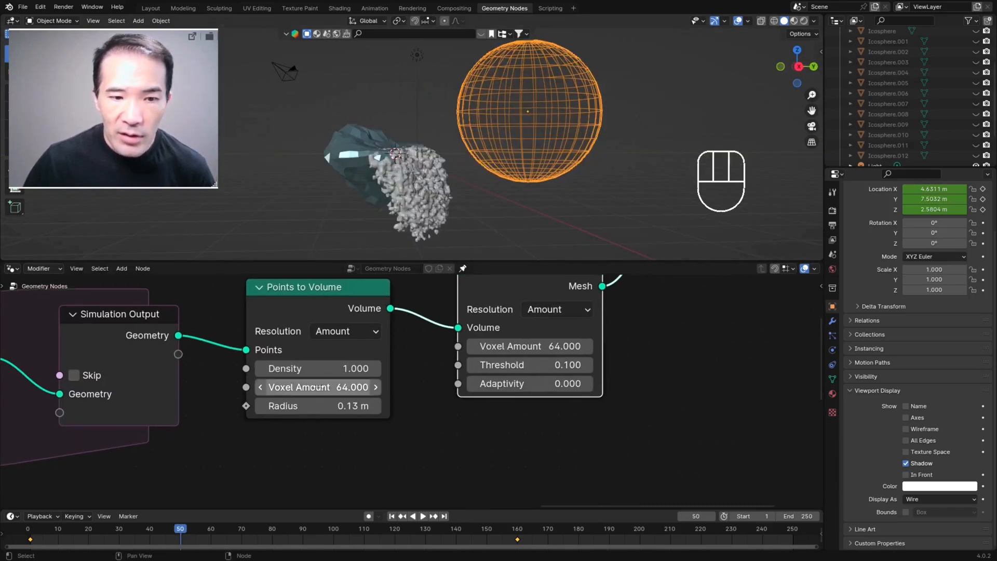
Step: Set the Points to Volume node's voxel amount to 40
left_click_drag(332, 389, 277, 388)
left_click(352, 387)
type("40")
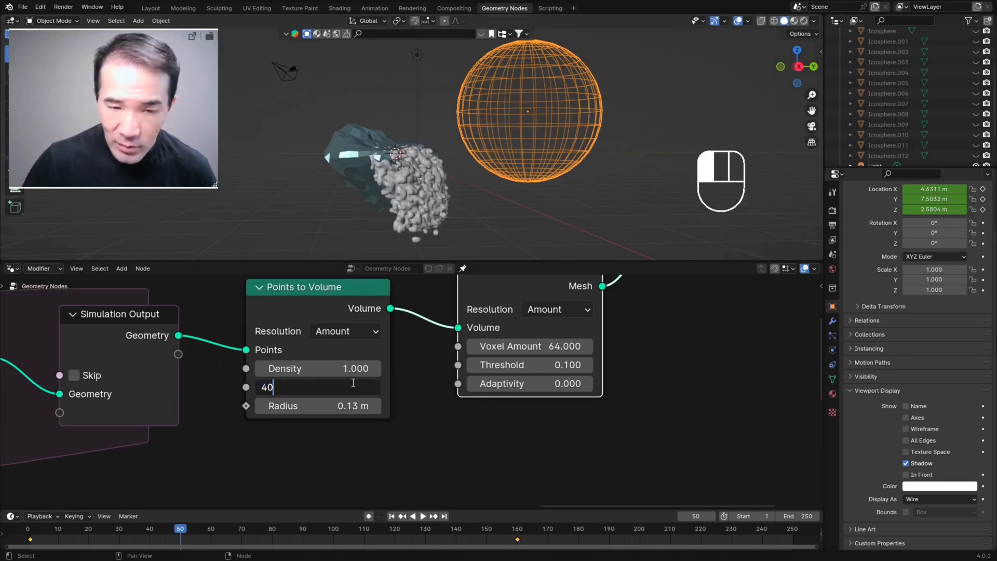
key("Return")
Step: Try a Volume to Mesh voxel amount of 100, set it to 40 instead, and inspect the mesh up close
left_click_drag(524, 346, 544, 346)
left_click(545, 346)
type("100")
key("Return")
left_click_drag(584, 347, 577, 347)
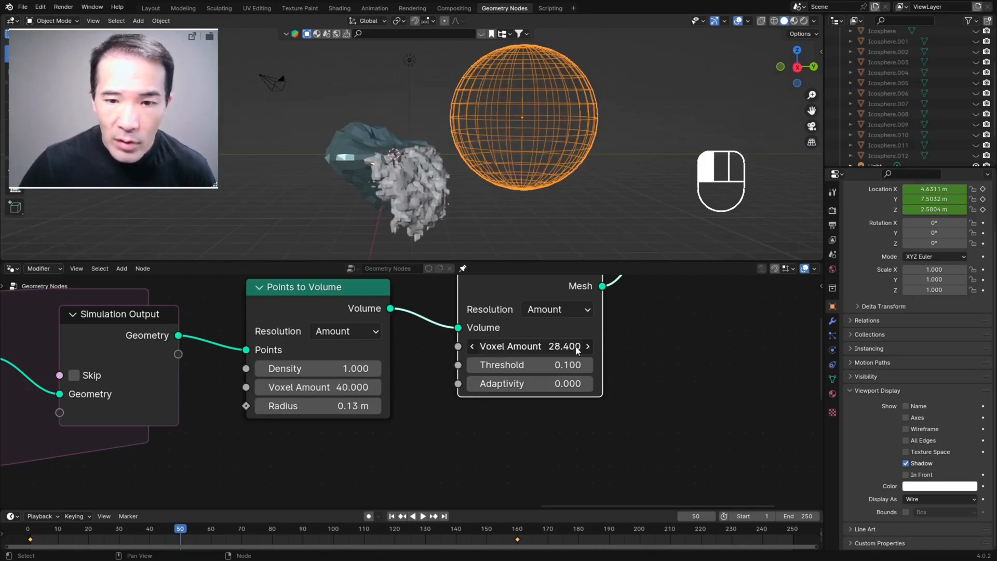
left_click(558, 347)
type("40")
key("Return")
scroll(476, 184, "up", 3)
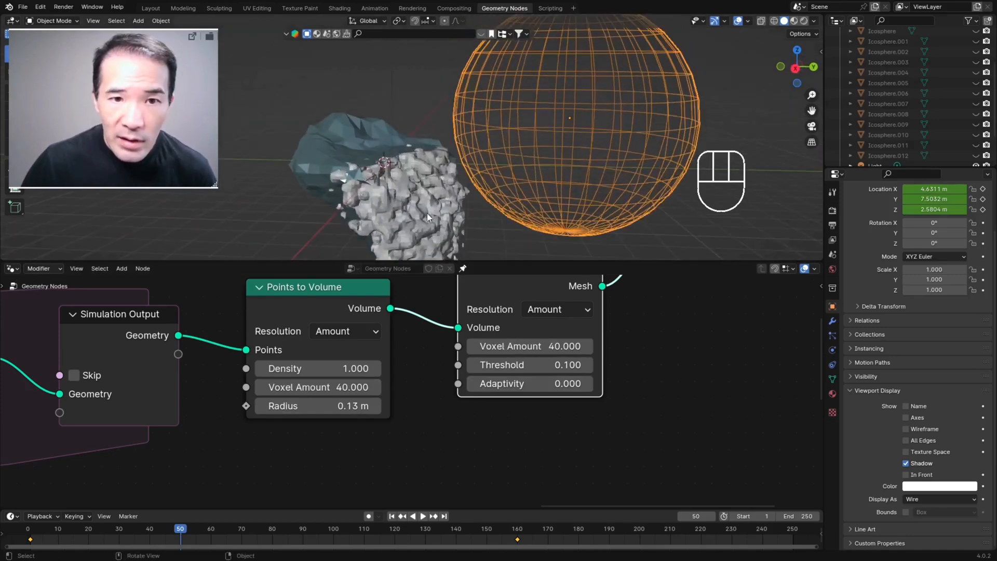
scroll(426, 200, "up", 2)
scroll(451, 213, "down", 3)
middle_click_drag(440, 200, 313, 207)
Step: Insert a Set Shade Smooth node between Join Geometry and Group Output, and inspect the smoothed mesh
scroll(554, 371, "down", 4)
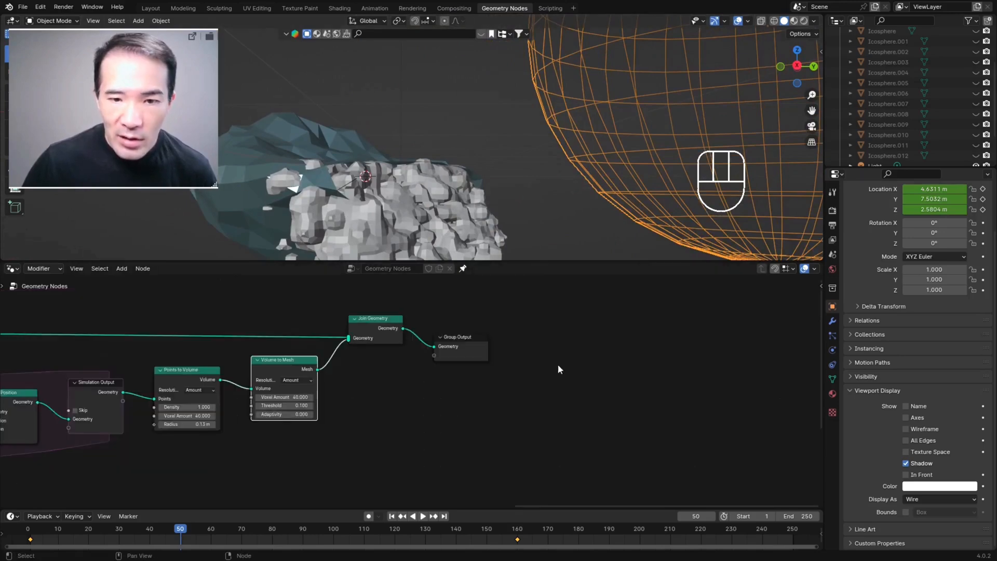
key("ctrl+alt+space")
scroll(570, 363, "up", 4)
key("shift+a")
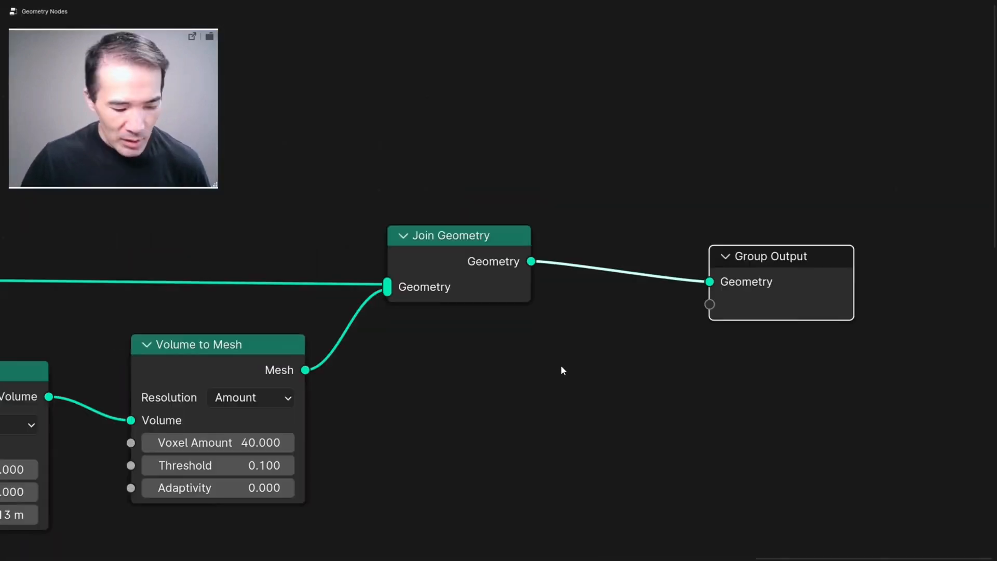
type("set smoo")
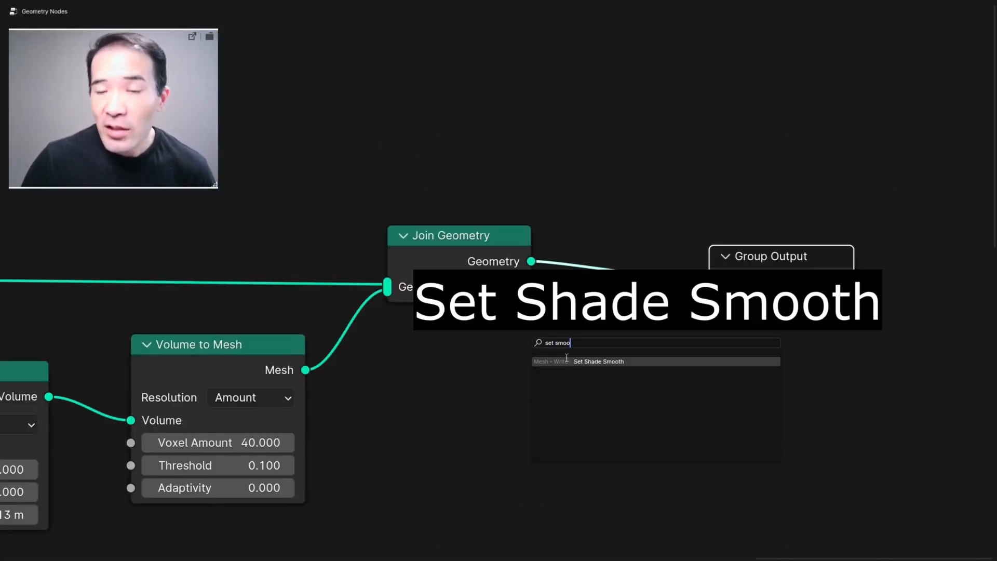
left_click(597, 362)
key("ctrl+alt+space")
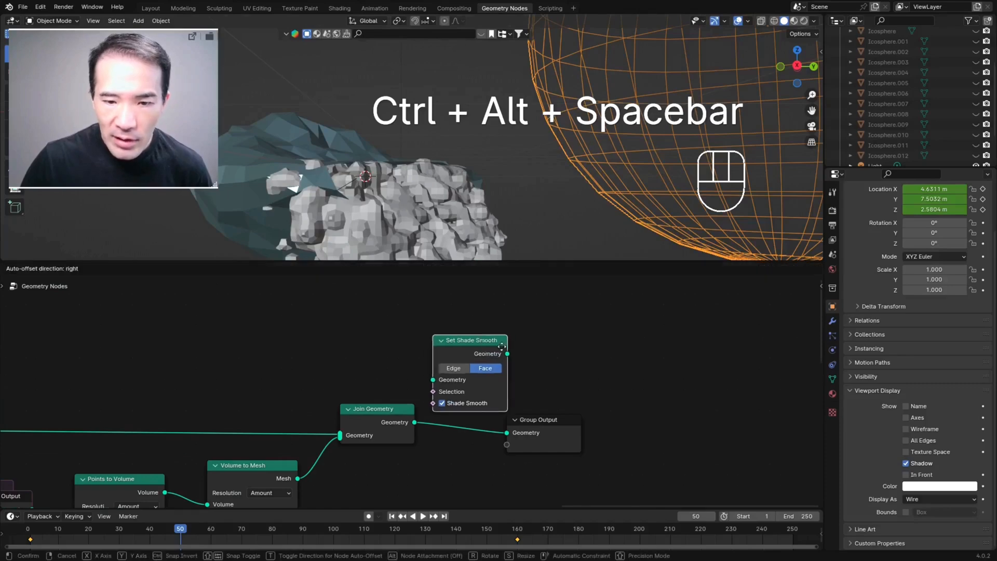
left_click(511, 408)
middle_click_drag(496, 249, 445, 189)
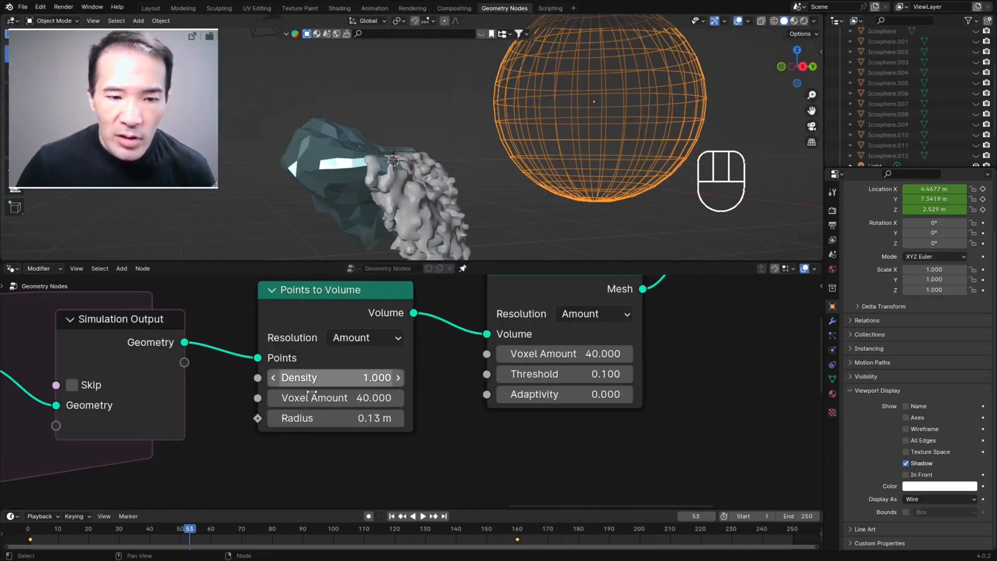
Step: Adjust the Points to Volume and Volume to Mesh settings, bringing the Volume to Mesh voxel amount to 100
middle_click_drag(468, 202, 404, 208)
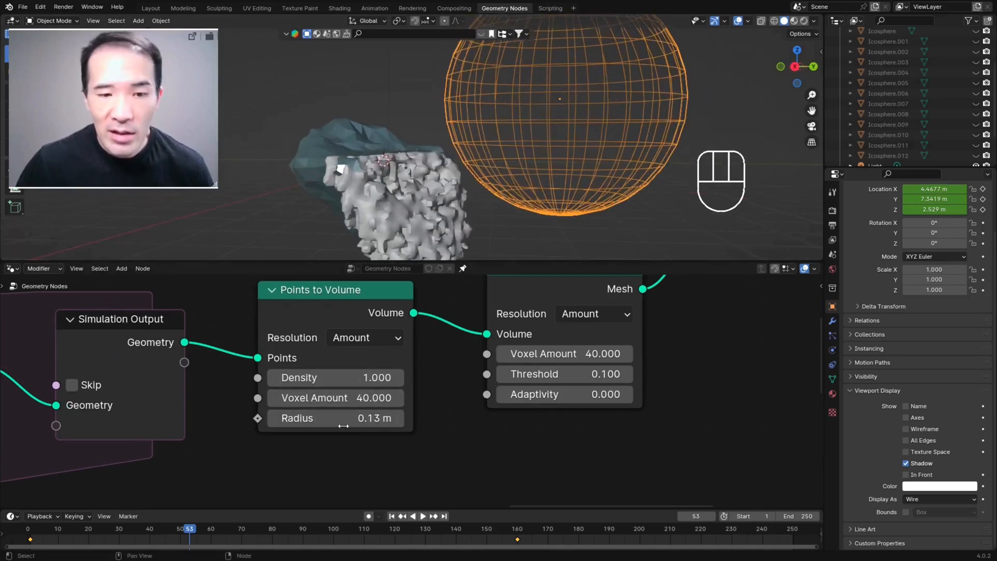
left_click_drag(341, 399, 301, 399)
left_click_drag(565, 354, 492, 353)
middle_click_drag(690, 353, 660, 390)
left_click_drag(520, 392, 614, 392)
middle_click_drag(379, 194, 418, 209)
left_click_drag(306, 436, 278, 436)
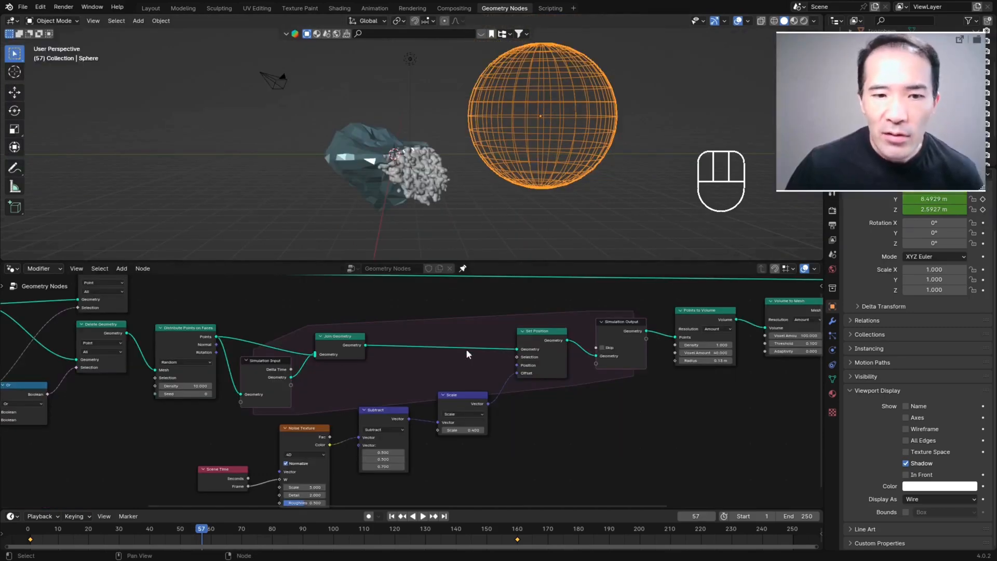
Step: Review the simulation nodes, replay the animation from the first frame, and examine the smooth-shaded falling mesh
middle_click_drag(354, 360, 258, 378)
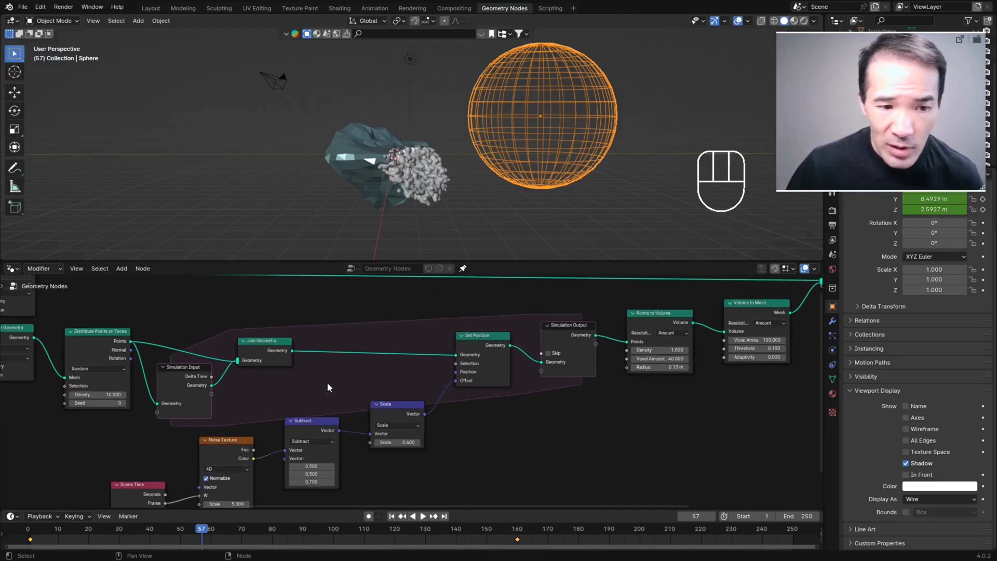
scroll(422, 154, "up", 4)
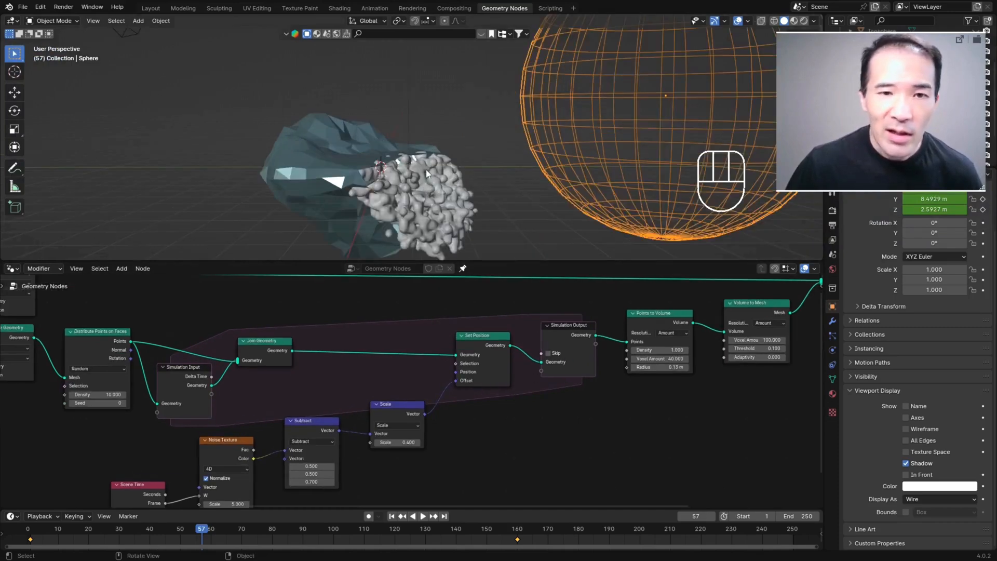
scroll(438, 204, "down", 2)
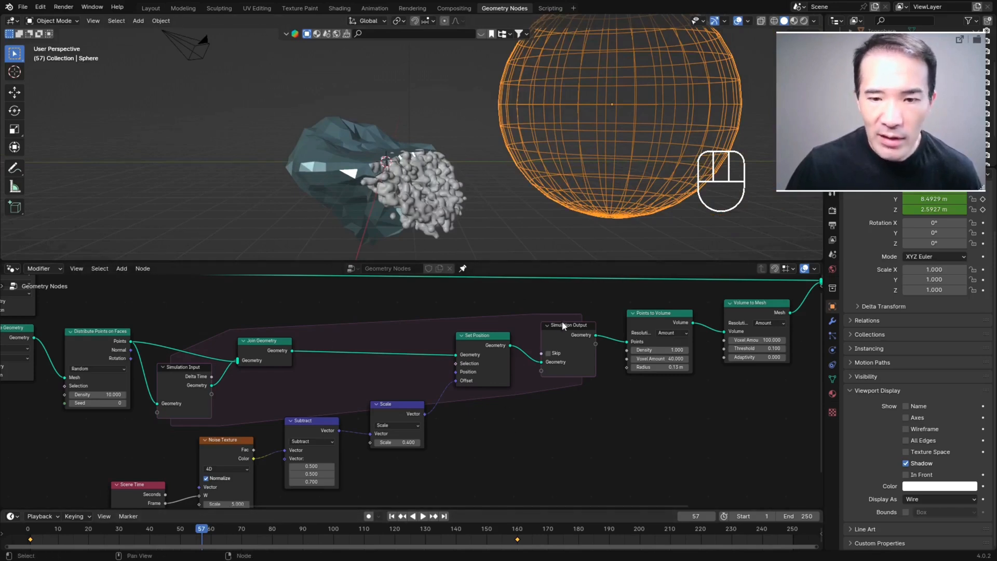
middle_click_drag(445, 163, 427, 177)
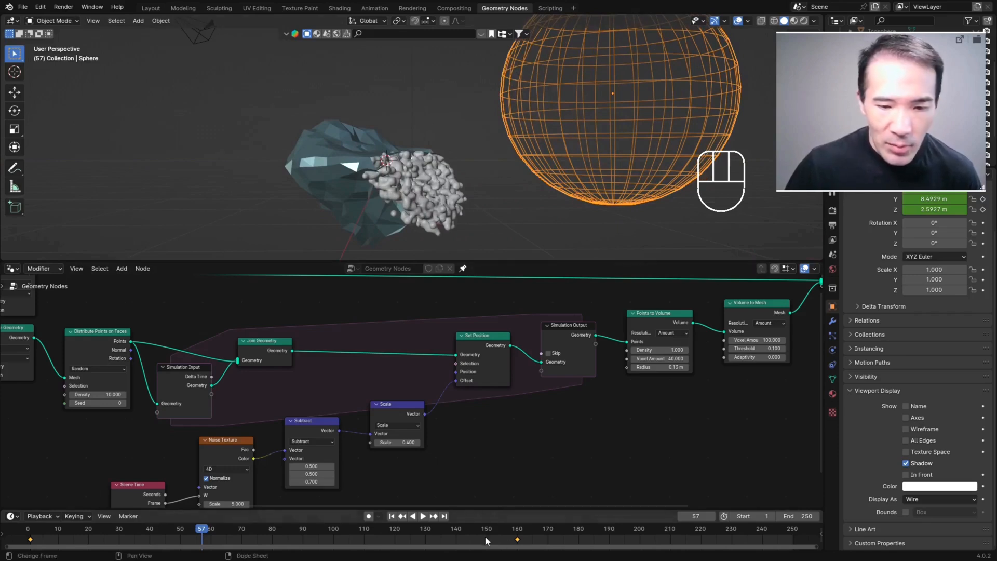
left_click(392, 516)
key("space")
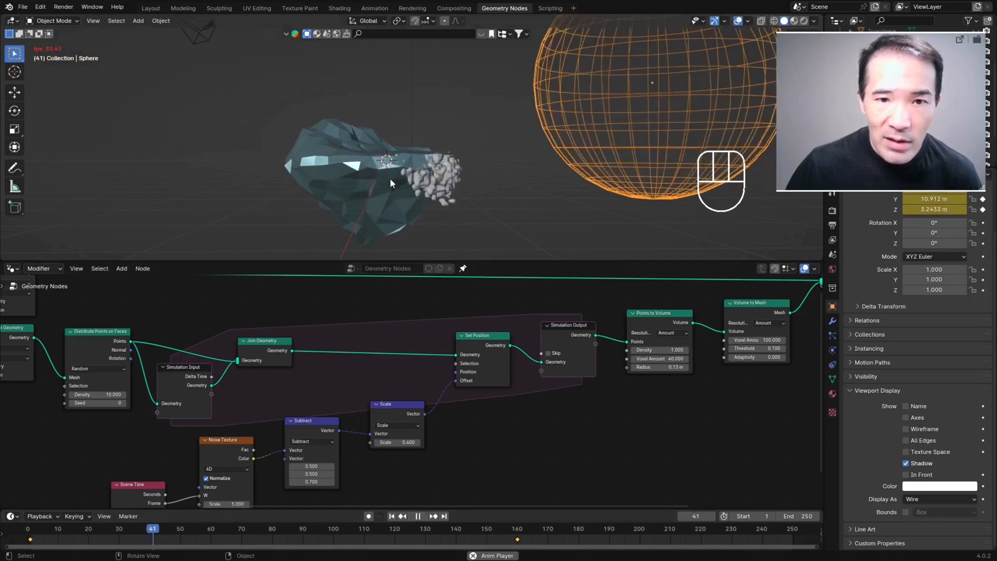
key("space")
mouse_move(436, 172)
middle_mouse_down()
mouse_move(456, 201)
mouse_move(387, 200)
mouse_move(441, 179)
middle_mouse_up()
Step: Set the Distribute Points on Faces node's density to 100
middle_click_drag(450, 328, 638, 300)
scroll(382, 419, "up", 3)
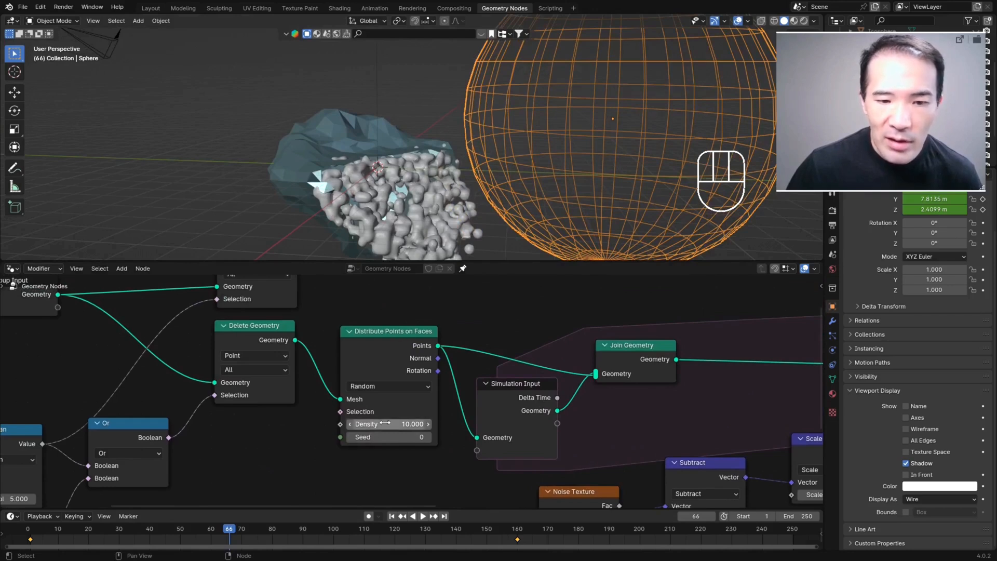
left_click(398, 423)
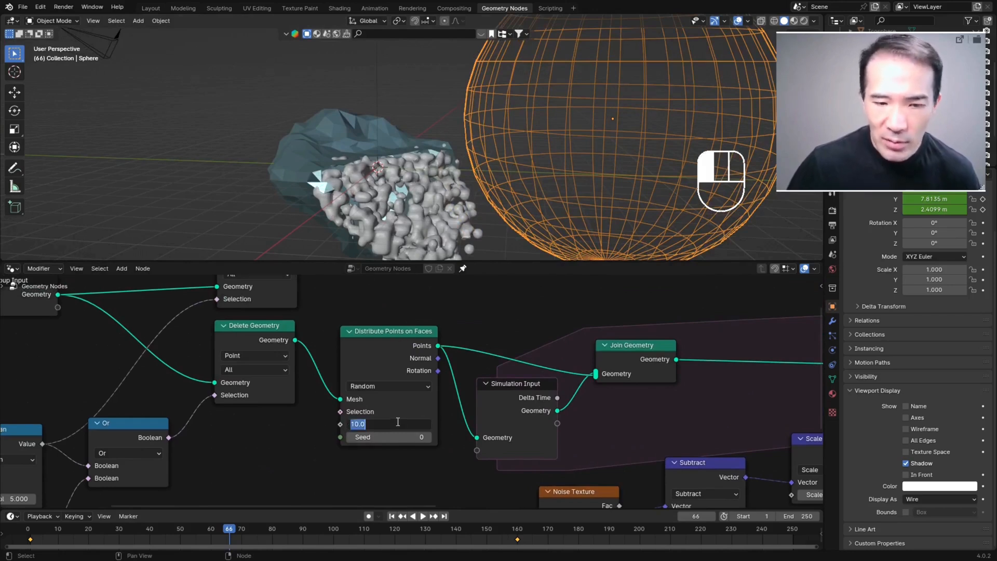
type("100")
key("Return")
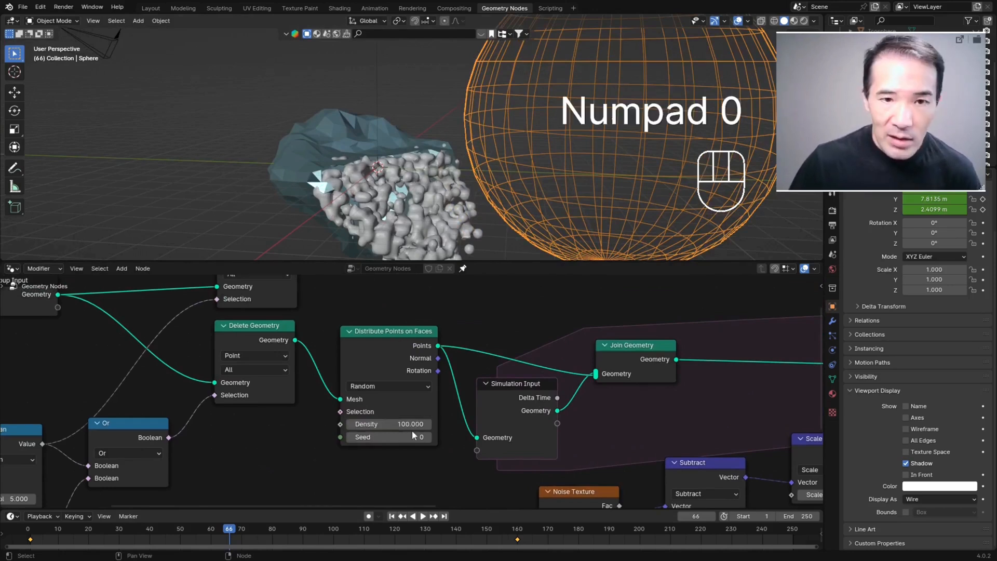
Step: Replay the simulation from the first frame and examine the falling mesh with the denser points
left_click(392, 517)
left_click(423, 516)
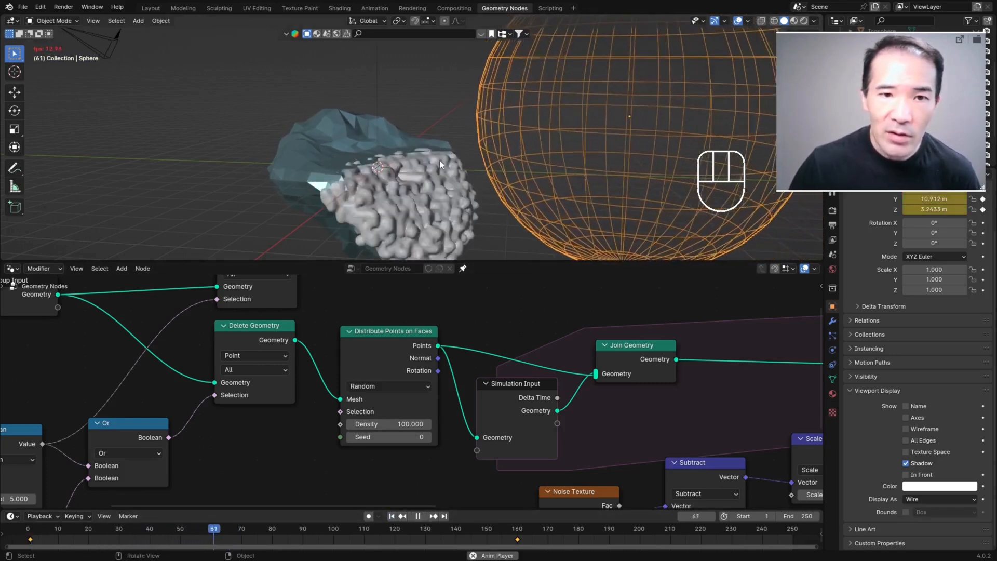
key("space")
middle_click_drag(445, 160, 461, 200)
scroll(442, 197, "down", 3)
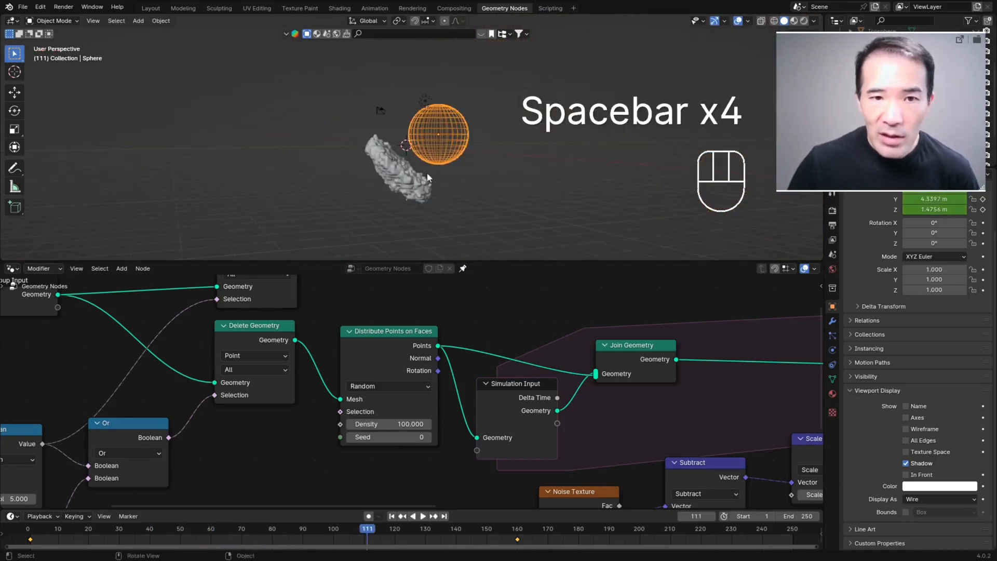
key("space")
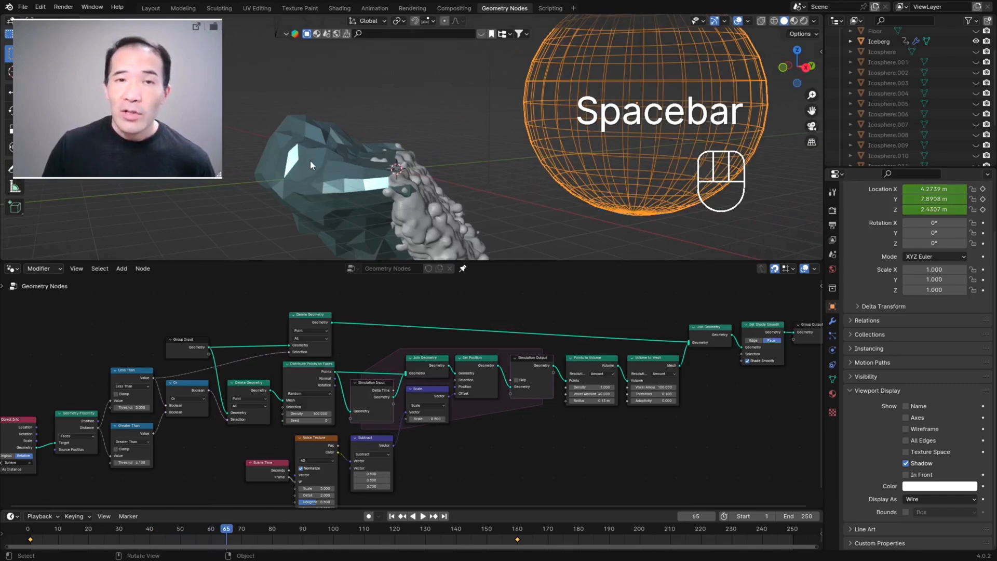
Step: Select the iceberg, open the Shading workspace, and examine the material on its faces and the falling mesh
left_click(303, 146)
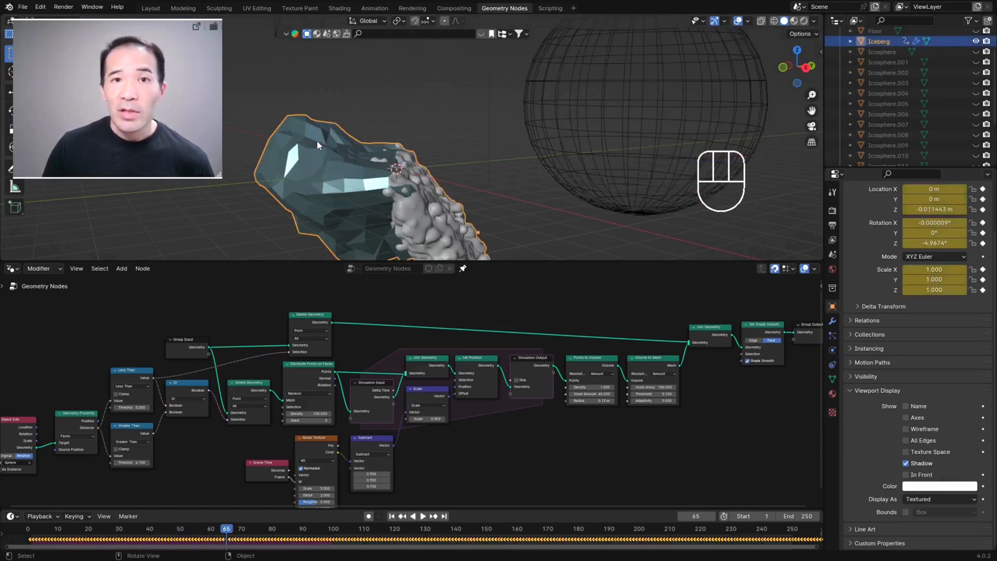
left_click(339, 9)
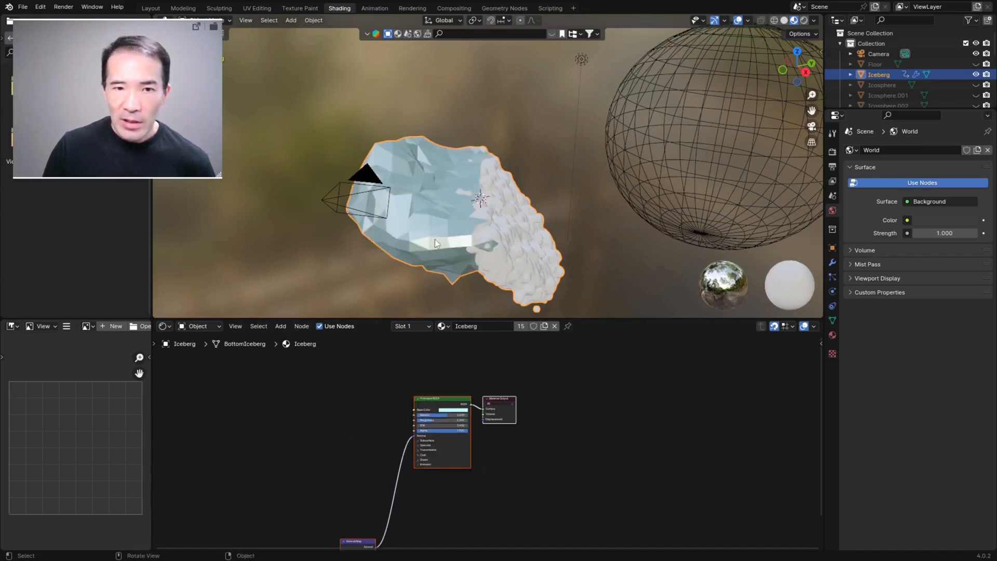
middle_click_drag(491, 246, 463, 211)
scroll(452, 221, "up", 3)
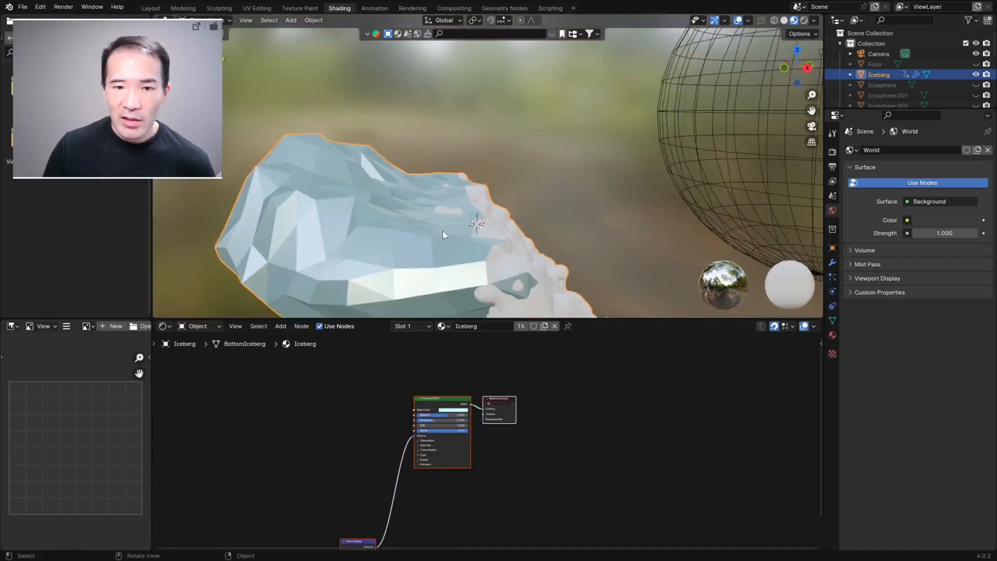
middle_click_drag(461, 379, 484, 366)
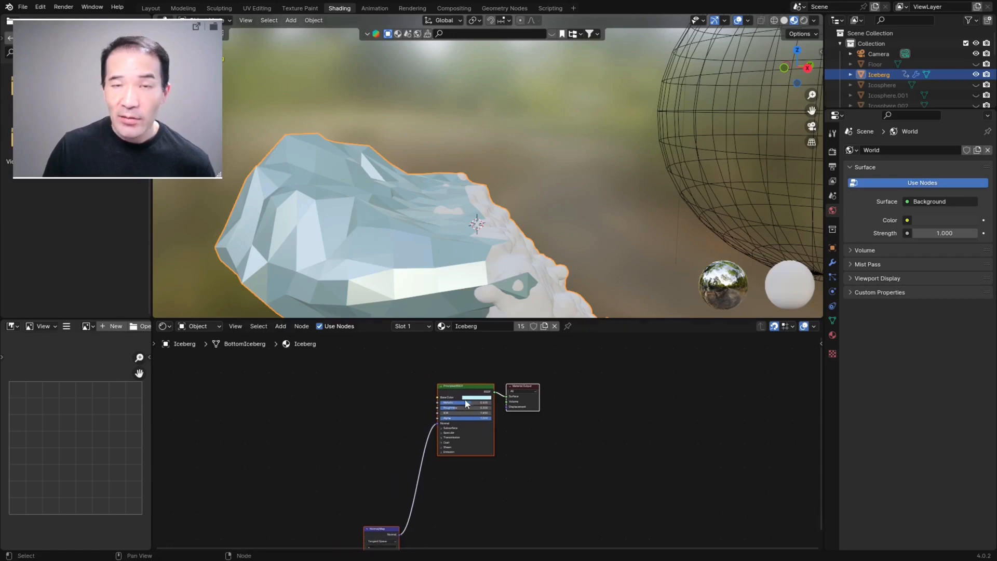
Step: Remove the Iceberg material slot from the iceberg object
left_click(833, 335)
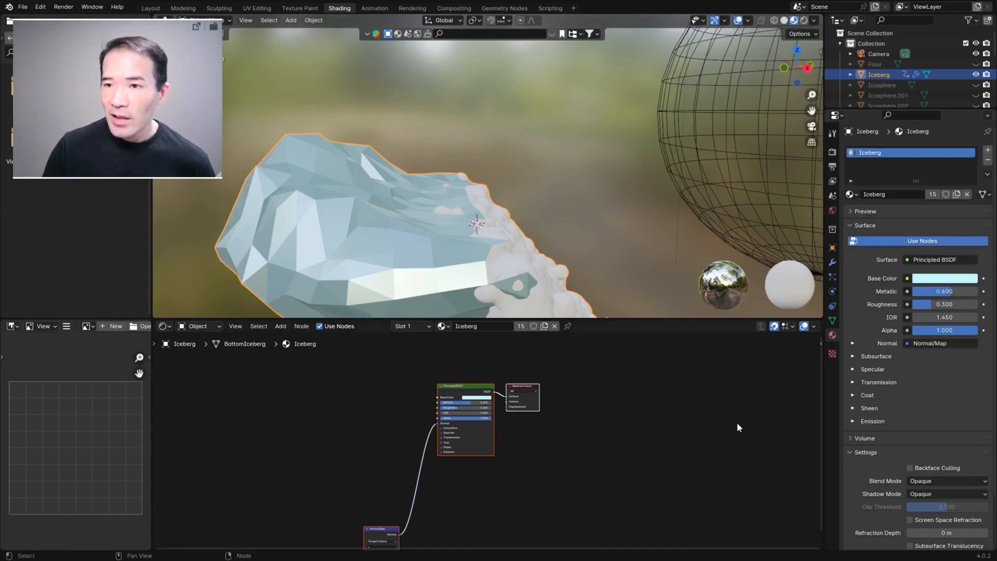
scroll(734, 427, "down", 1)
left_click(987, 161)
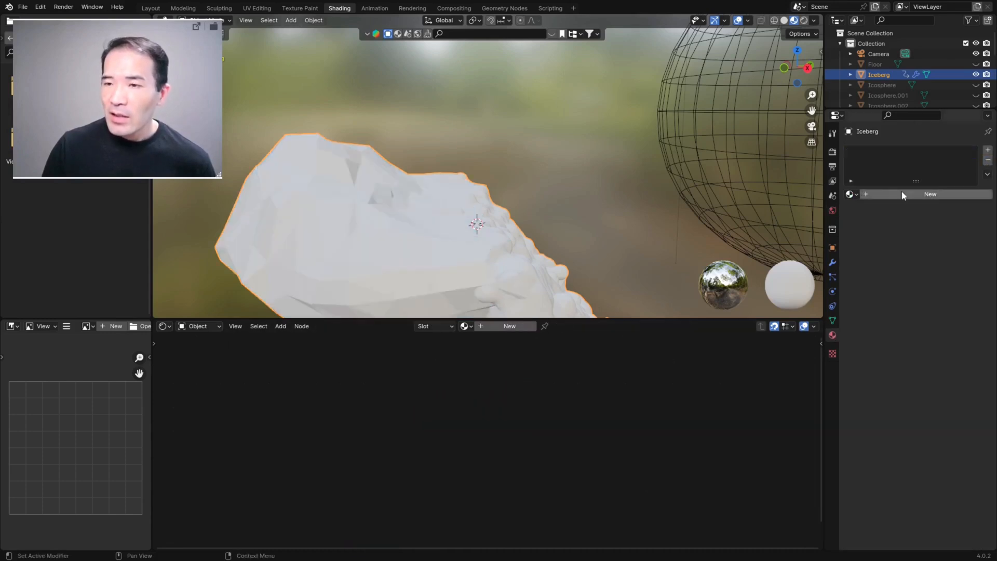
Step: Create a new material on the iceberg, give it a light purple base color, and examine which surfaces it covers
left_click(931, 195)
scroll(599, 396, "up", 4)
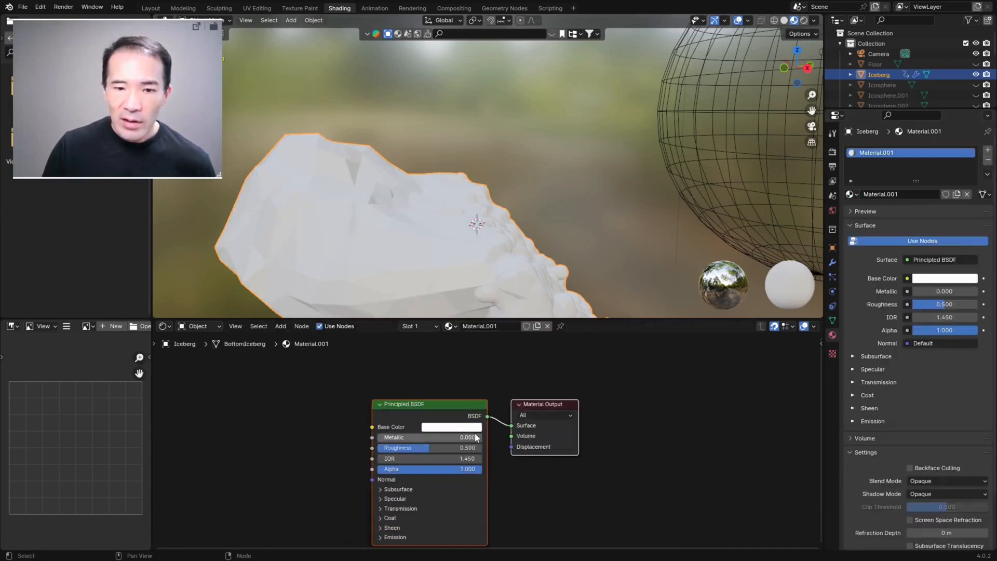
left_click(459, 430)
mouse_move(484, 310)
left_mouse_down()
mouse_move(502, 325)
mouse_move(446, 345)
mouse_move(447, 309)
mouse_move(485, 306)
mouse_move(475, 322)
left_mouse_up()
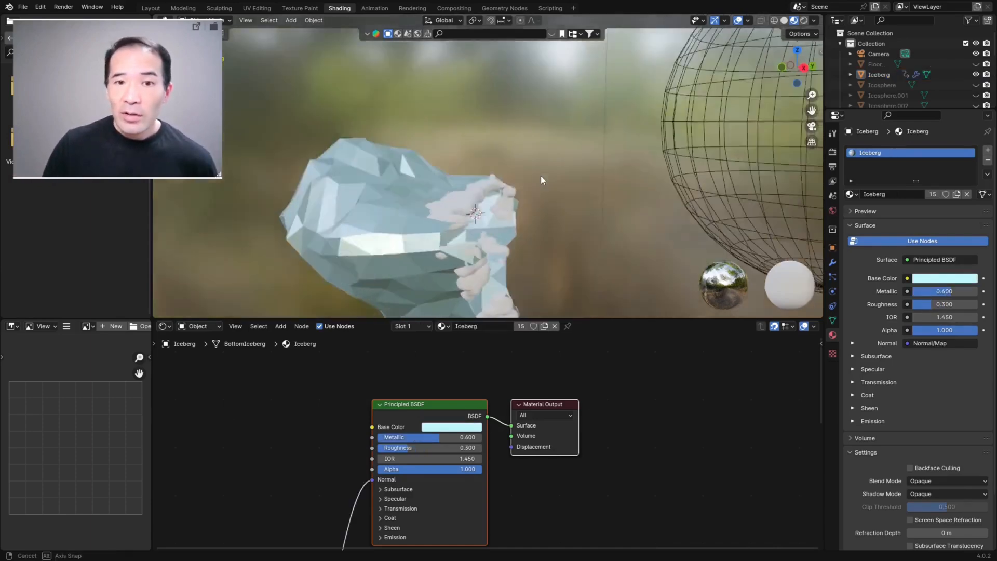
middle_click_drag(541, 176, 548, 195)
mouse_move(484, 204)
middle_mouse_down()
mouse_move(501, 179)
mouse_move(432, 208)
mouse_move(494, 199)
mouse_move(454, 211)
mouse_move(478, 189)
middle_mouse_up()
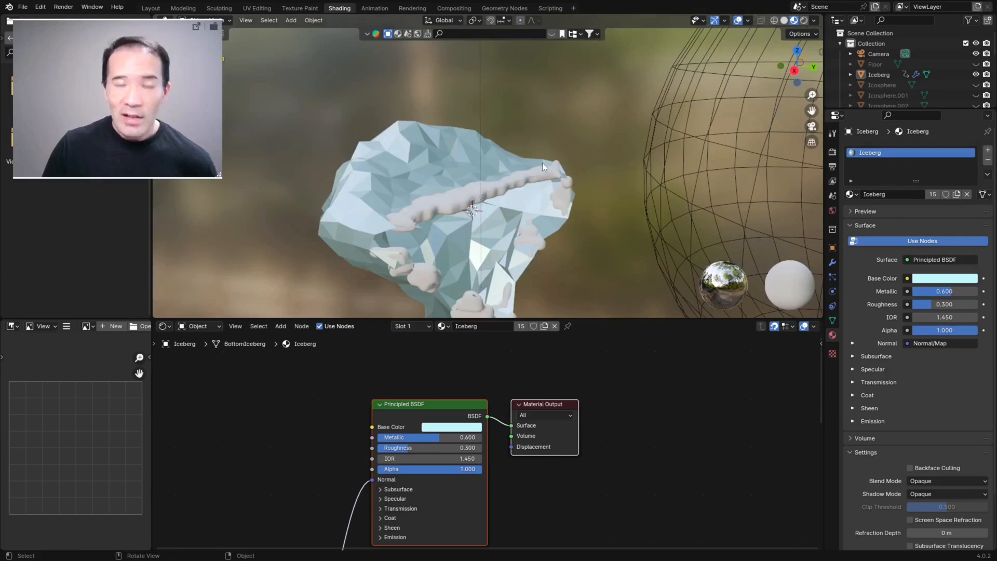
Step: In the Geometry Nodes workspace, add a Set Material node between the Volume to Mesh and Join Geometry nodes
left_click(506, 10)
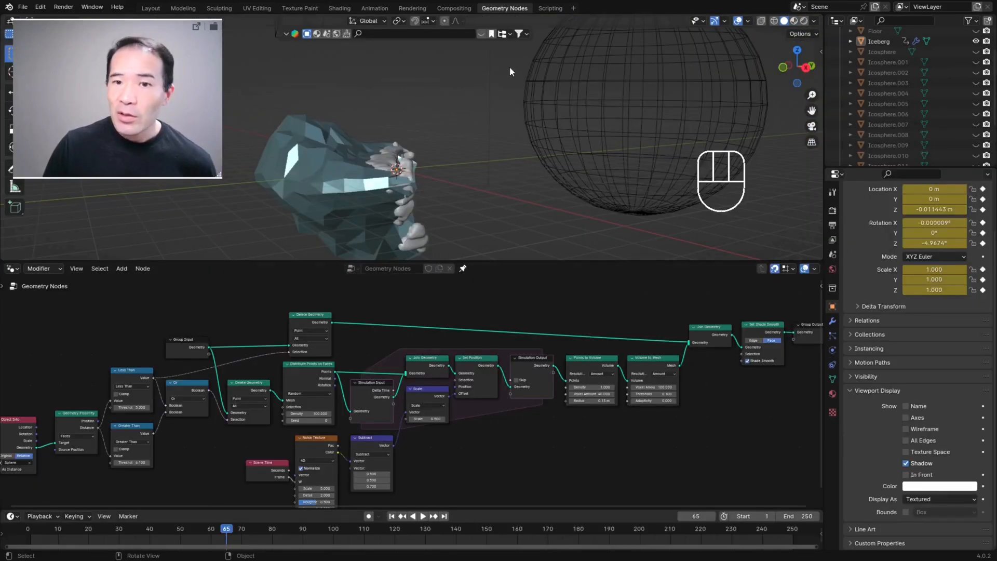
key("ctrl+space")
scroll(653, 400, "up", 5)
middle_click_drag(773, 345, 542, 391)
key("shift+a")
left_click(511, 345)
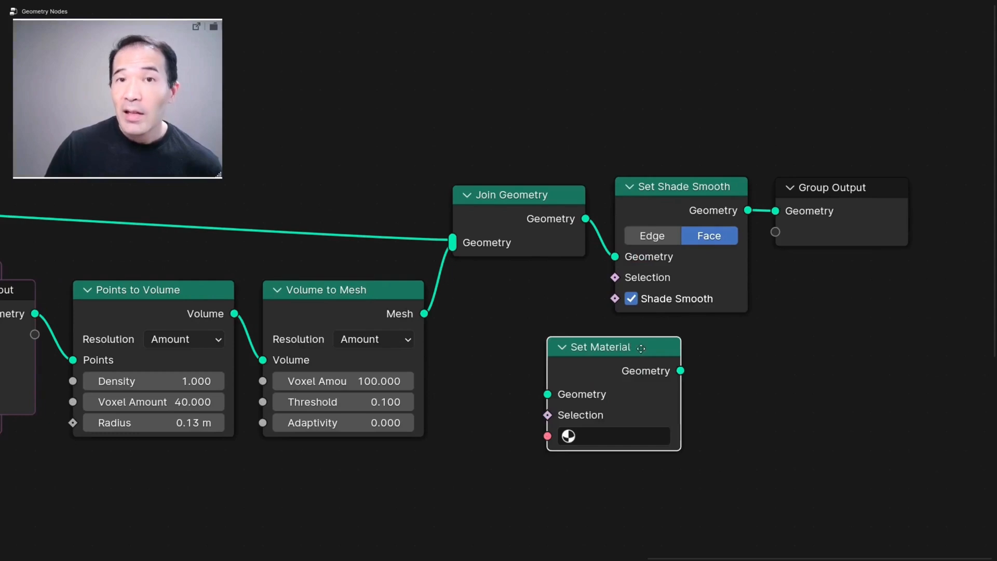
left_click_drag(628, 345, 560, 287)
Step: Bring back the full workspace layout and display the iceberg viewport in Material Preview shading
key("ctrl+alt+space")
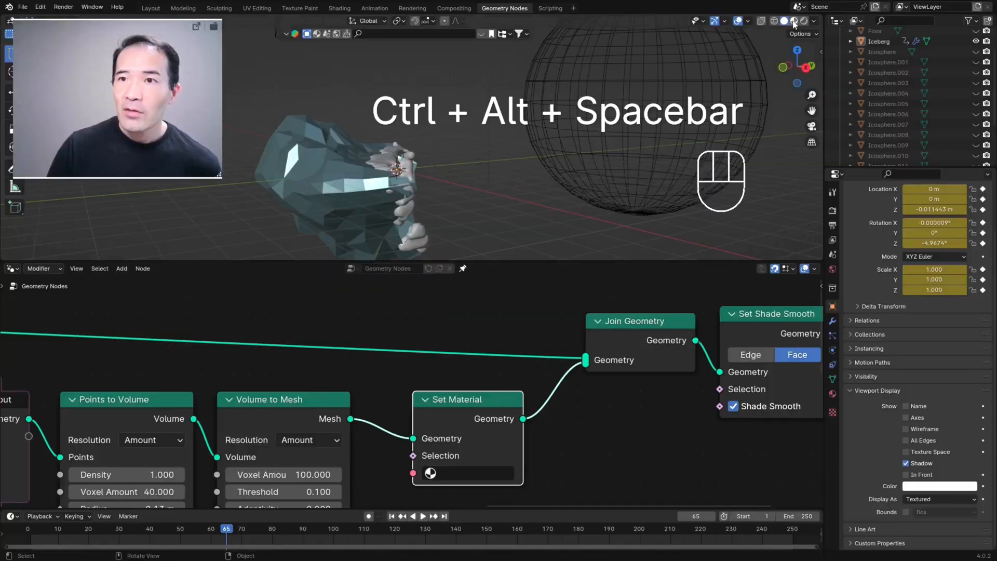
left_click(793, 22)
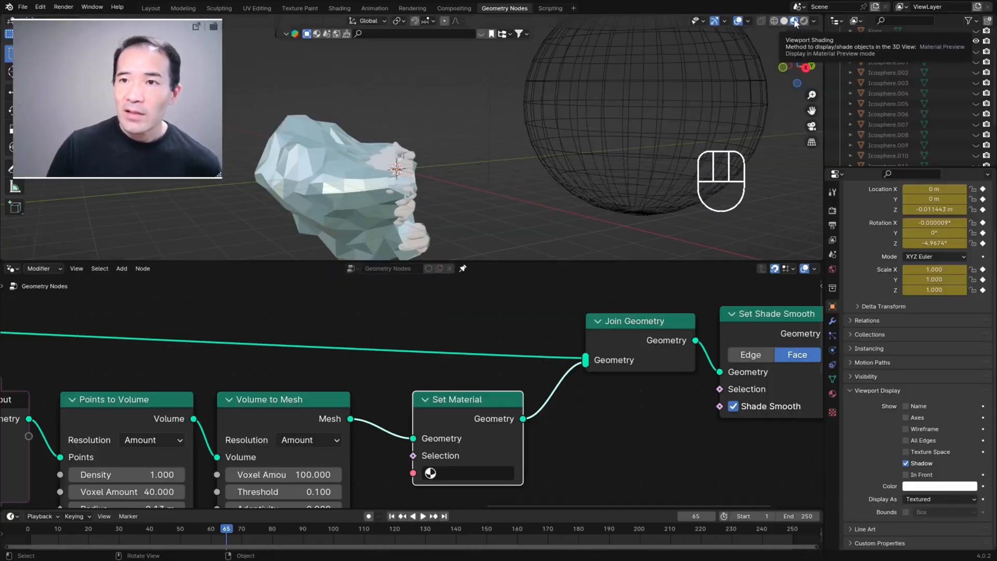
middle_click_drag(363, 182, 341, 191)
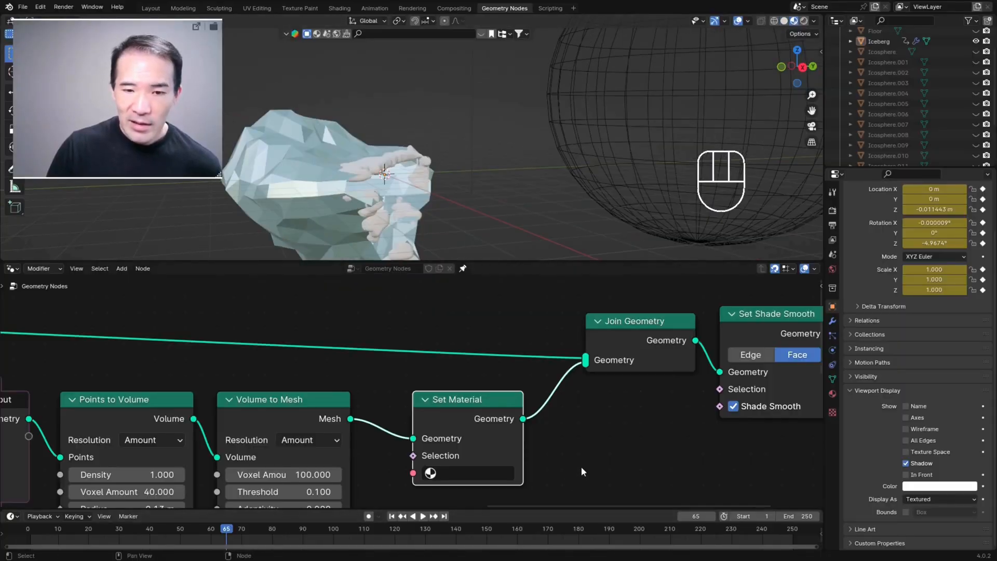
Step: Assign the Ground material in the Set Material node and check it on the falling mesh
middle_click_drag(450, 480, 416, 435)
left_click(416, 436)
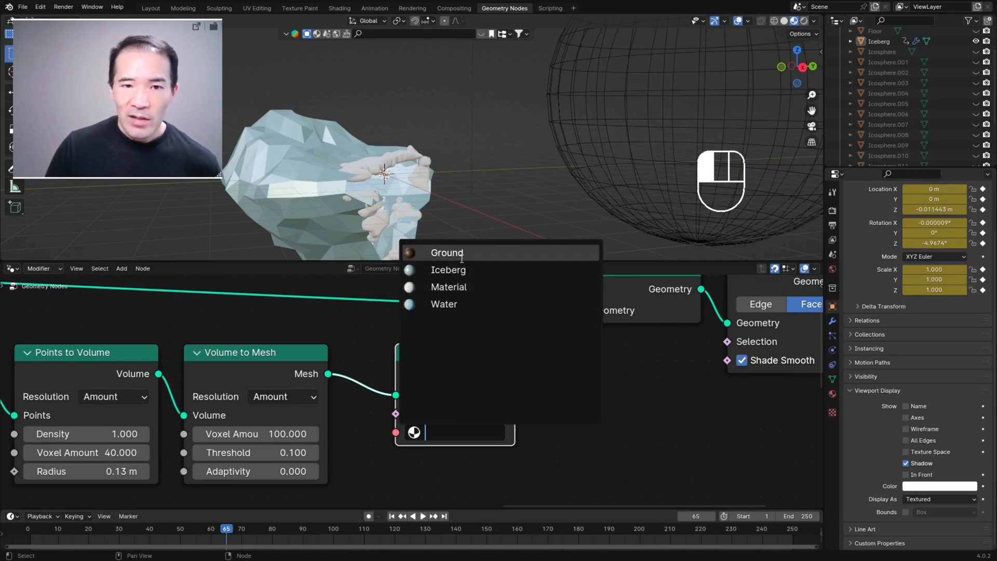
left_click(447, 253)
mouse_move(410, 171)
middle_mouse_down()
mouse_move(429, 167)
mouse_move(397, 176)
mouse_move(411, 171)
middle_mouse_up()
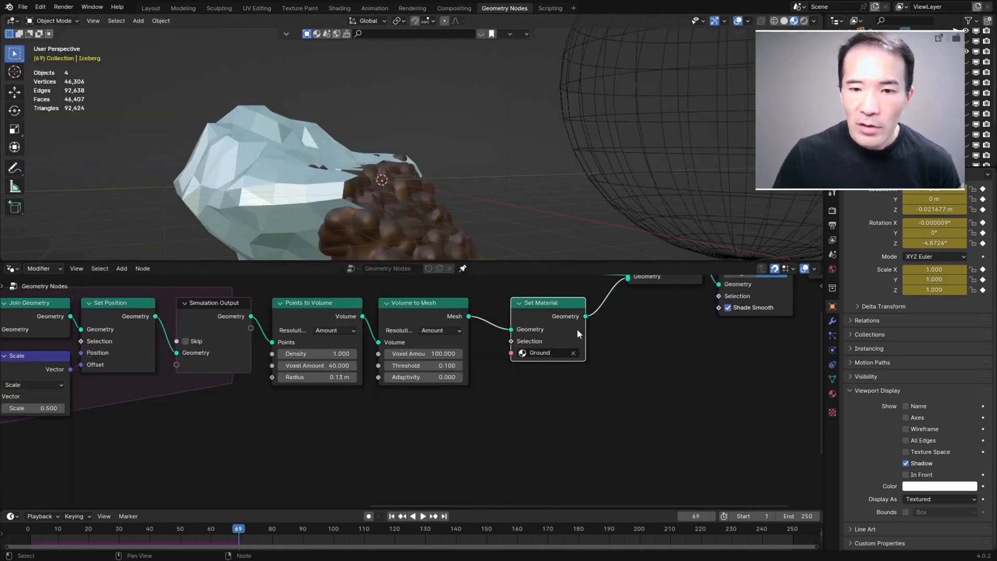
Step: Set the Set Material node's material to Iceberg and view the falling mesh beside the iceberg
left_click(540, 353)
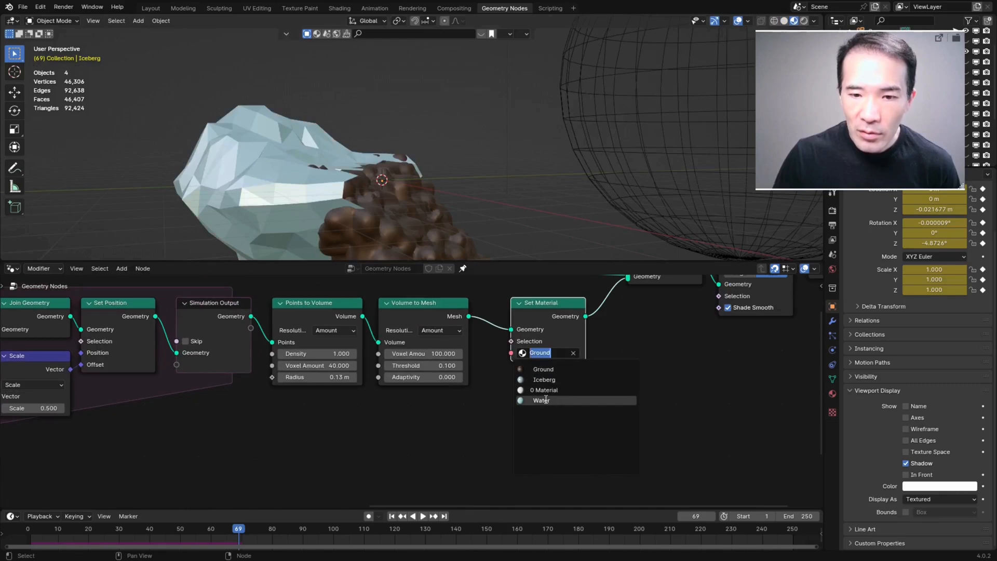
left_click(544, 379)
middle_click_drag(363, 160, 364, 191)
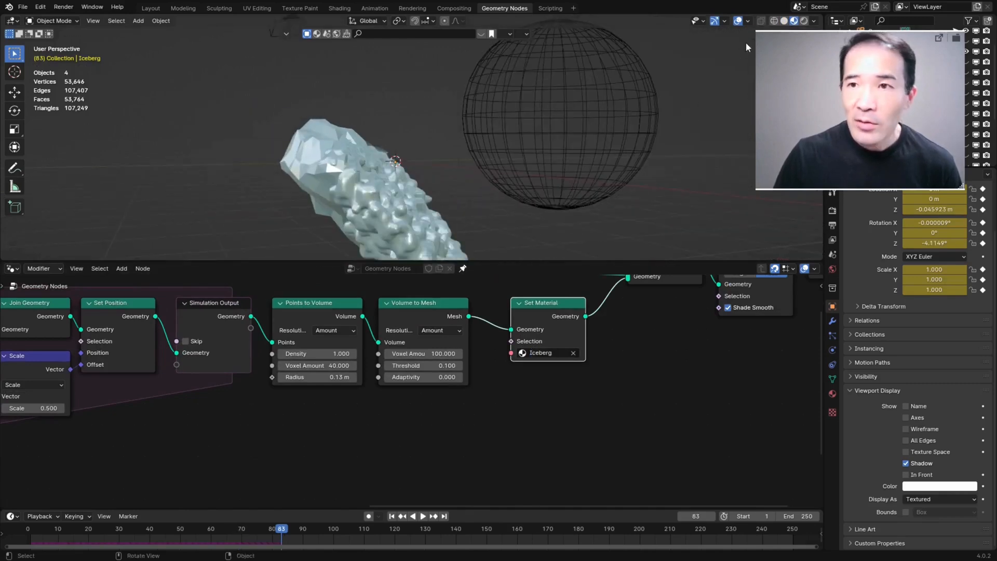
scroll(551, 363, "up", 2)
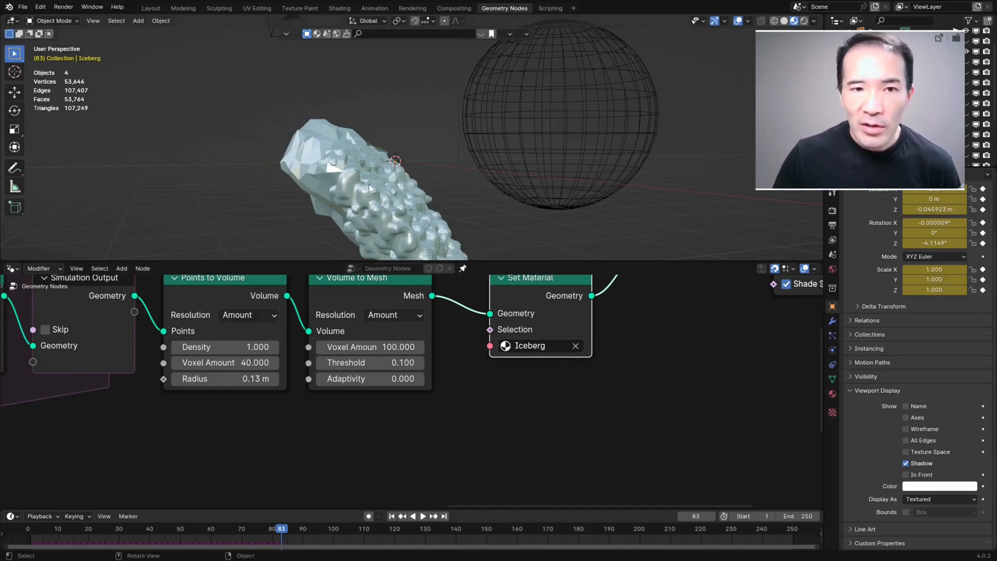
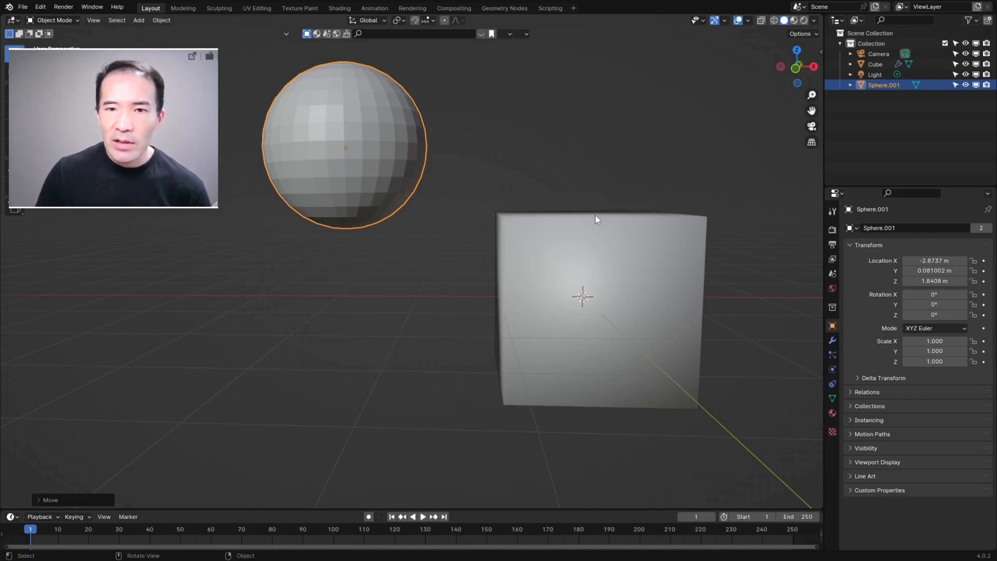
Step: Inspect the cube's mesh density in wireframe shading and return the viewport to solid shading
mouse_move(561, 202)
middle_mouse_down()
mouse_move(590, 178)
mouse_move(556, 158)
mouse_move(659, 194)
mouse_move(652, 183)
mouse_move(600, 199)
mouse_move(602, 218)
mouse_move(647, 172)
middle_mouse_up()
left_click(646, 259)
scroll(623, 218, "up", 1)
left_click(772, 21)
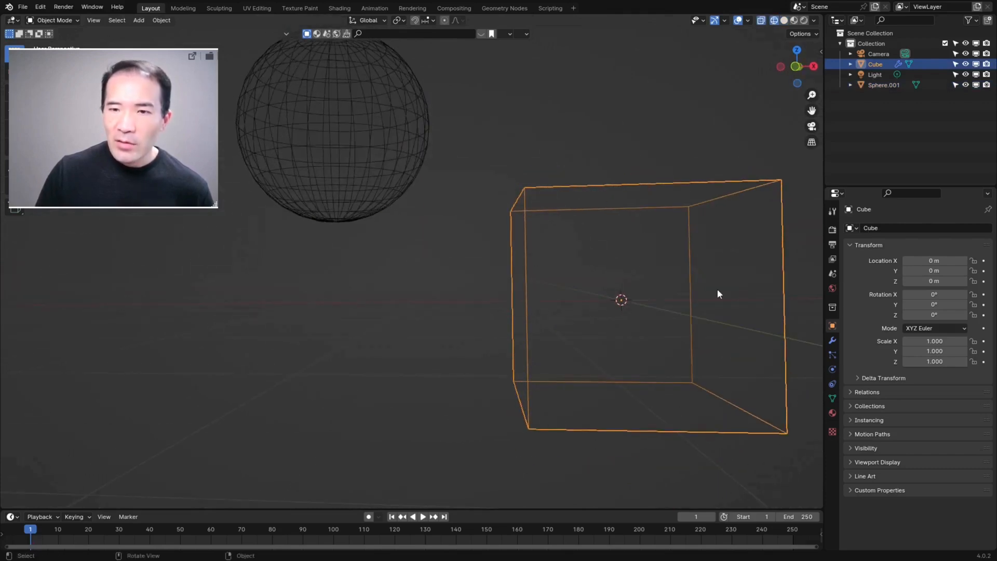
left_click(784, 20)
scroll(543, 135, "down", 2)
middle_click_drag(542, 160, 550, 178)
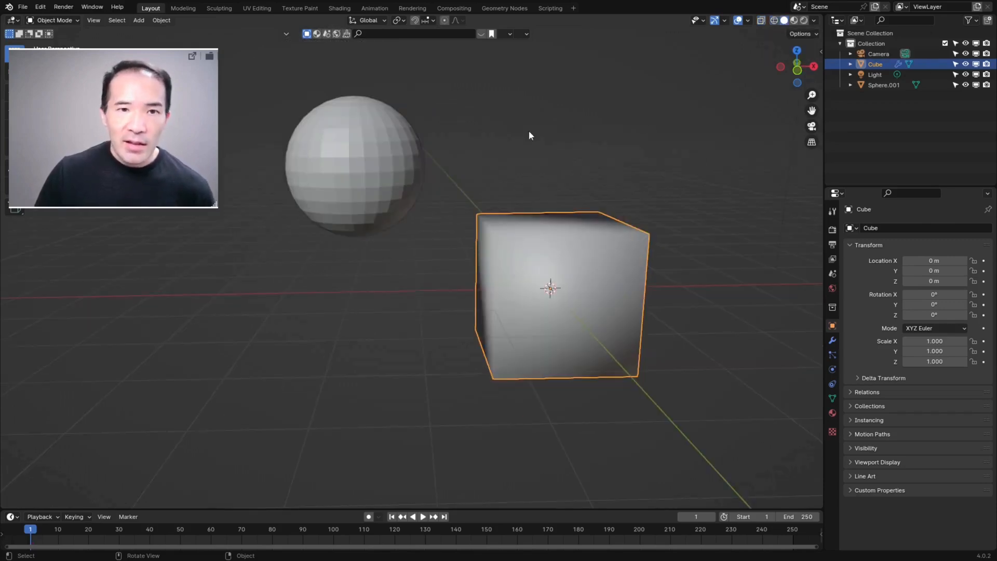
Step: Move the sphere against the cube to test the dissolve effect, and move it clear of the cube again
left_click(374, 166)
key("g")
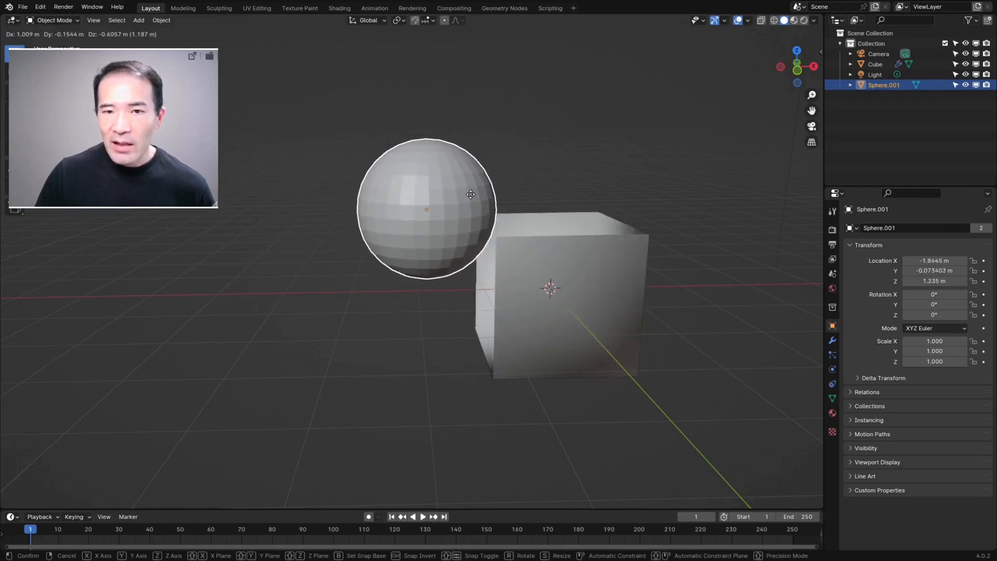
left_click(487, 202)
middle_click_drag(487, 202, 516, 255)
middle_click_drag(626, 301, 538, 257)
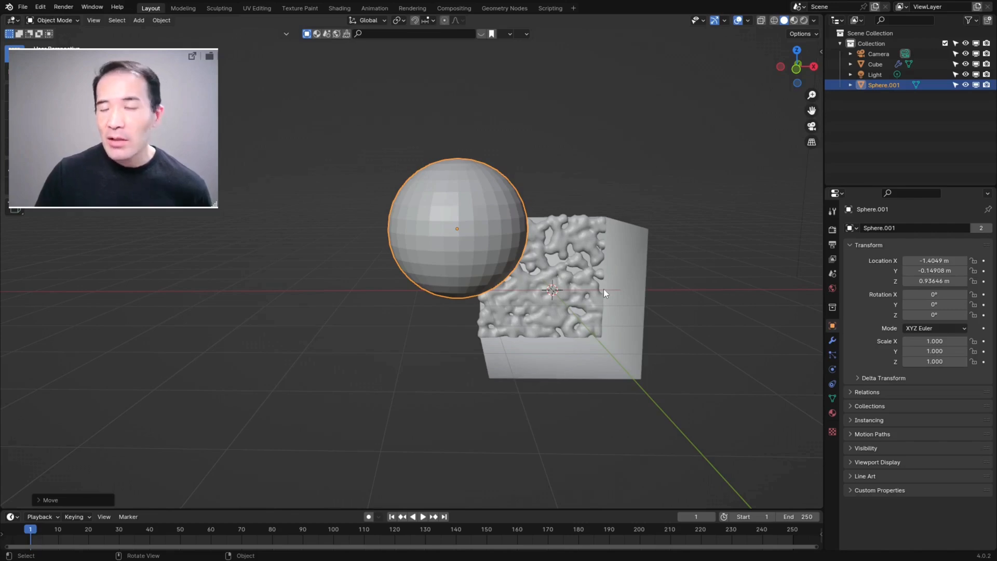
key("g")
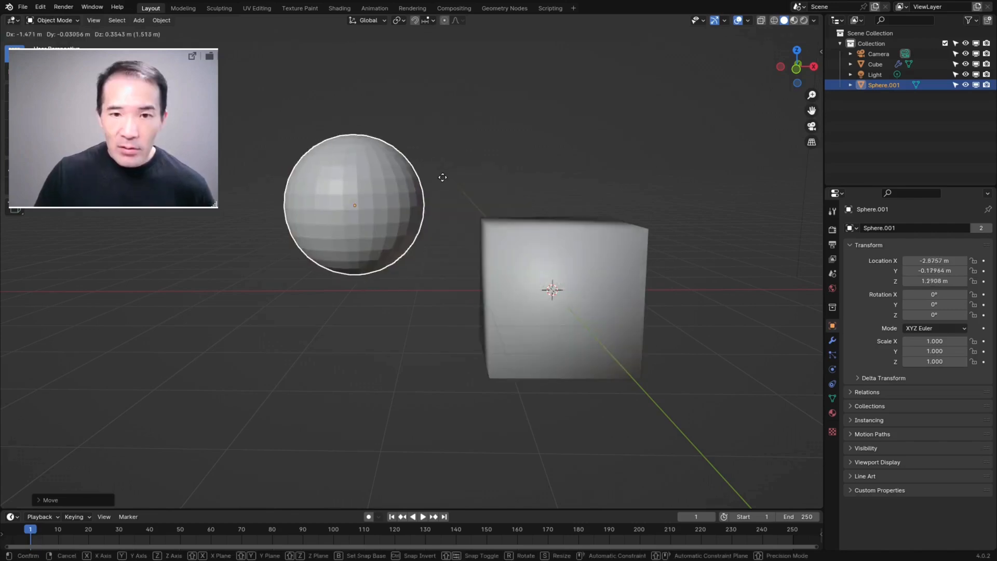
left_click(590, 228)
Step: Show the cube in wireframe shading and subdivide its whole mesh in Edit Mode
left_click(618, 234)
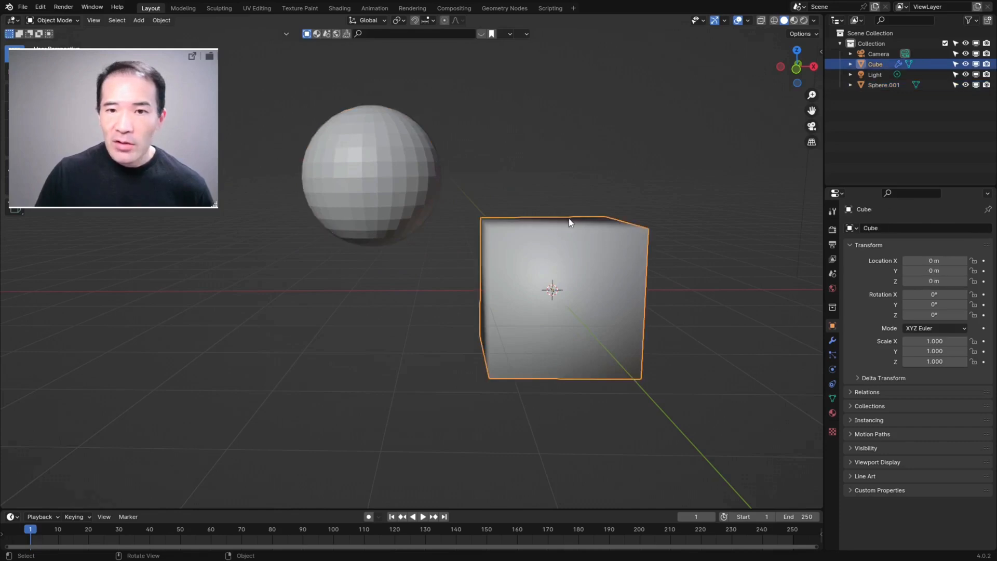
left_click(774, 20)
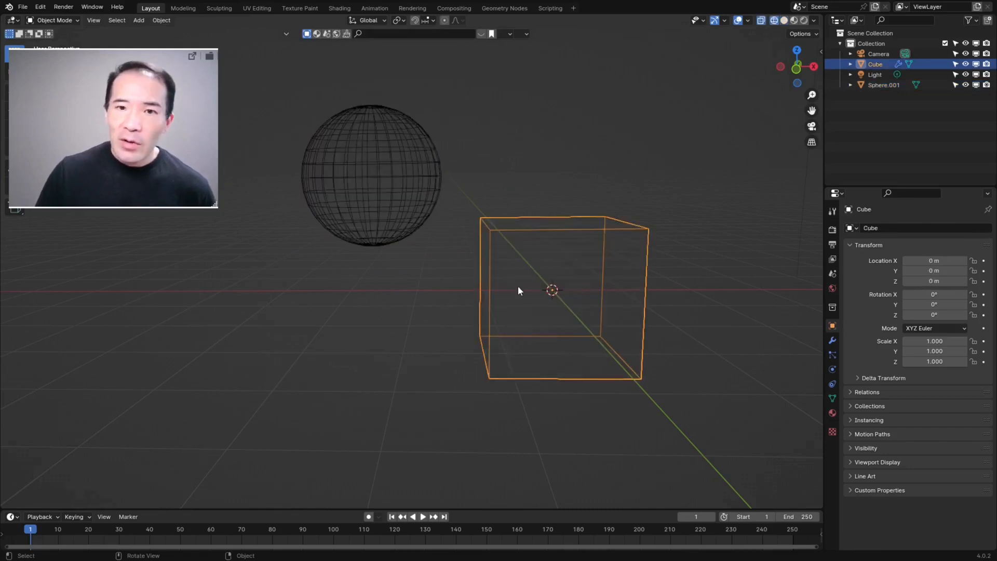
middle_click_drag(589, 229, 580, 280)
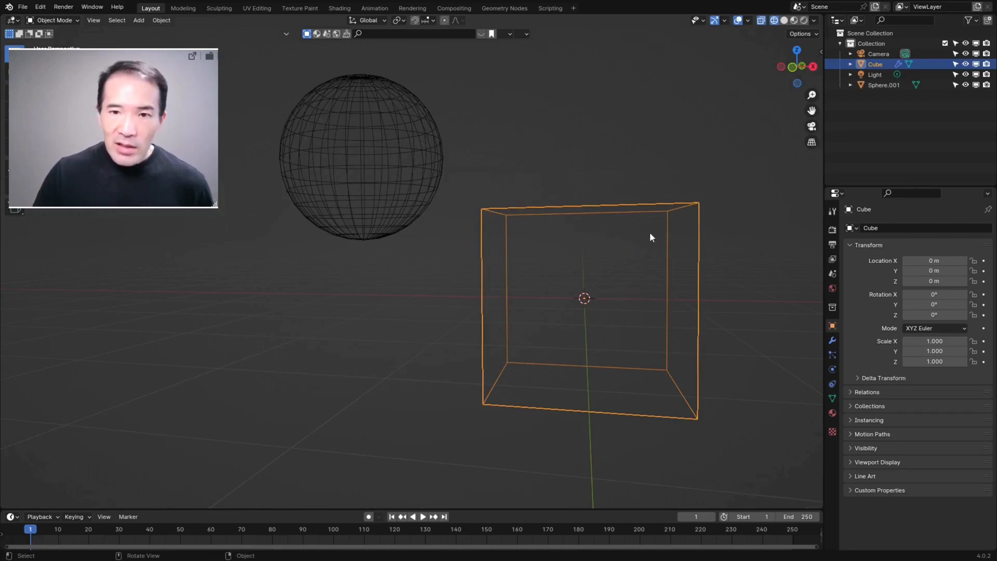
key("Tab")
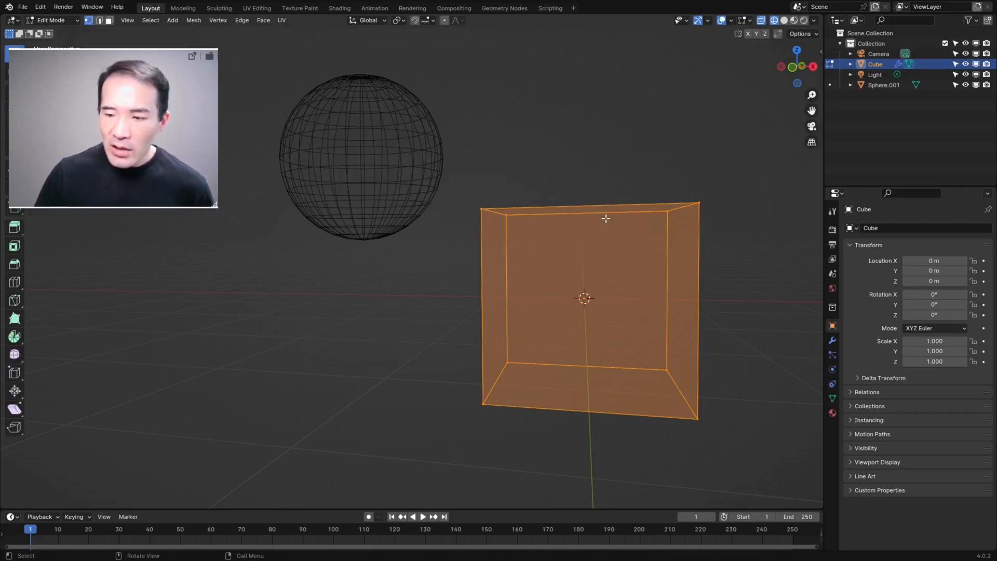
key("ctrl+v")
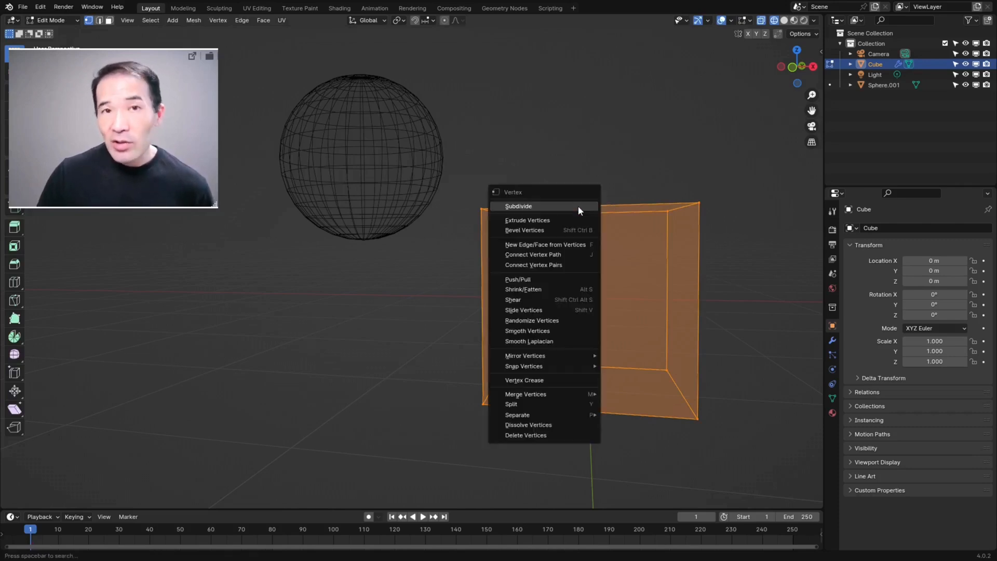
left_click(525, 206)
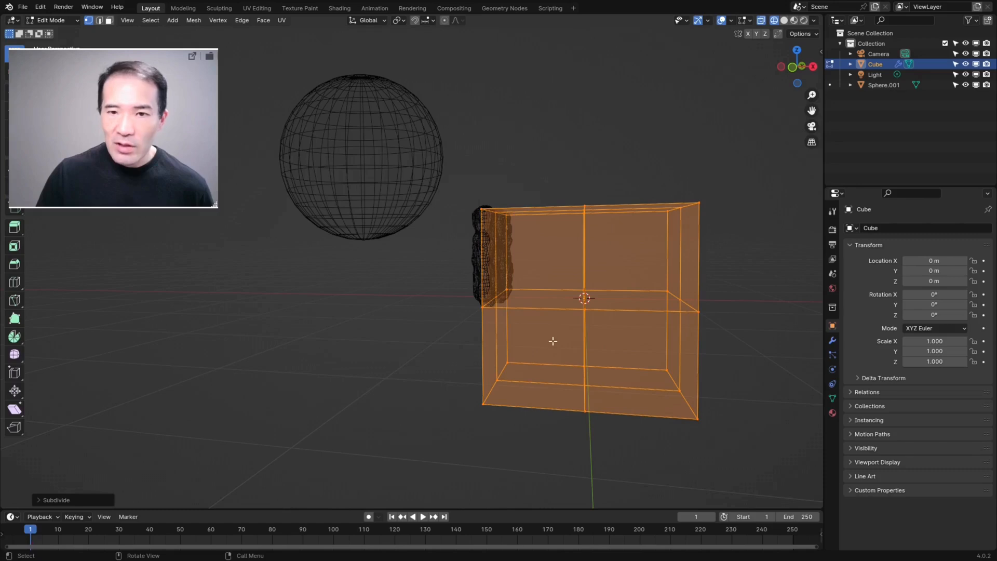
middle_click_drag(472, 297, 524, 222)
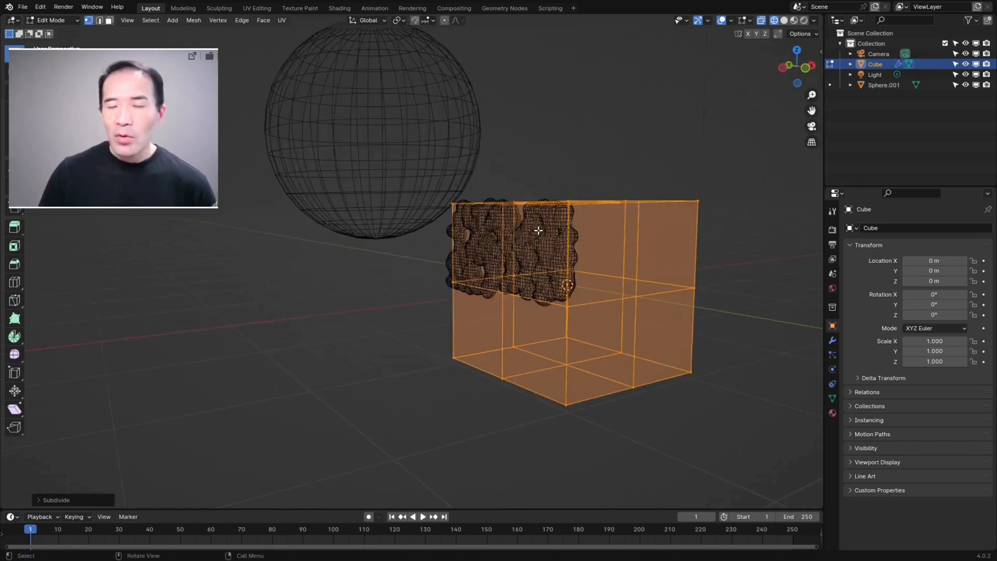
middle_click_drag(631, 227, 597, 221)
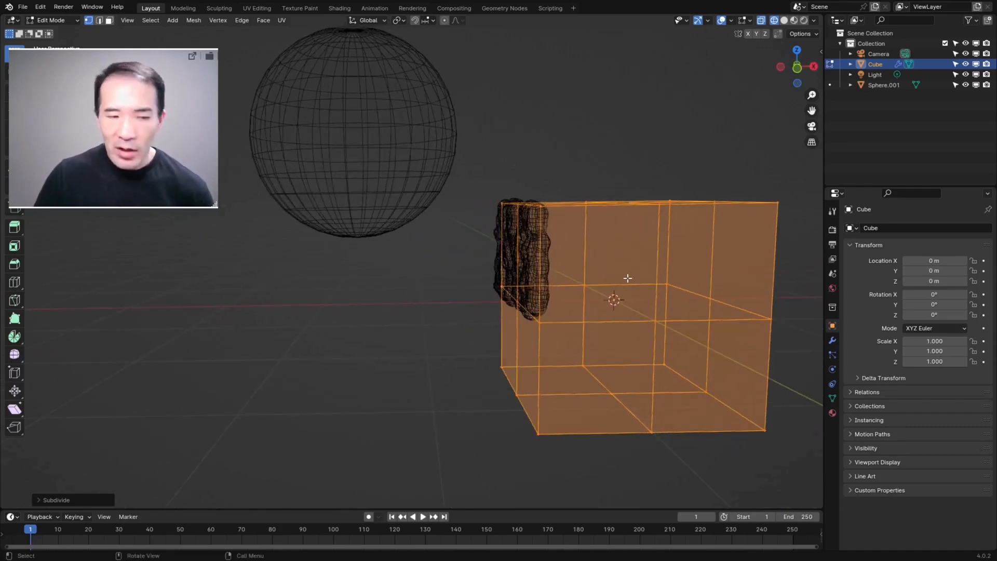
Step: Set the subdivision's number of cuts to 50 and return to Object Mode
left_click(39, 500)
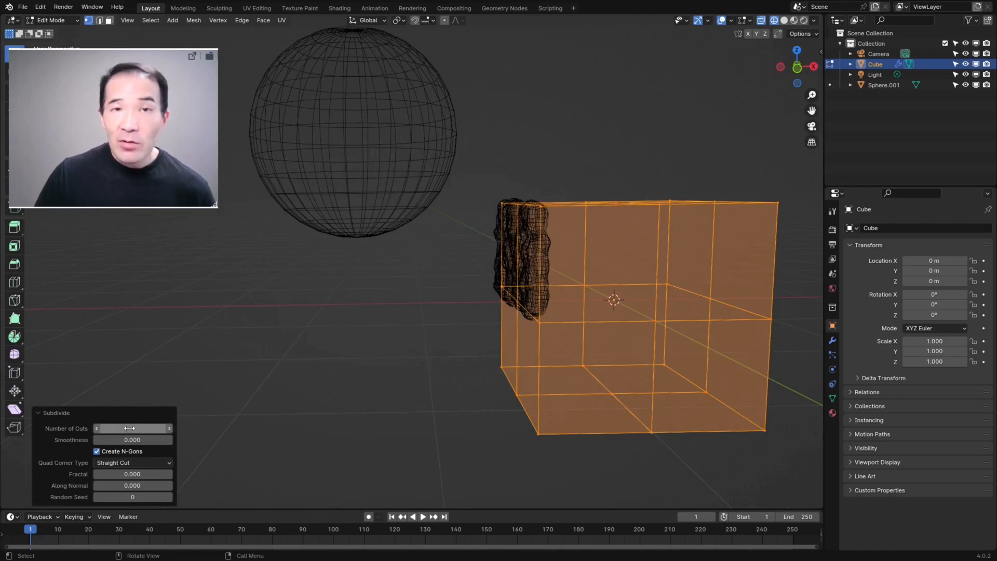
left_click(169, 430)
left_click(169, 430)
left_click(169, 430)
left_click(170, 430)
left_click(169, 430)
left_click(170, 430)
left_click(169, 430)
left_click(169, 430)
left_click(169, 430)
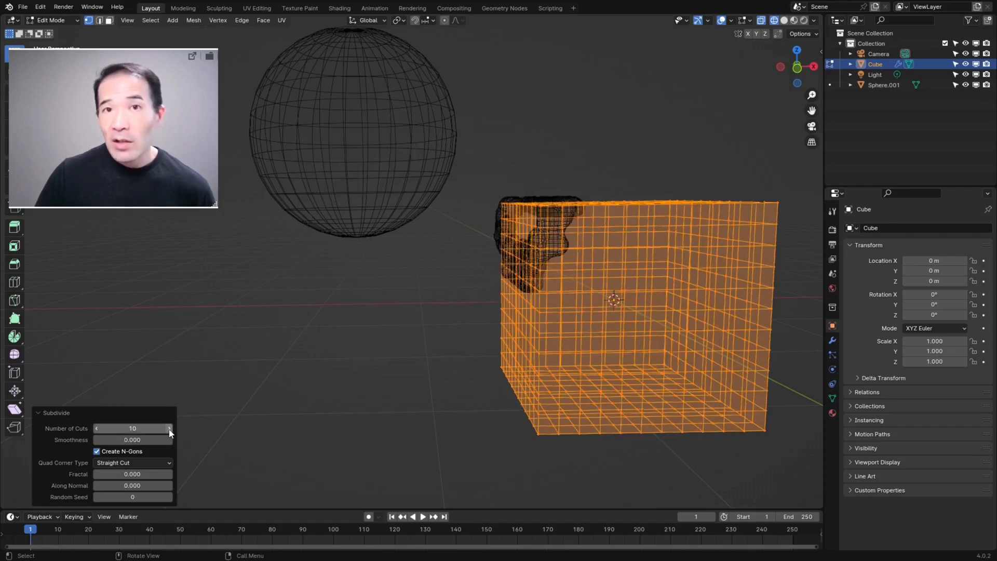
type("50")
key("Return")
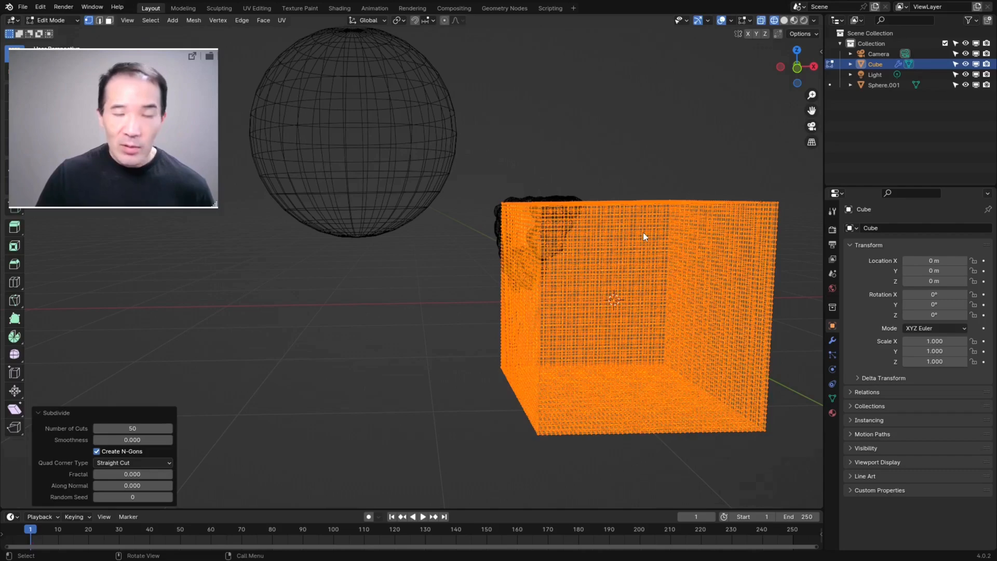
key("Tab")
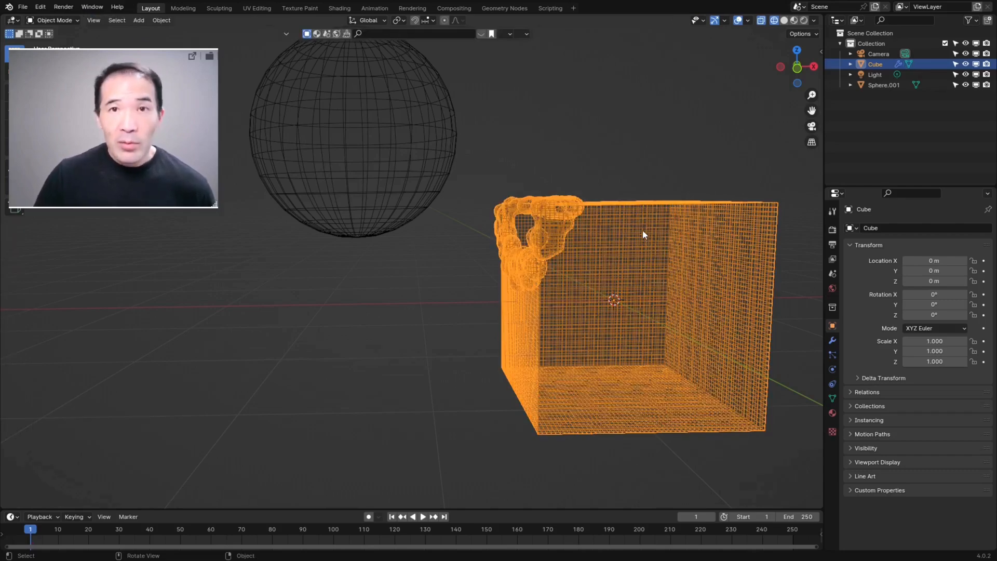
Step: Restore solid shading and move the sphere toward the cube by about 0.61 m in X, -0.05 m in Y and -0.31 m in Z
mouse_move(604, 203)
middle_mouse_down()
mouse_move(590, 130)
mouse_move(485, 148)
mouse_move(582, 230)
middle_mouse_up()
key("shift+z")
middle_click_drag(532, 175, 447, 201)
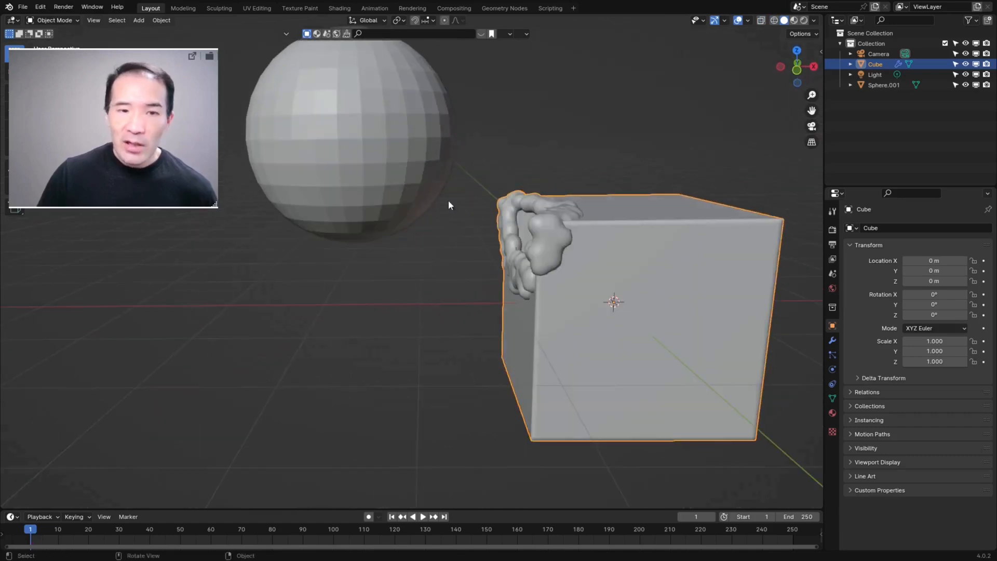
left_click(437, 161)
key("g")
left_click(510, 199)
middle_click_drag(662, 260, 647, 269)
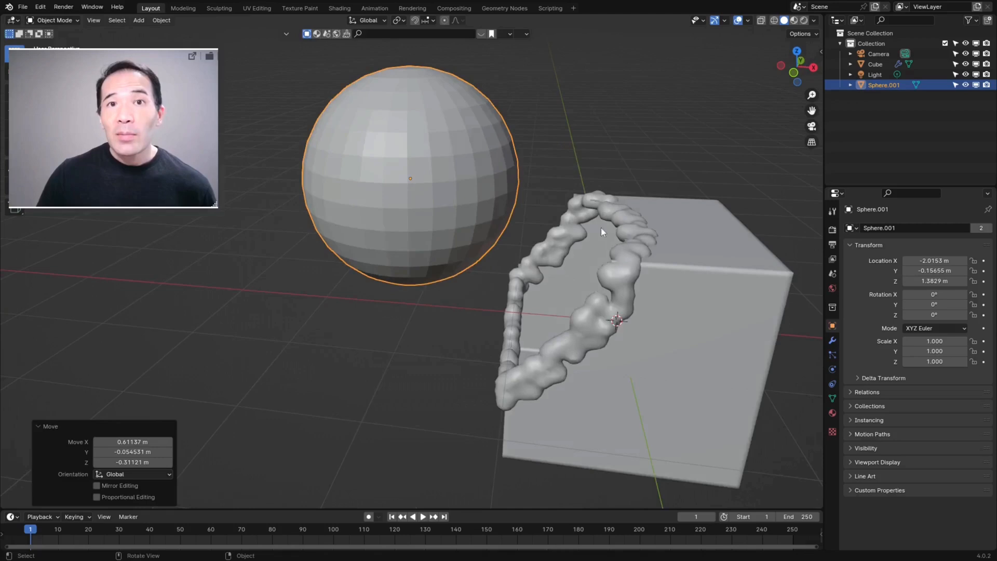
middle_click_drag(605, 217, 637, 256)
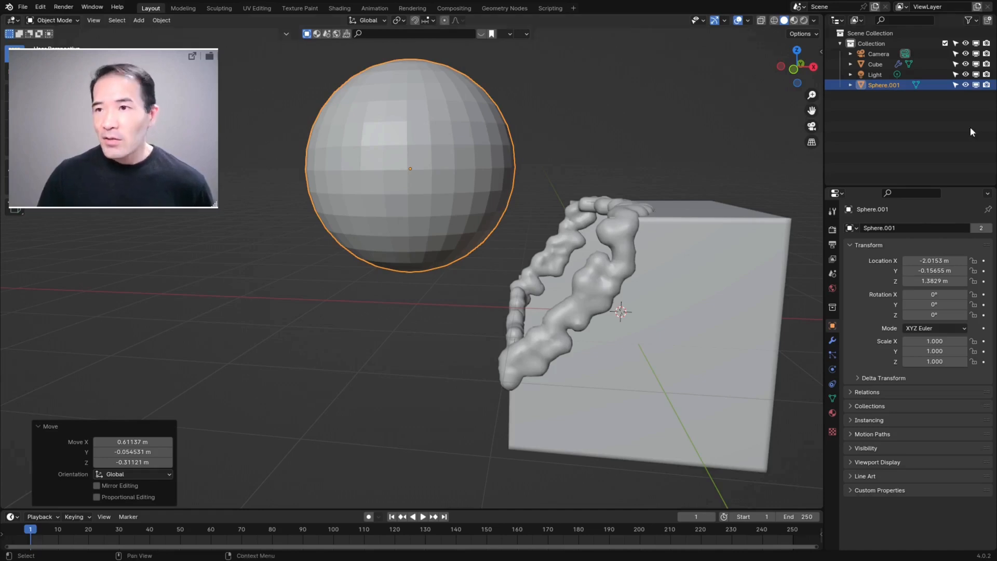
Step: Hide the helper sphere in the viewport and disable it in renders
left_click(965, 86)
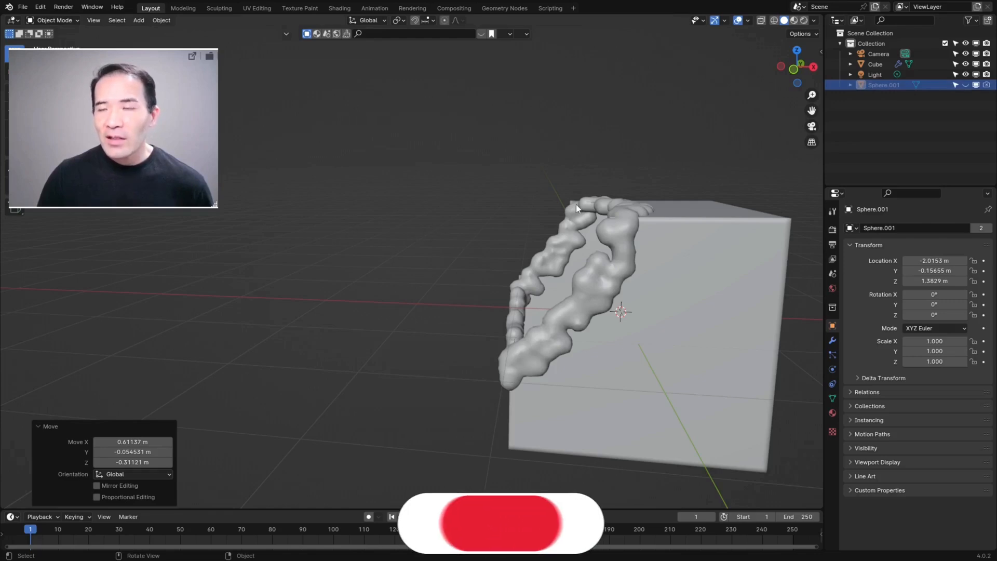
left_click(987, 85)
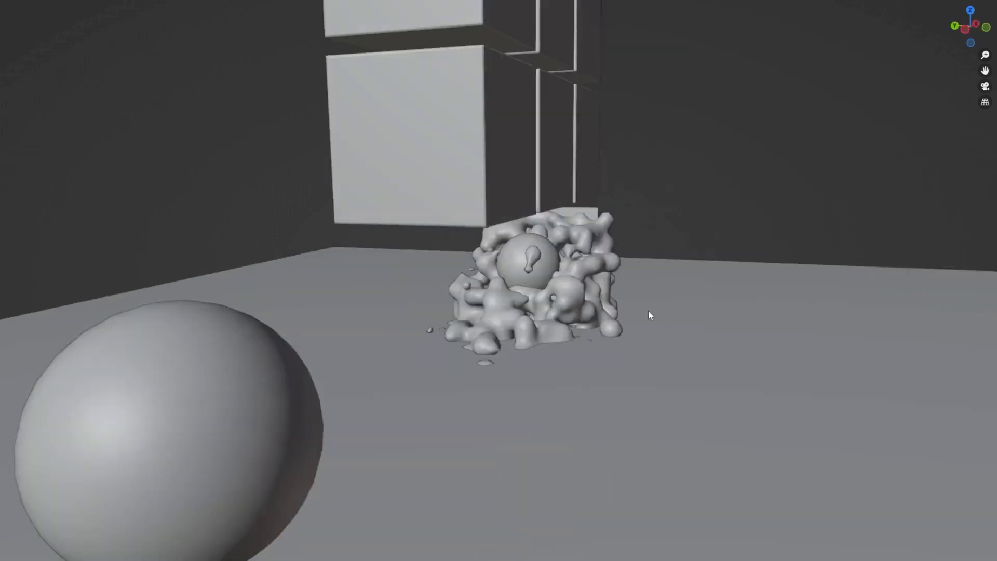
middle_click_drag(648, 311, 585, 326)
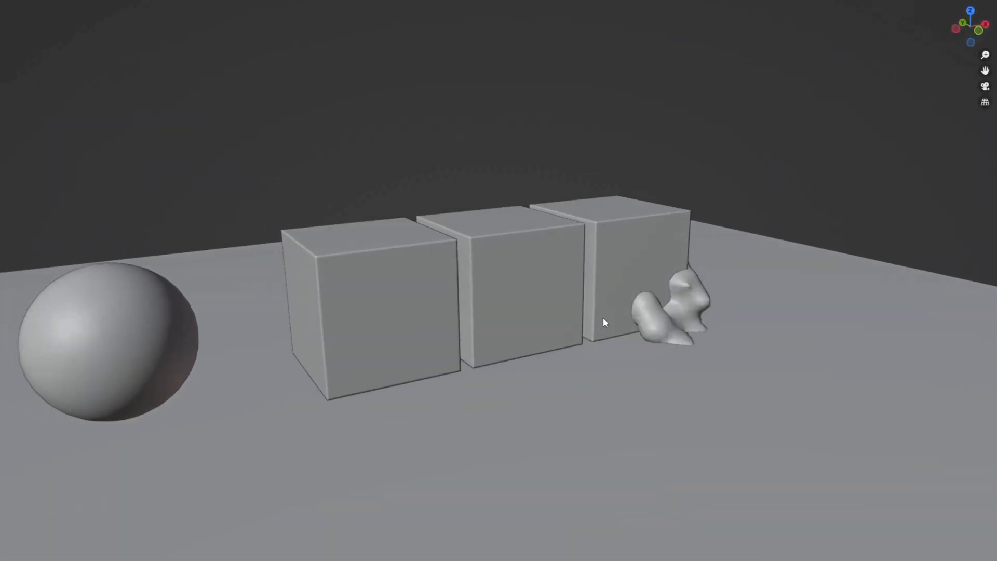
middle_click_drag(610, 325, 785, 318)
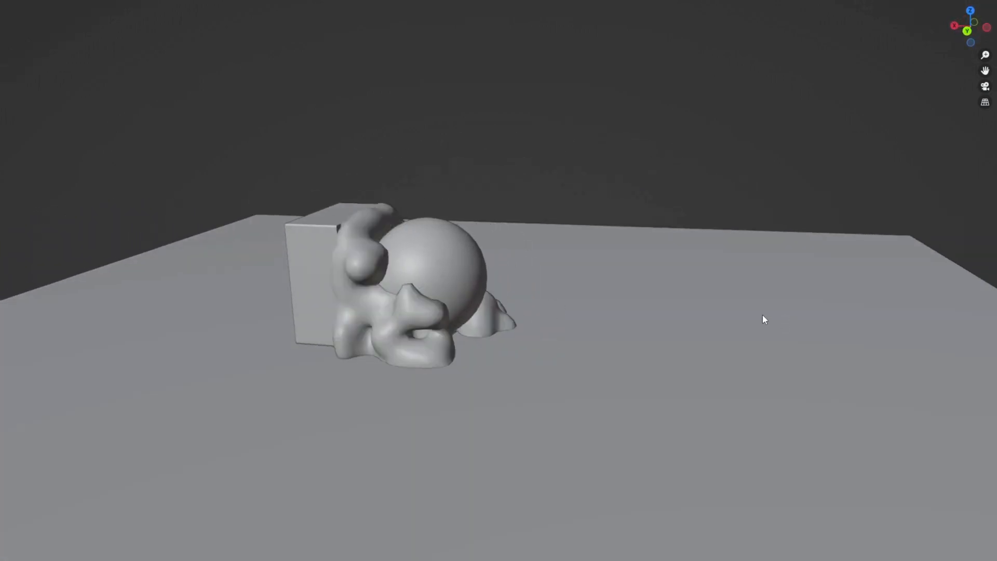